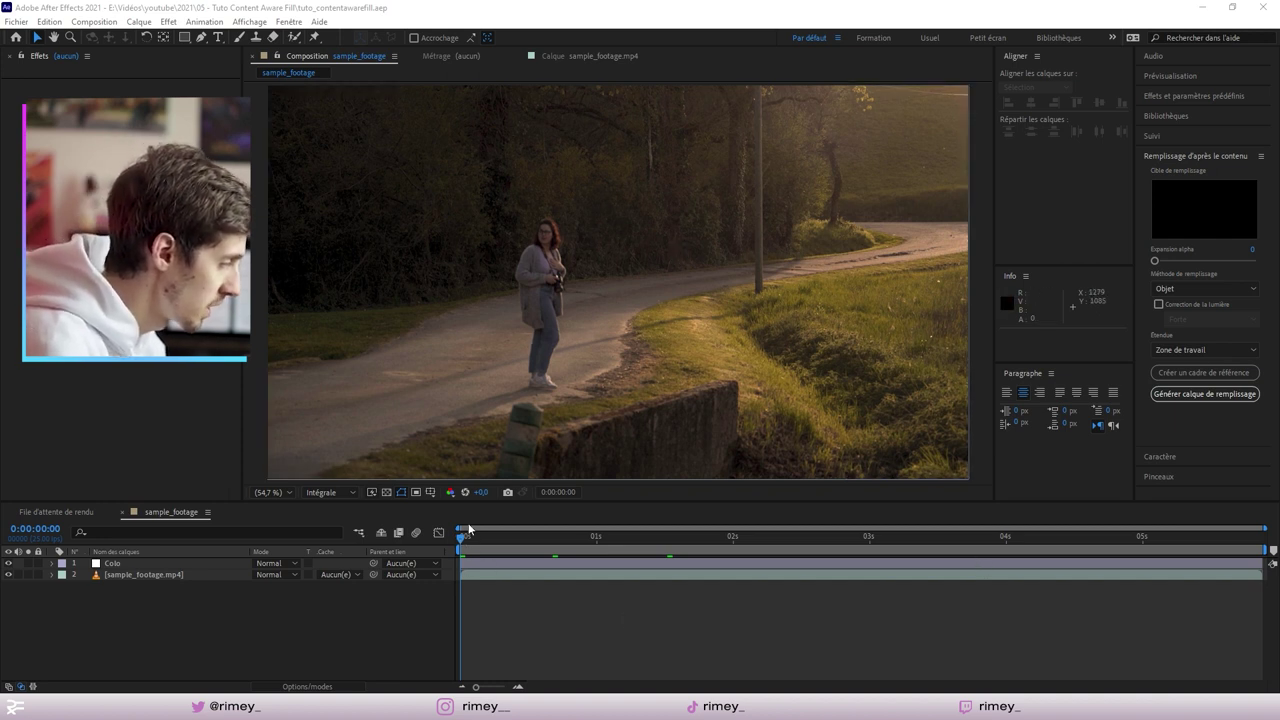
# Go to 0:00:03:03 at half preview resolution and select the Colo layer
pyautogui.moveTo(467, 540); pyautogui.dragTo(904, 566)
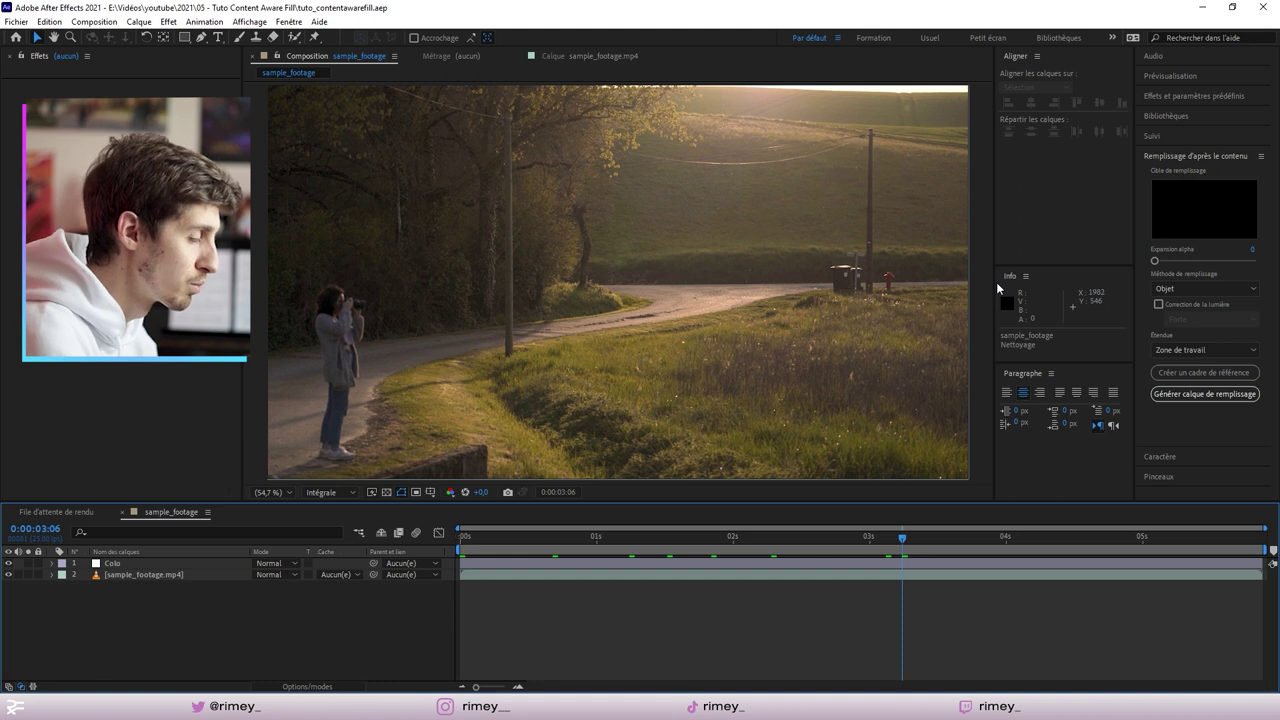
pyautogui.hotkey('ctrl', 'shift', 'j')
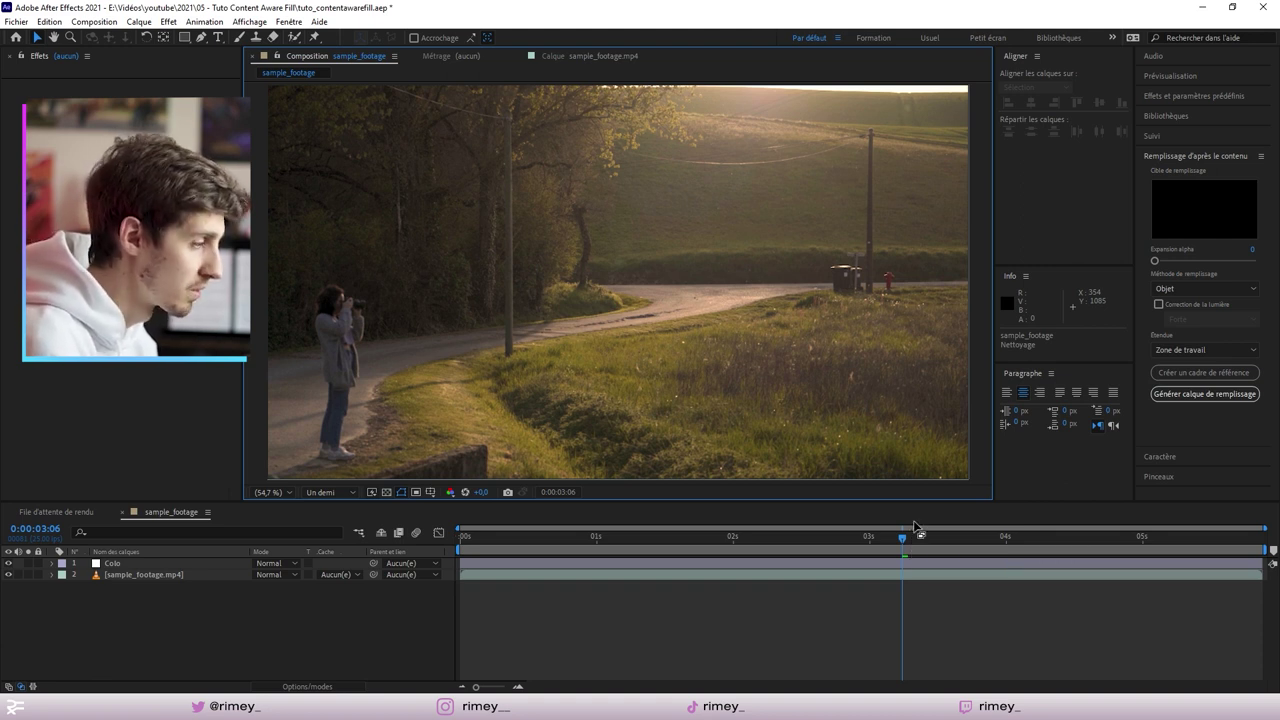
pyautogui.moveTo(913, 536); pyautogui.dragTo(886, 536)
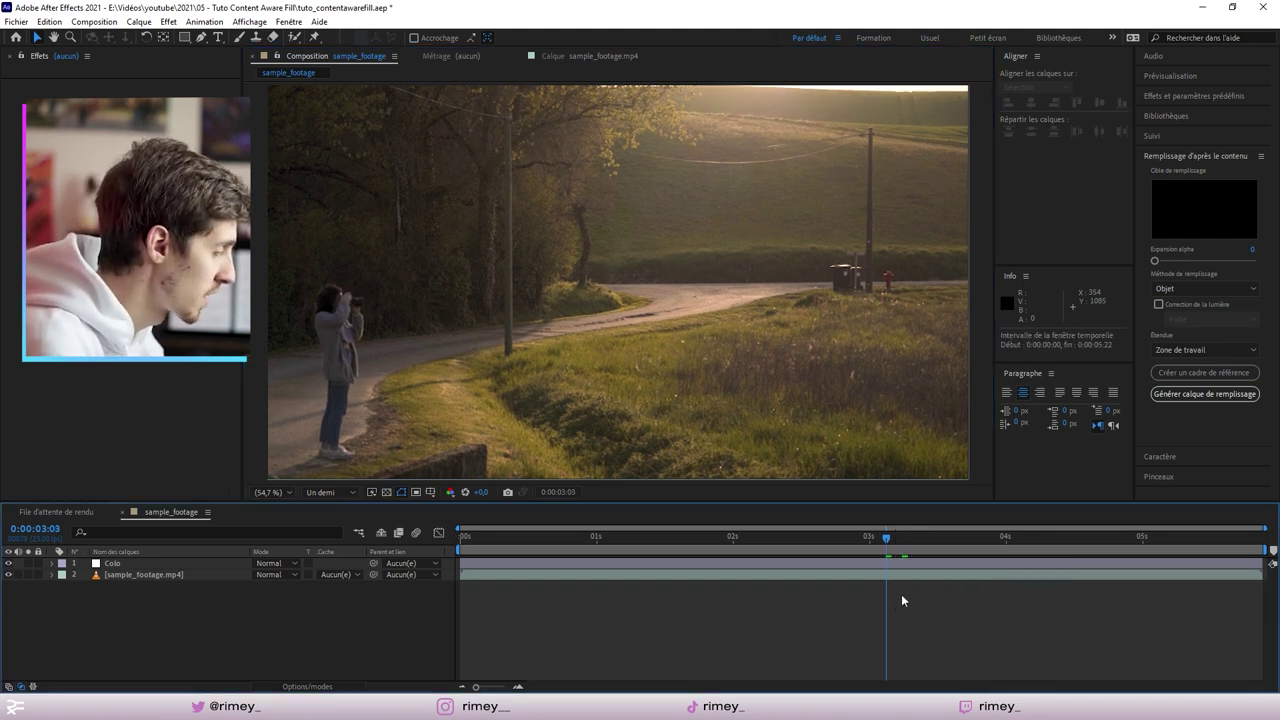
pyautogui.click(745, 354)
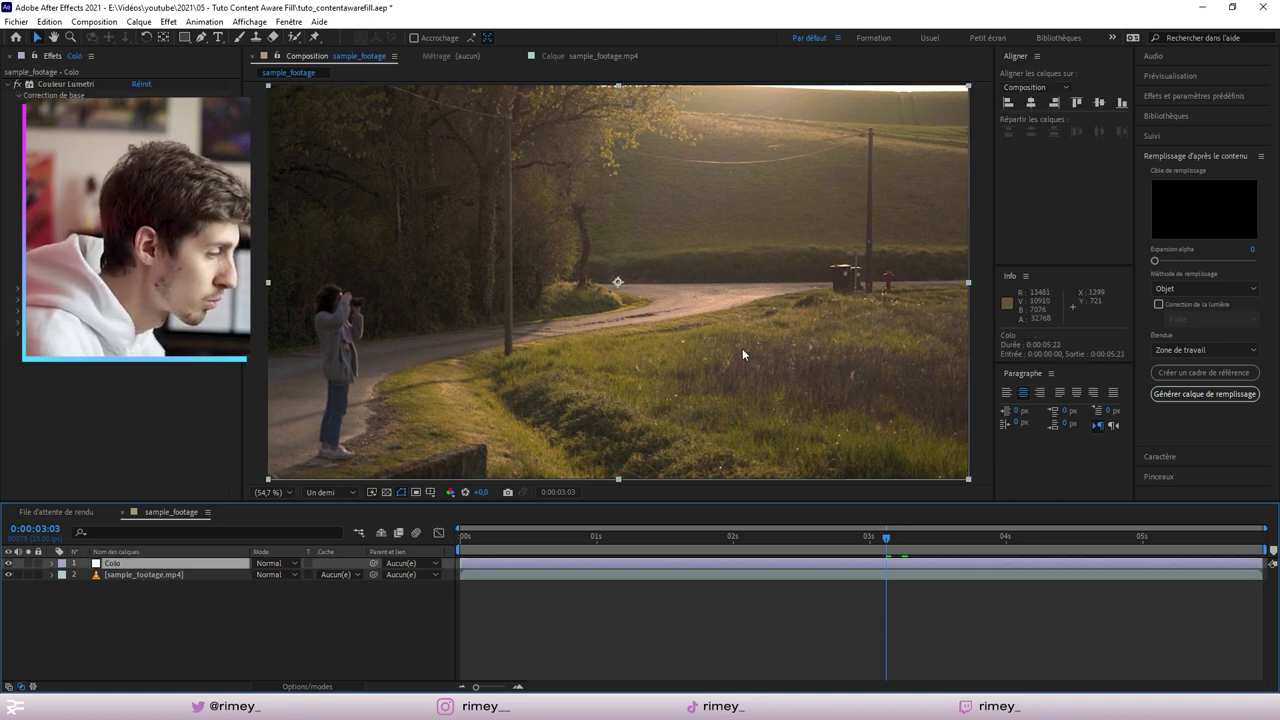
# Hide the Colo layer's colour grade and move to the last frame, 0:00:05:21
pyautogui.click(8, 565)
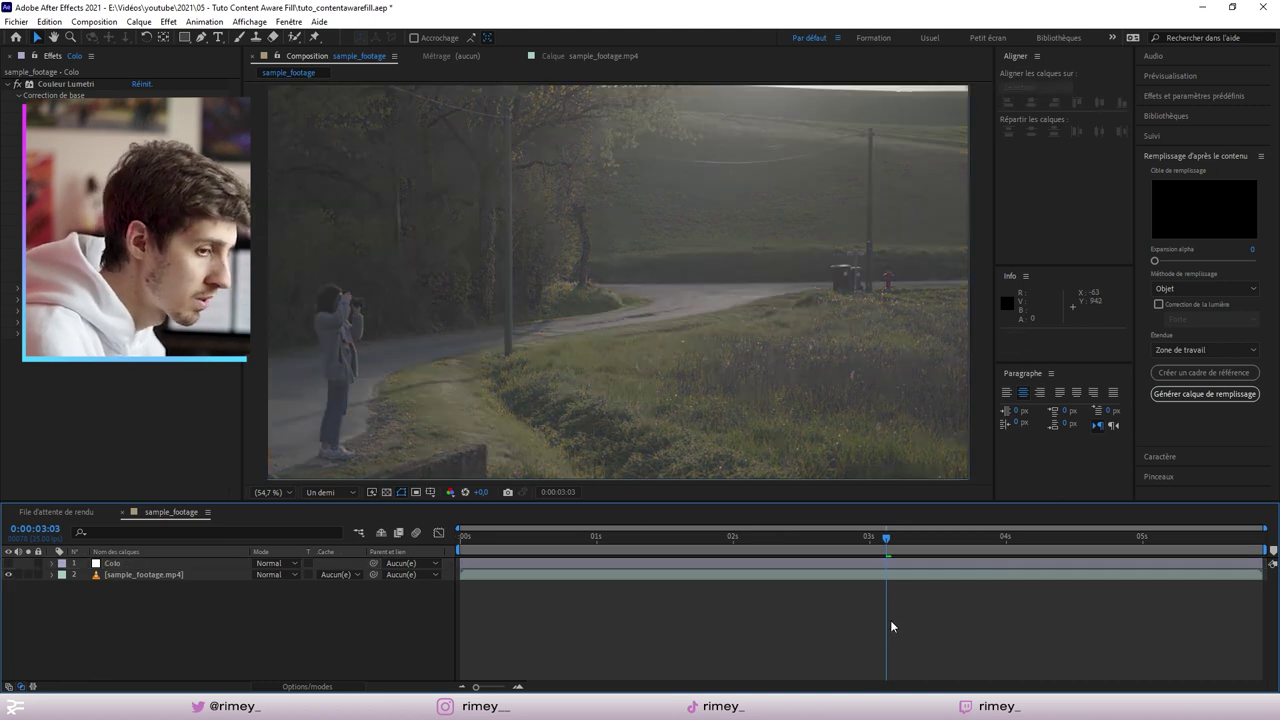
pyautogui.moveTo(934, 546); pyautogui.dragTo(1249, 546)
pyautogui.click(1253, 540)
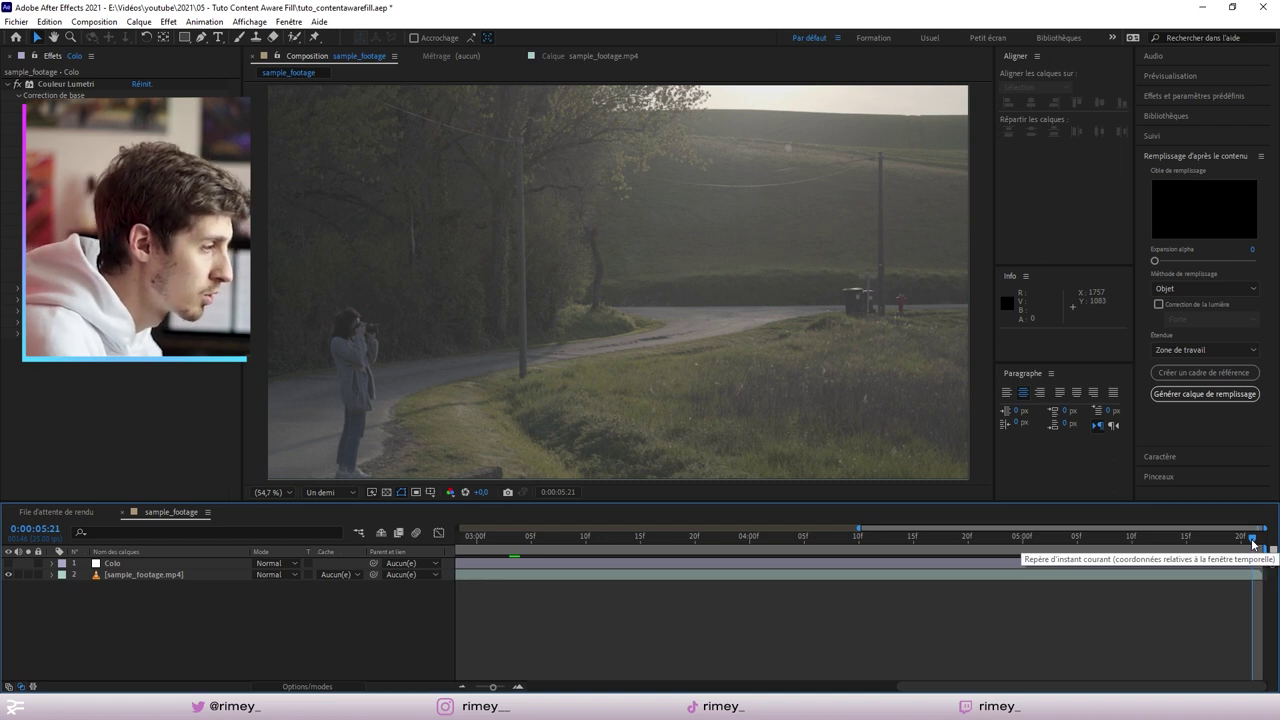
# Preview the whole clip, scrub back through it, and select the layer in the viewer
pyautogui.press(';')
pyautogui.press('space')
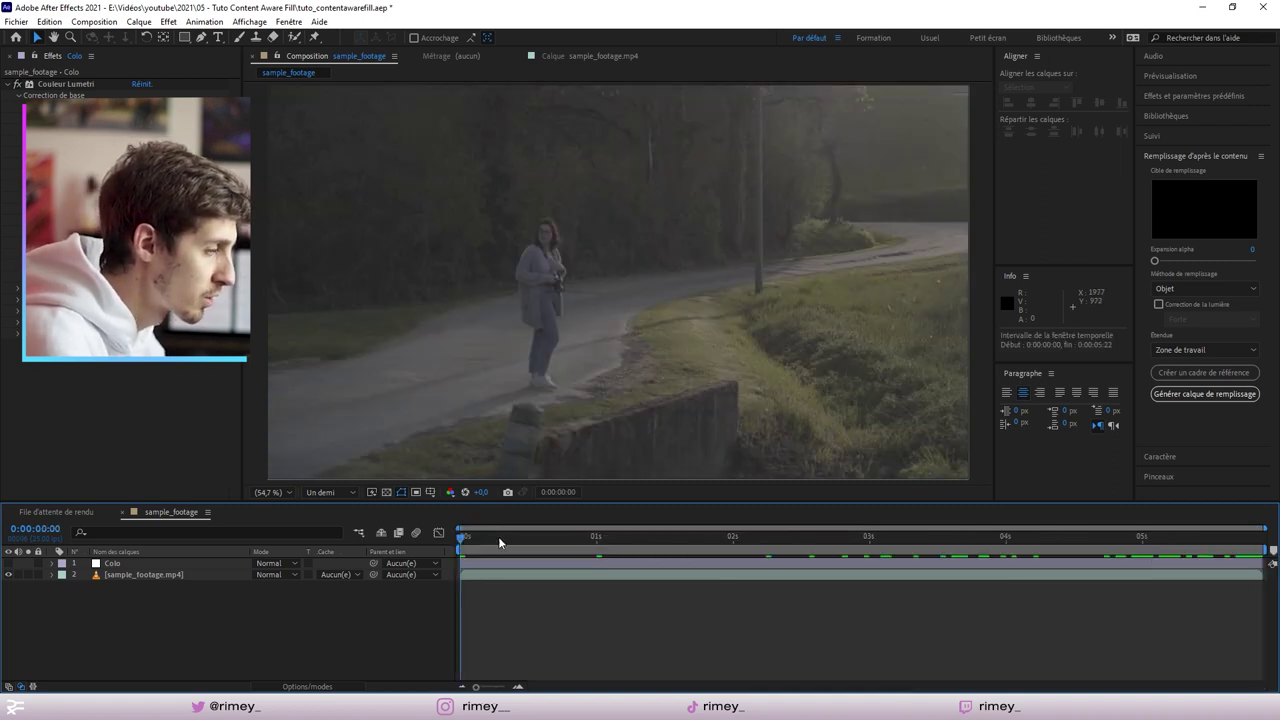
pyautogui.press('space')
pyautogui.moveTo(1253, 540)
pyautogui.mouseDown()
pyautogui.moveTo(675, 527)
pyautogui.moveTo(638, 540)
pyautogui.moveTo(1066, 541)
pyautogui.moveTo(1271, 566)
pyautogui.mouseUp()
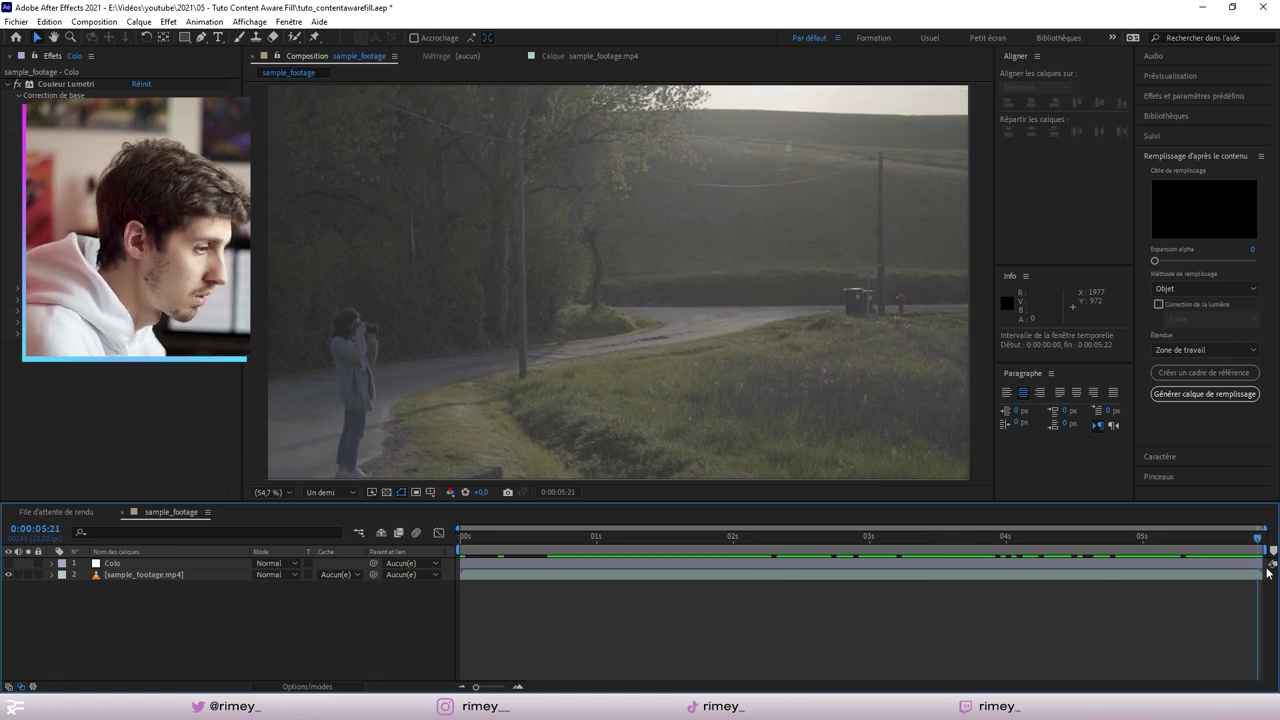
pyautogui.click(895, 303)
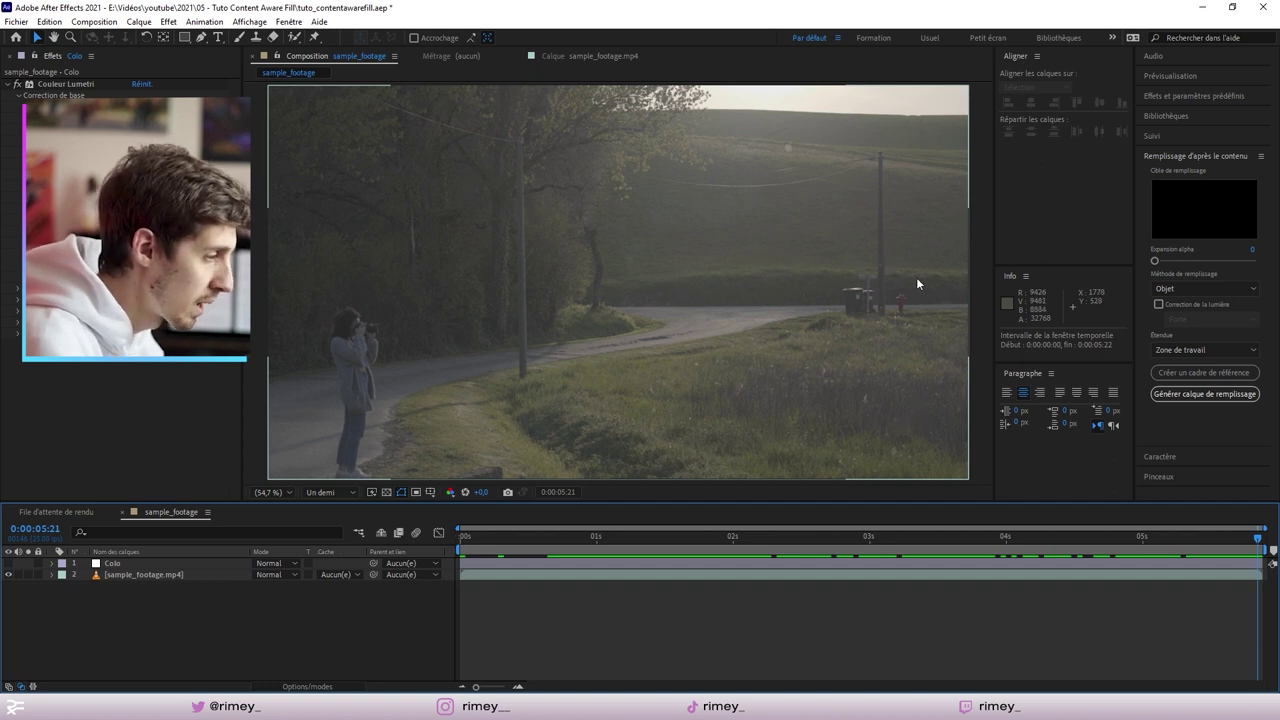
# Restore full preview resolution and select sample_footage.mp4 with the Pen tool ready
pyautogui.scroll(4, 868, 267)
pyautogui.click(340, 492)
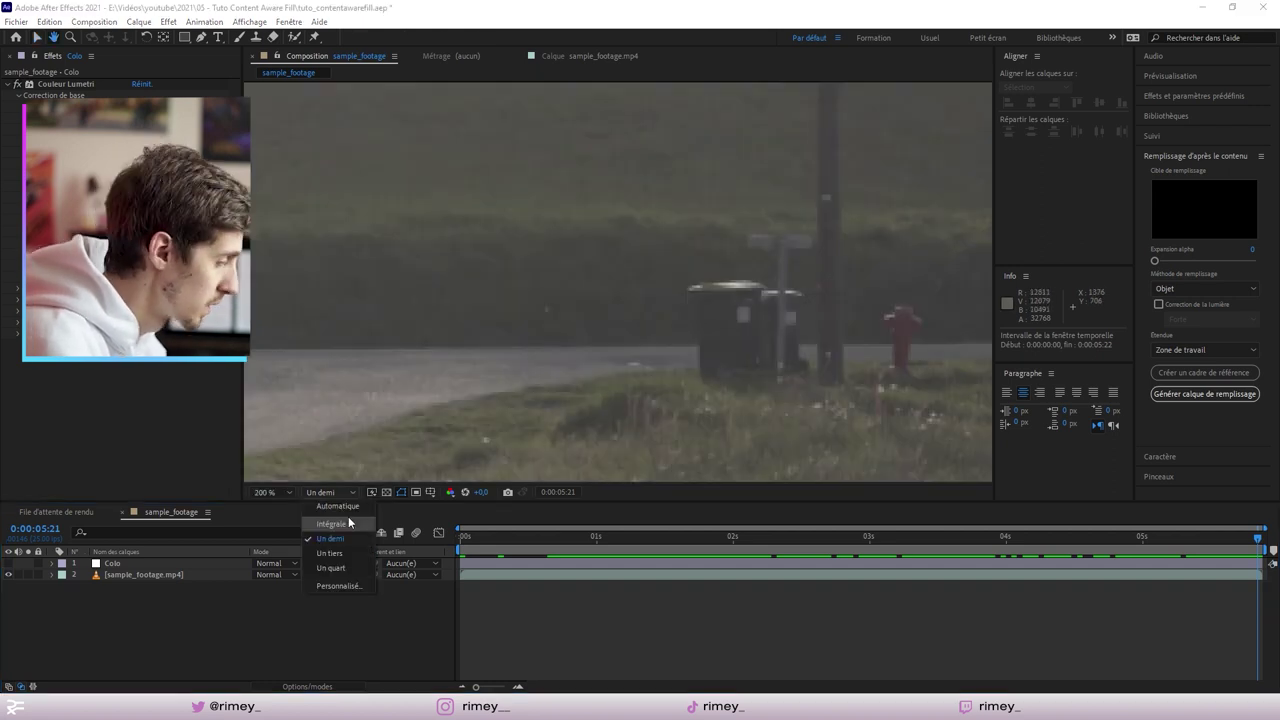
pyautogui.click(334, 488)
pyautogui.click(348, 492)
pyautogui.click(330, 520)
pyautogui.click(737, 664)
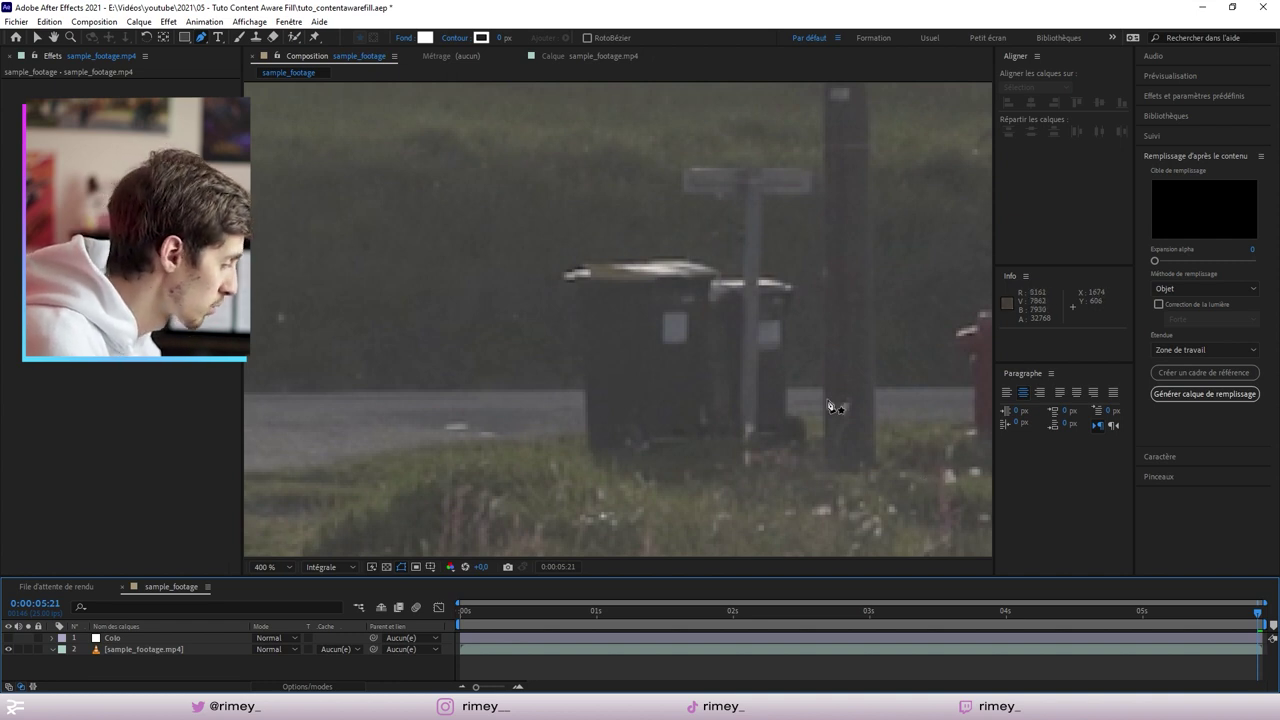
pyautogui.click(169, 651)
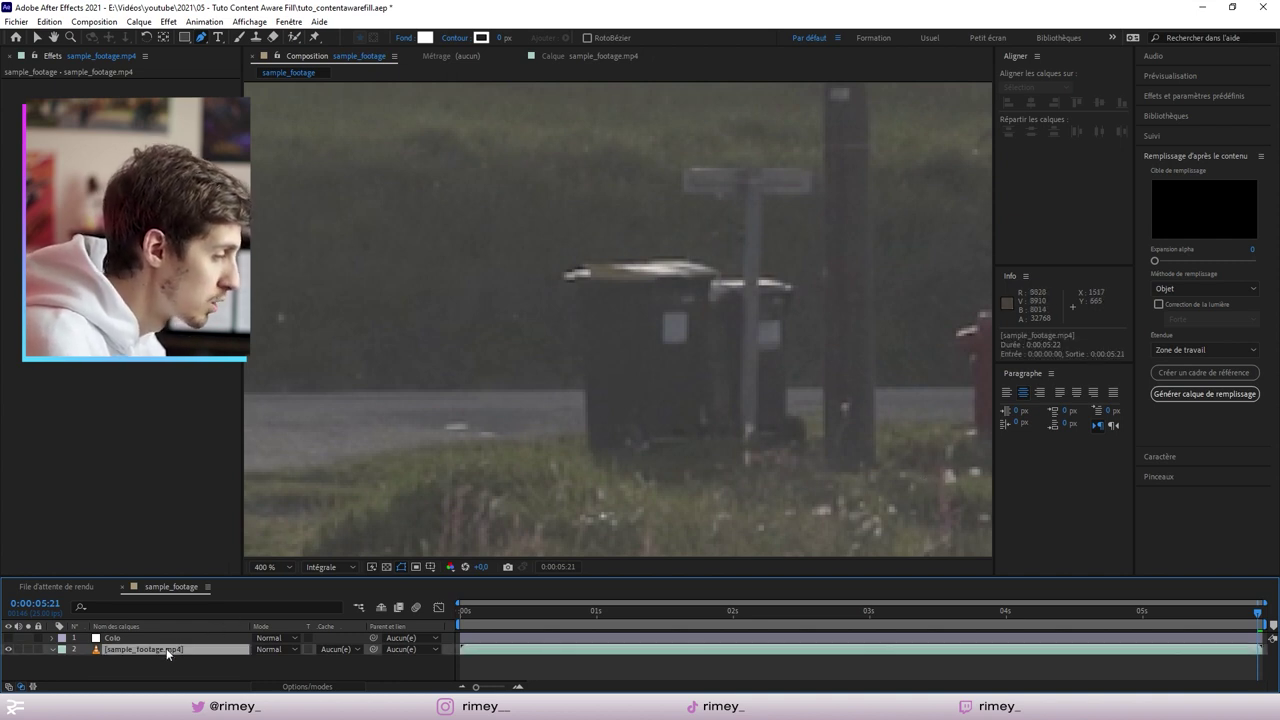
# Draw a closed Pen mask around the trash bins and bring up its mask mode list
pyautogui.click(816, 448)
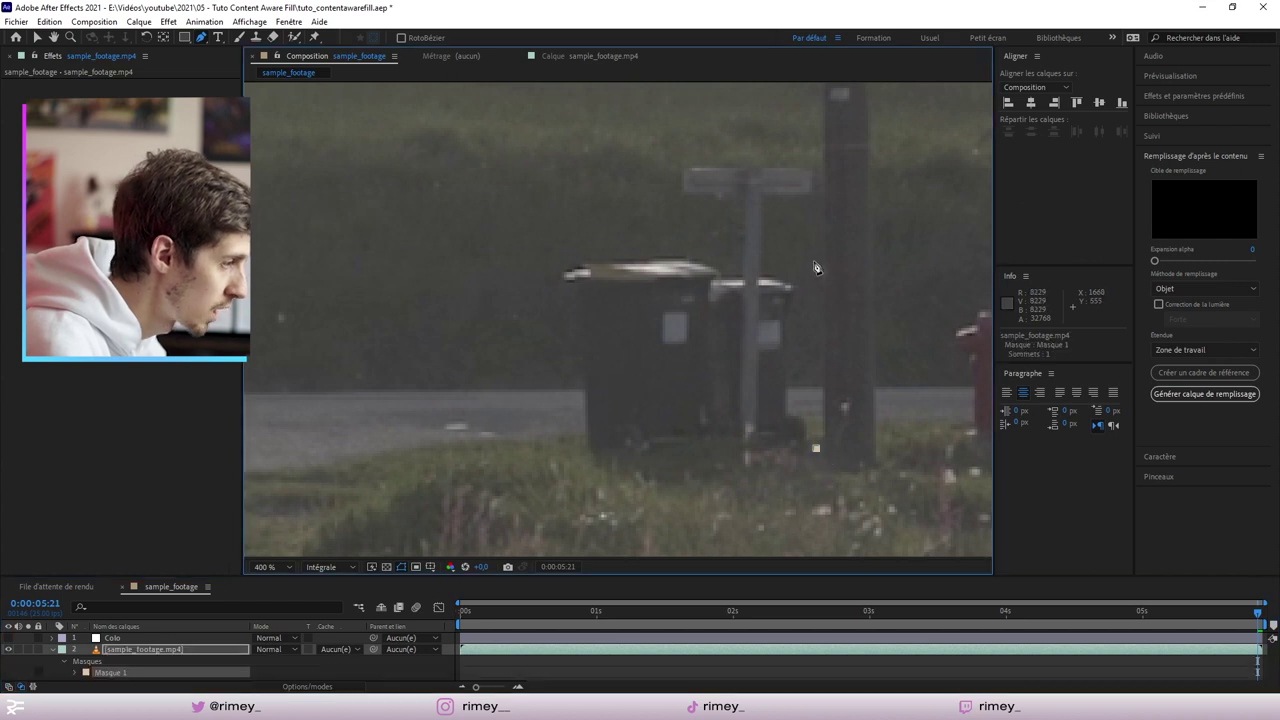
pyautogui.click(818, 162)
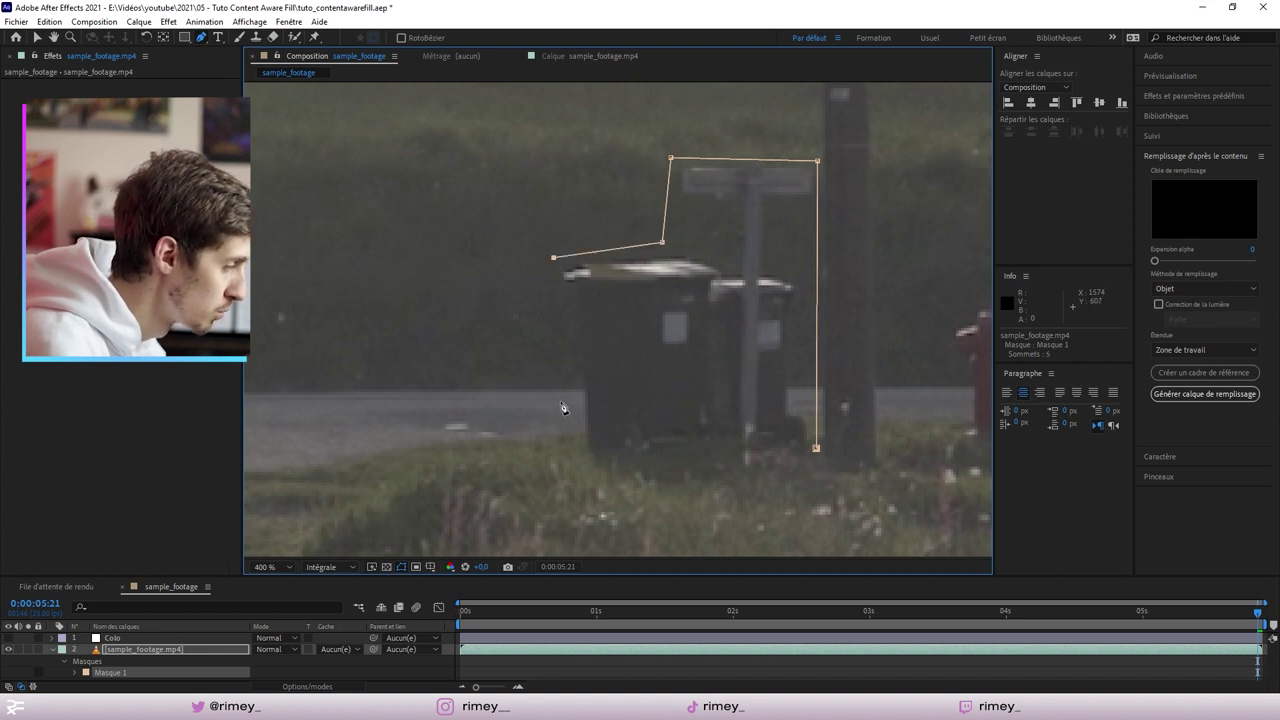
pyautogui.click(564, 405)
pyautogui.click(724, 494)
pyautogui.click(816, 448)
pyautogui.click(37, 37)
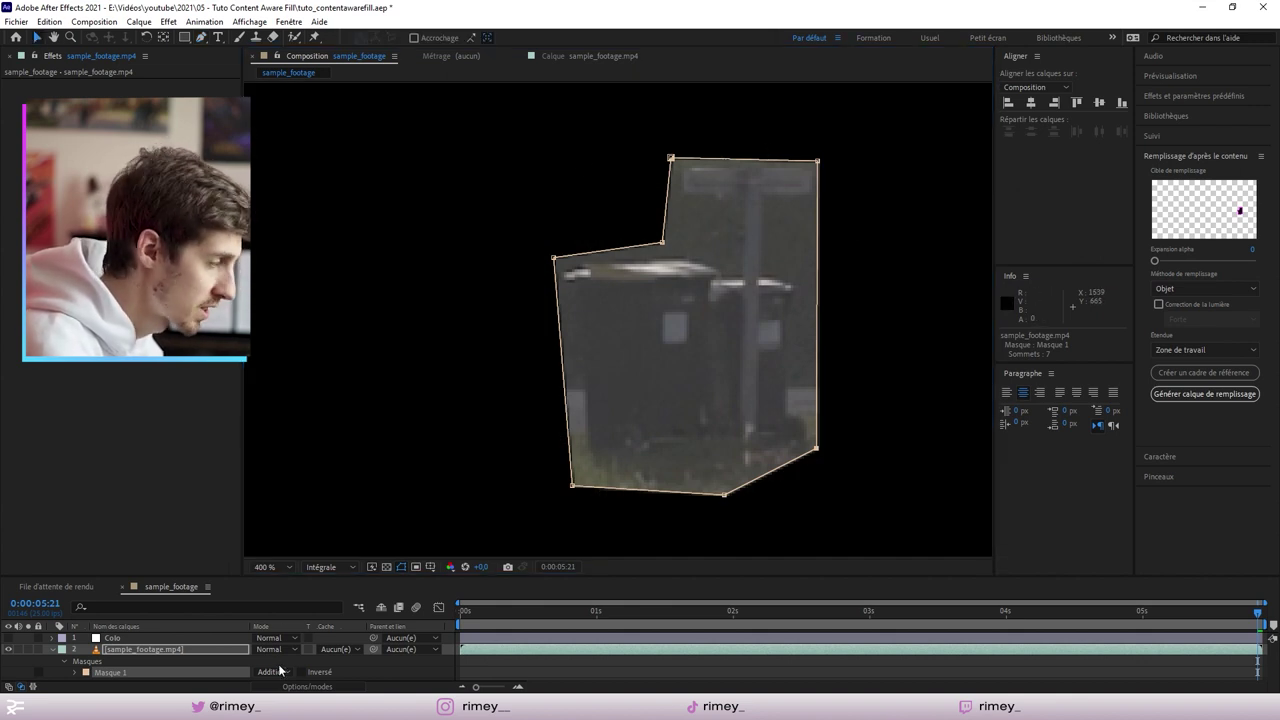
pyautogui.click(280, 671)
# Set Masque 1's mode to Aucun and enable keyframes on its mask path
pyautogui.click(288, 570)
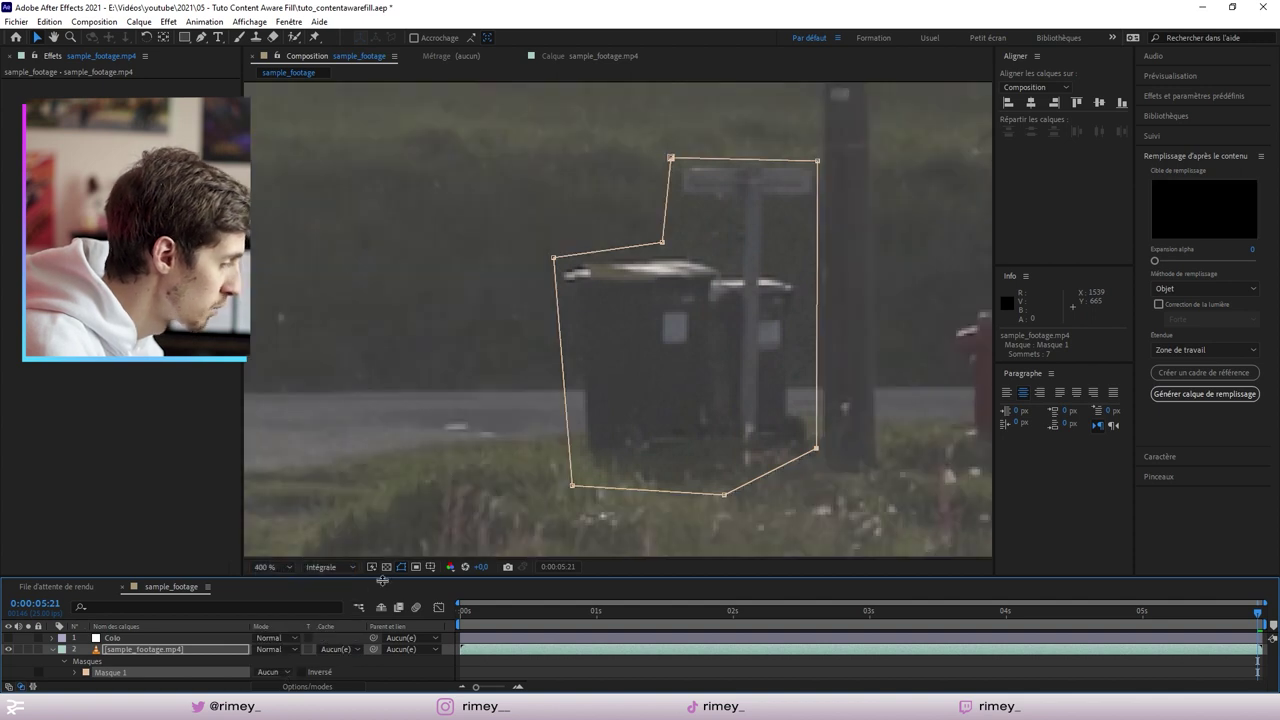
pyautogui.moveTo(382, 579); pyautogui.dragTo(380, 516)
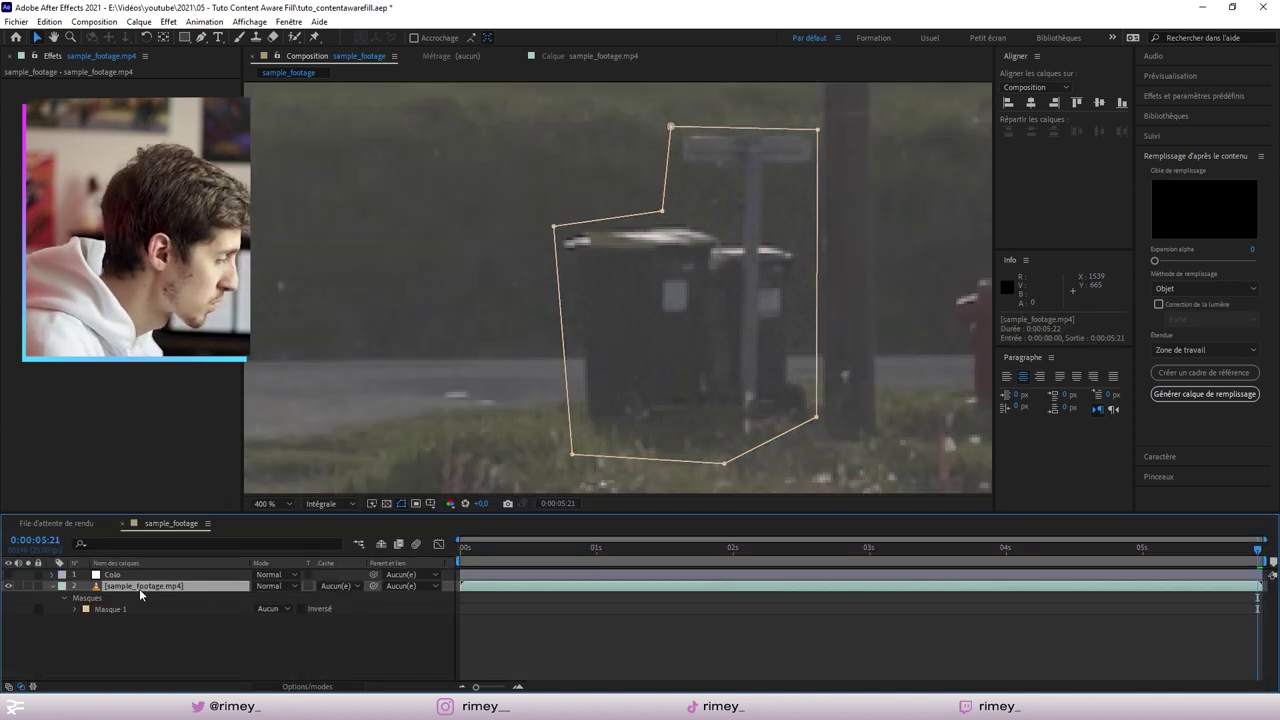
pyautogui.press('m')
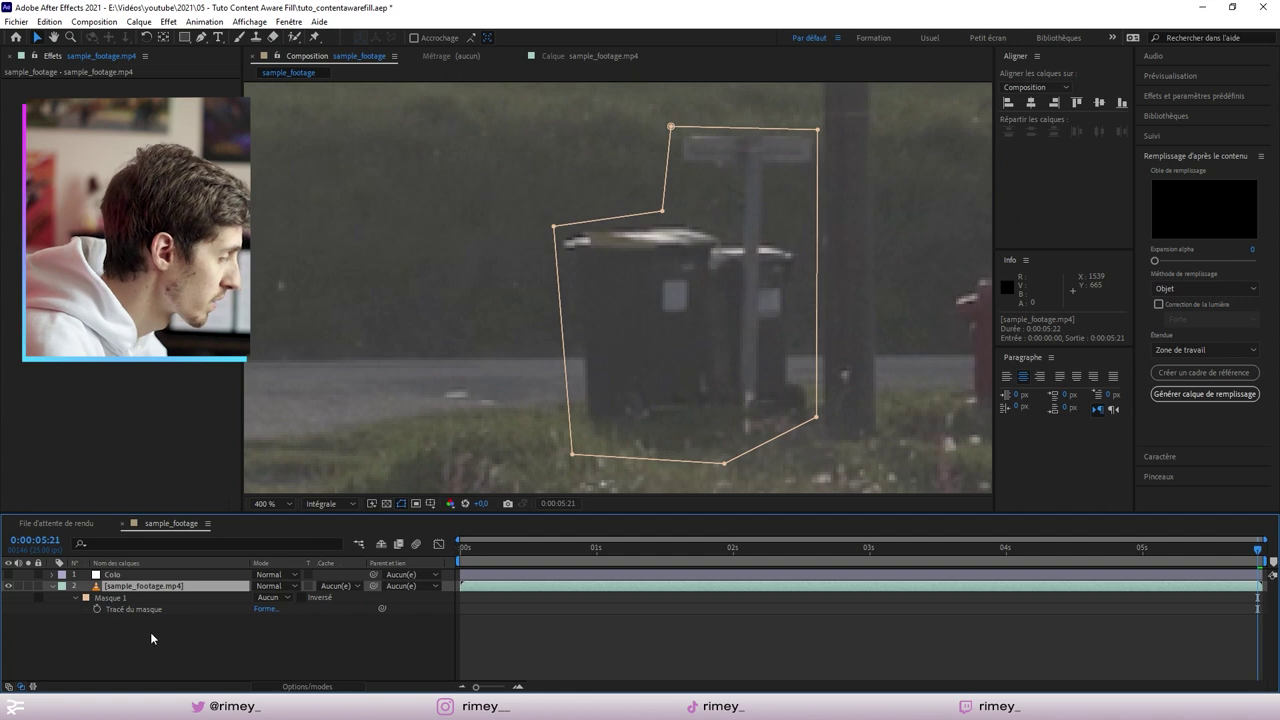
pyautogui.click(97, 610)
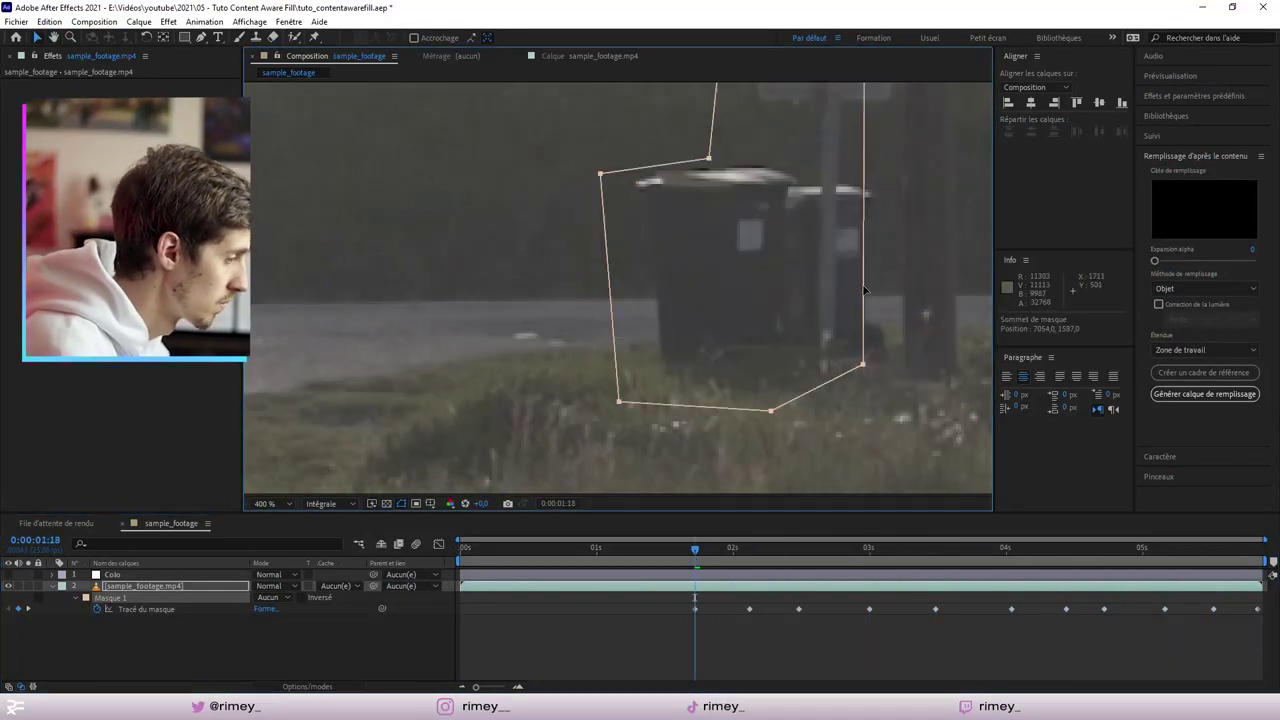
# Track the mask backward through the clip, stopping near 0:00:01:05
pyautogui.press('space')
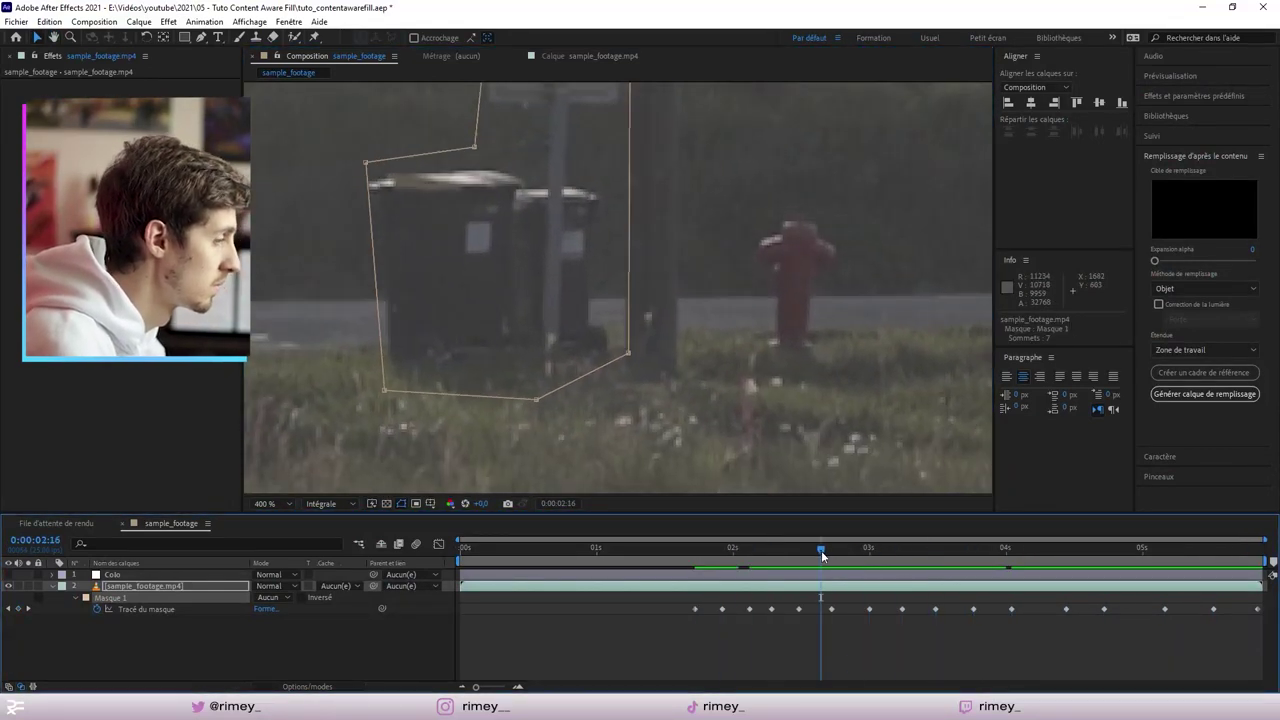
pyautogui.moveTo(902, 548); pyautogui.dragTo(706, 548)
pyautogui.scroll(-2, 730, 241)
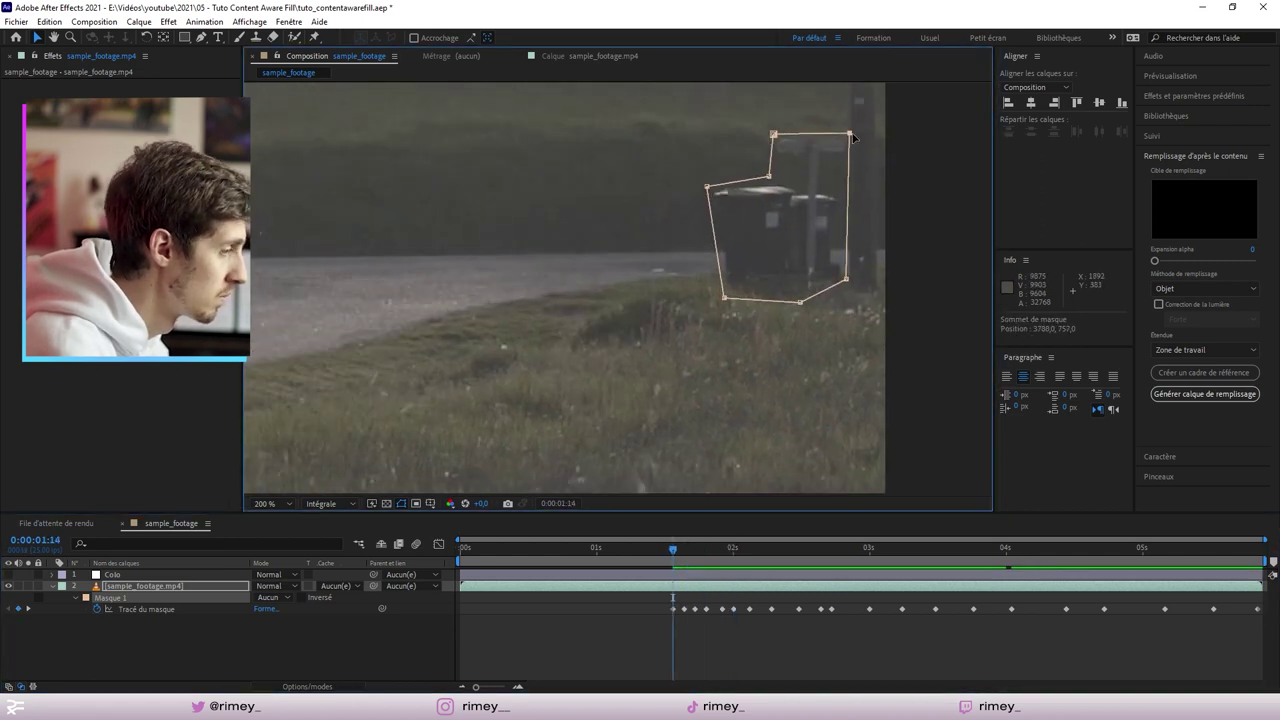
pyautogui.click(627, 634)
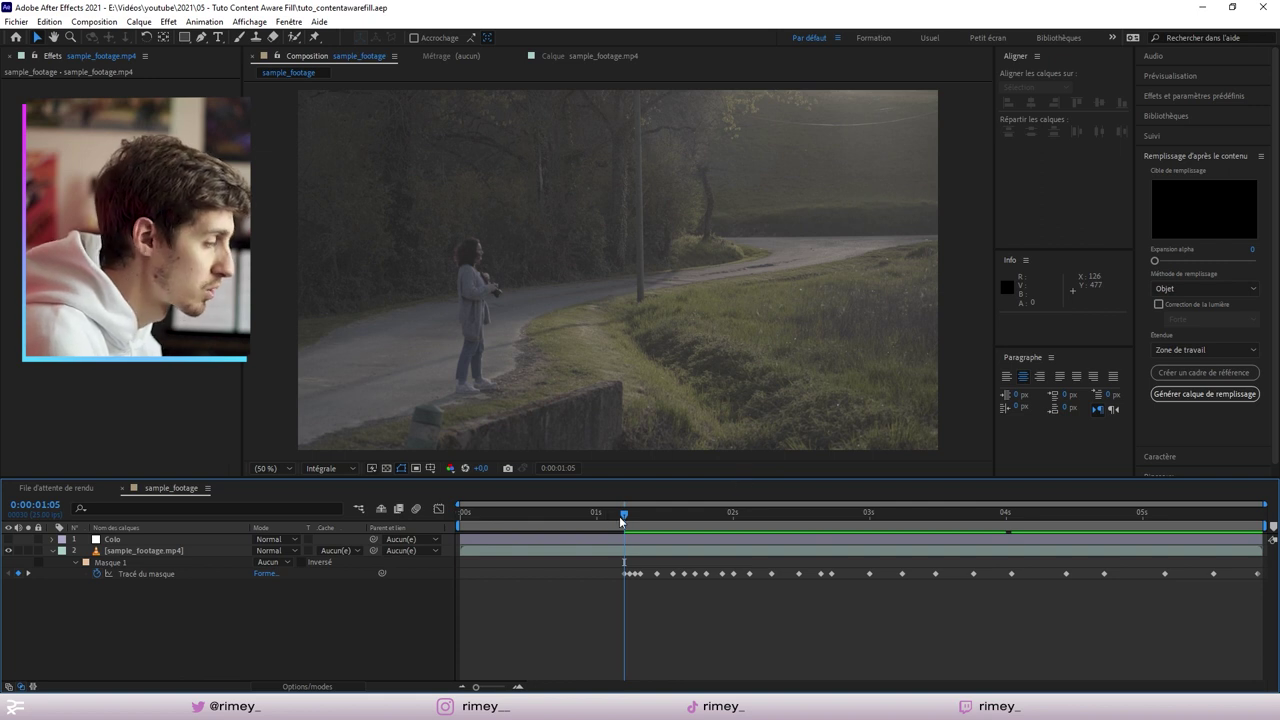
# At 0:00:03:14, change Masque 1's mode from Addition to Soustraction to cut out the bins
pyautogui.moveTo(627, 517); pyautogui.dragTo(946, 514)
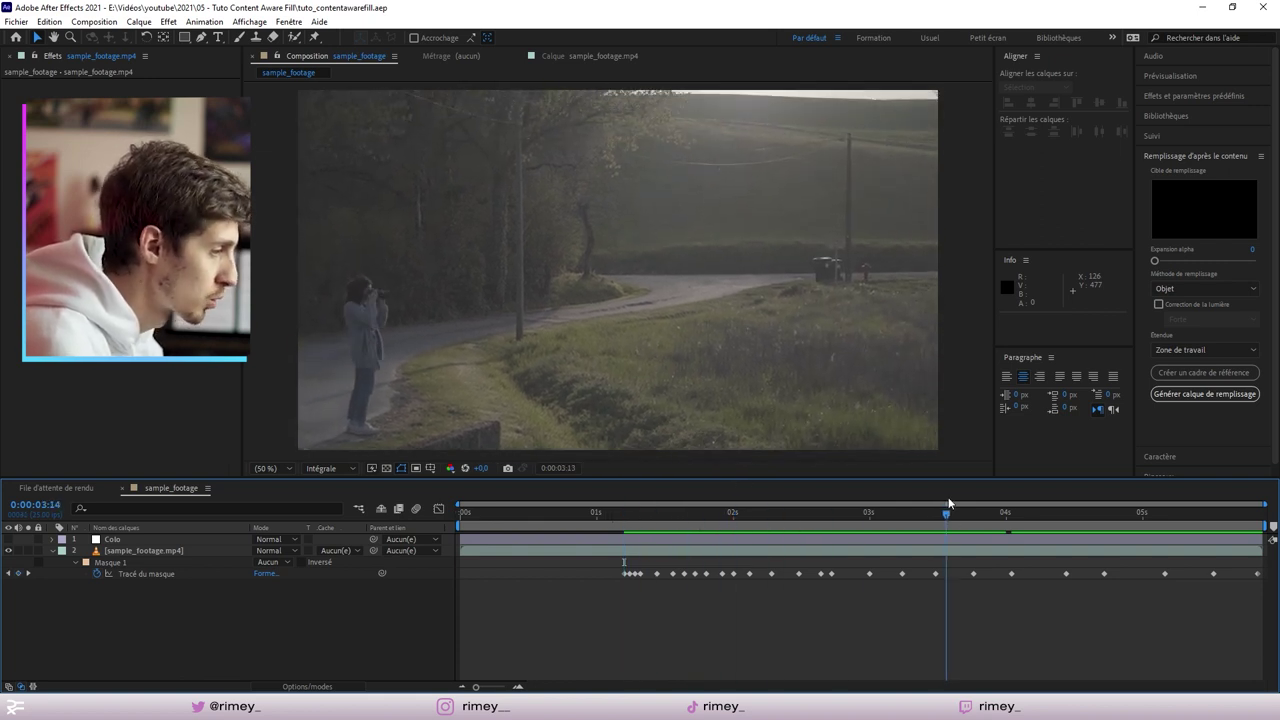
pyautogui.click(160, 550)
pyautogui.click(274, 562)
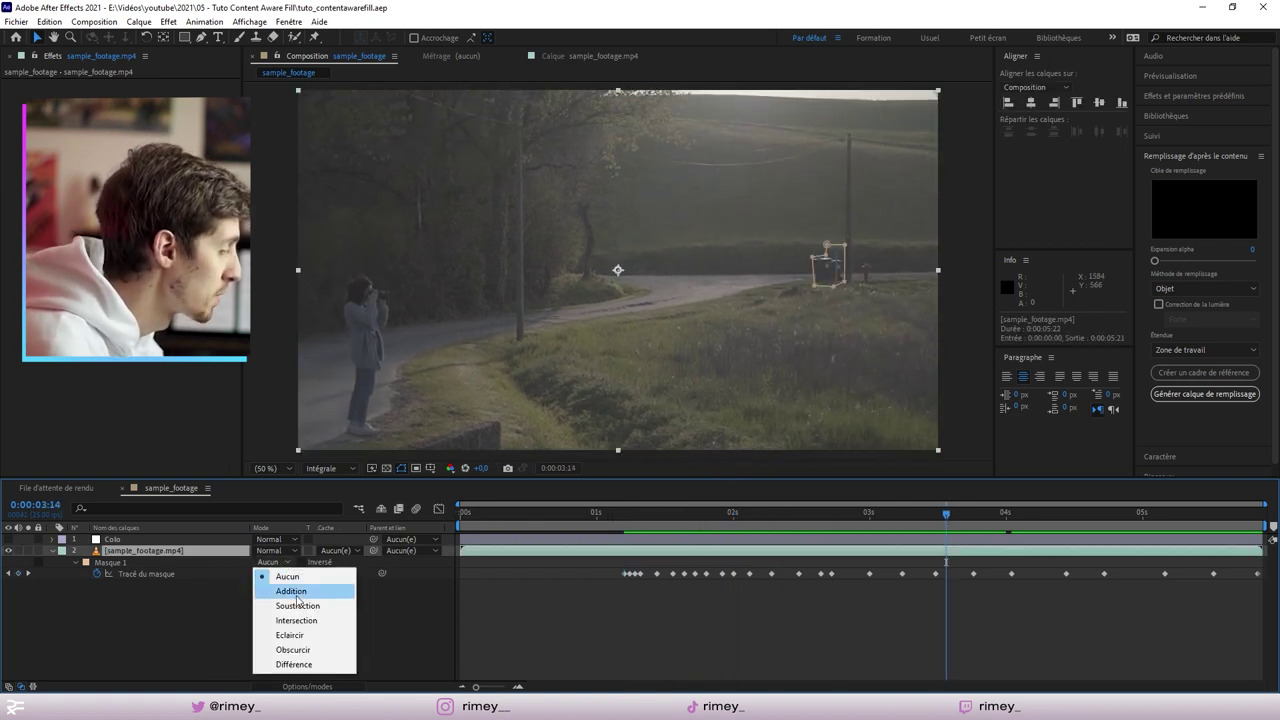
pyautogui.click(291, 591)
pyautogui.click(272, 562)
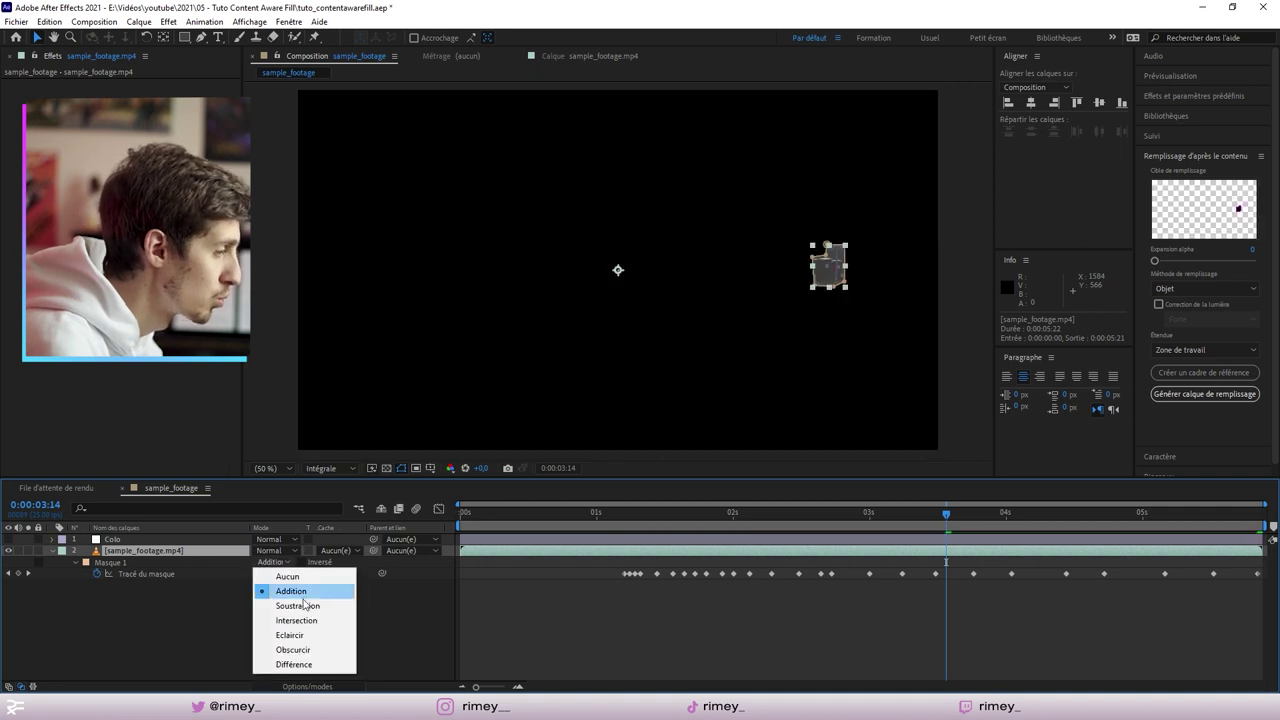
pyautogui.click(297, 606)
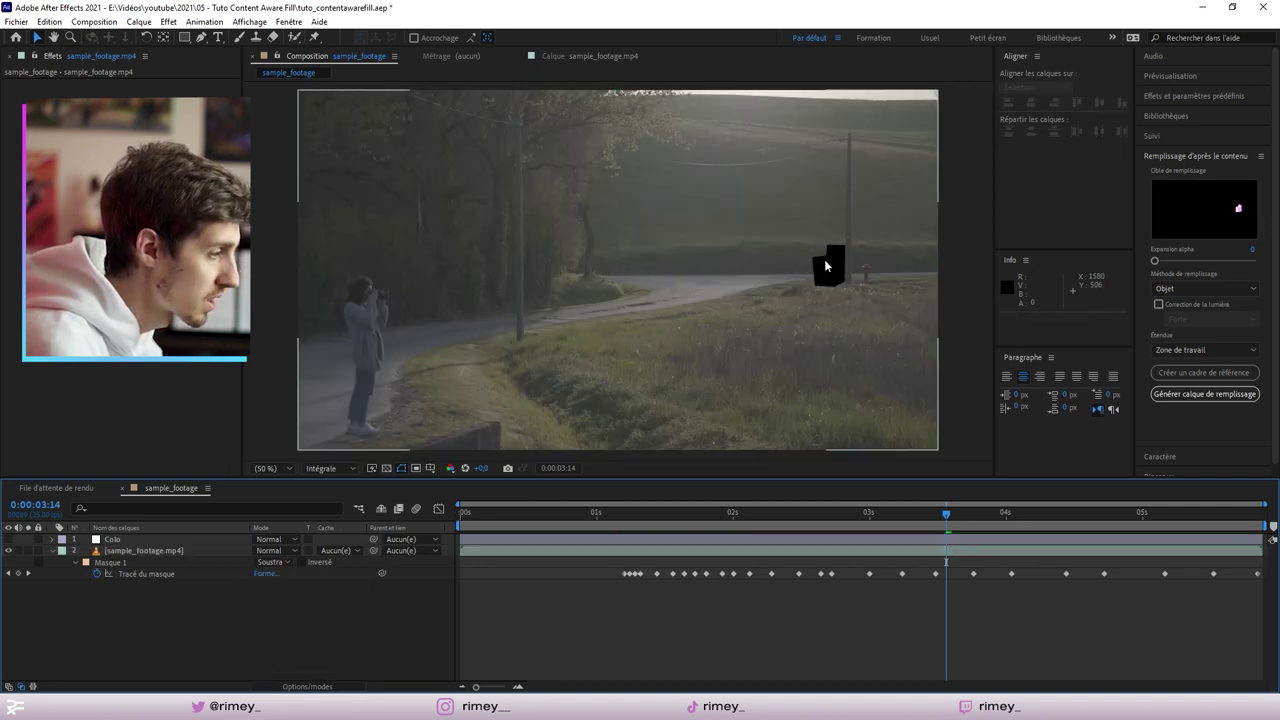
# Check the cut-out hole at 0:00:03:08 with the transparency grid, then review at 0:00:01:08
pyautogui.click(912, 515)
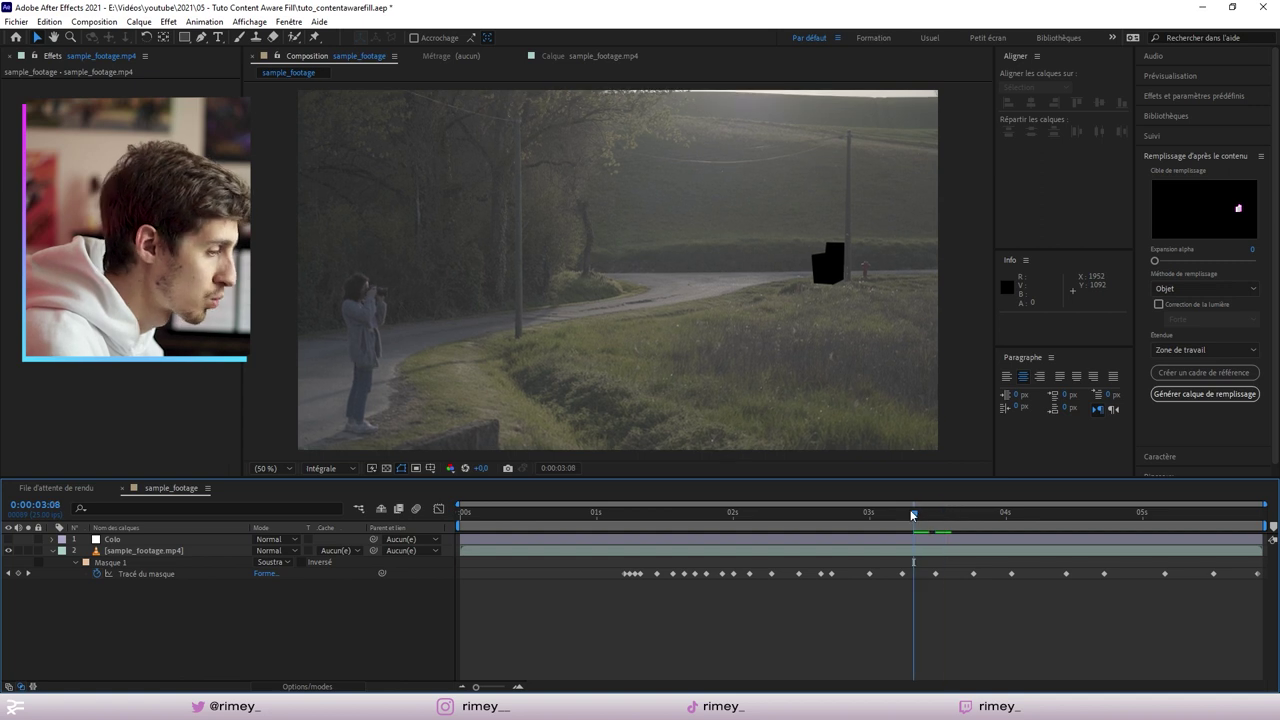
pyautogui.click(370, 468)
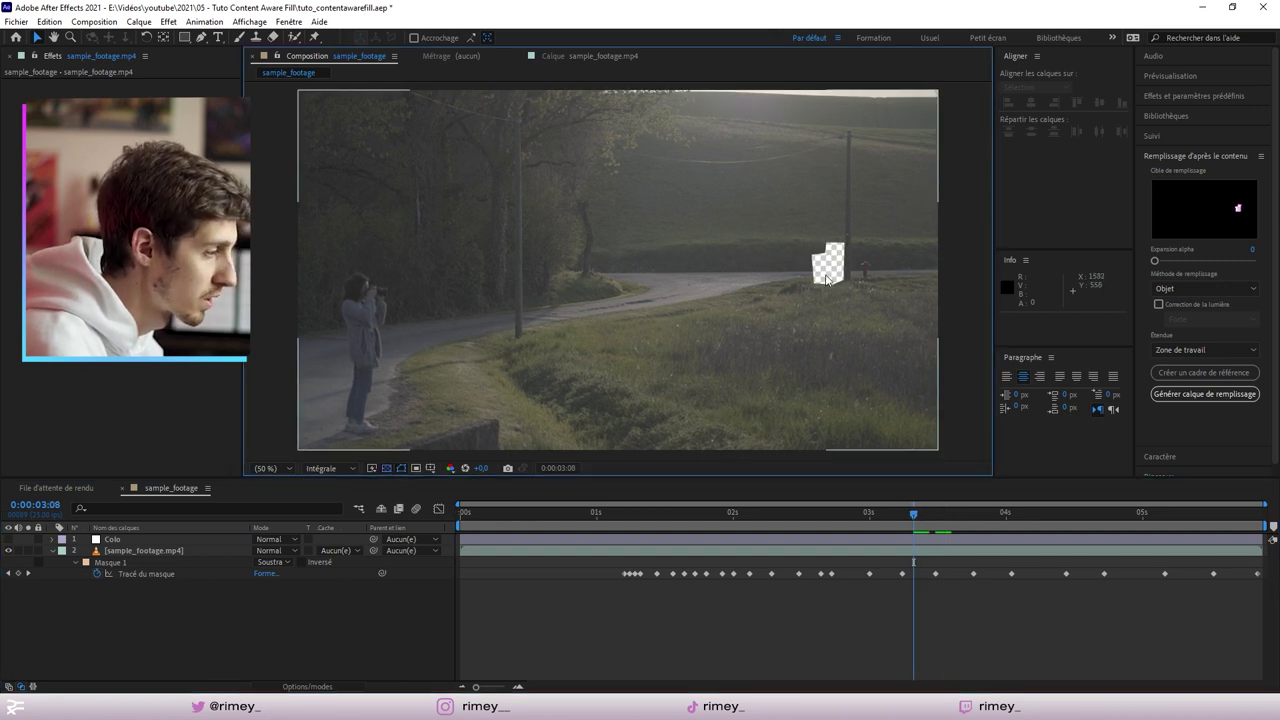
pyautogui.click(370, 468)
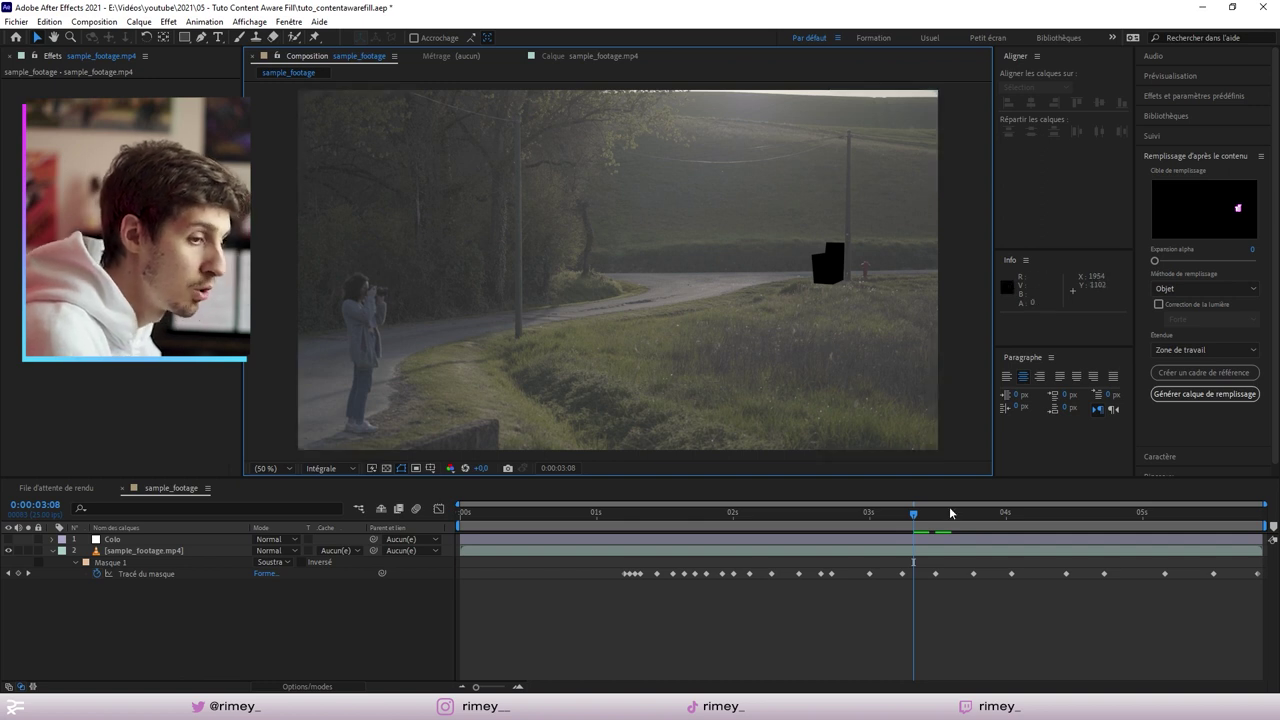
pyautogui.moveTo(913, 514)
pyautogui.mouseDown()
pyautogui.moveTo(640, 516)
pyautogui.moveTo(1104, 516)
pyautogui.mouseUp()
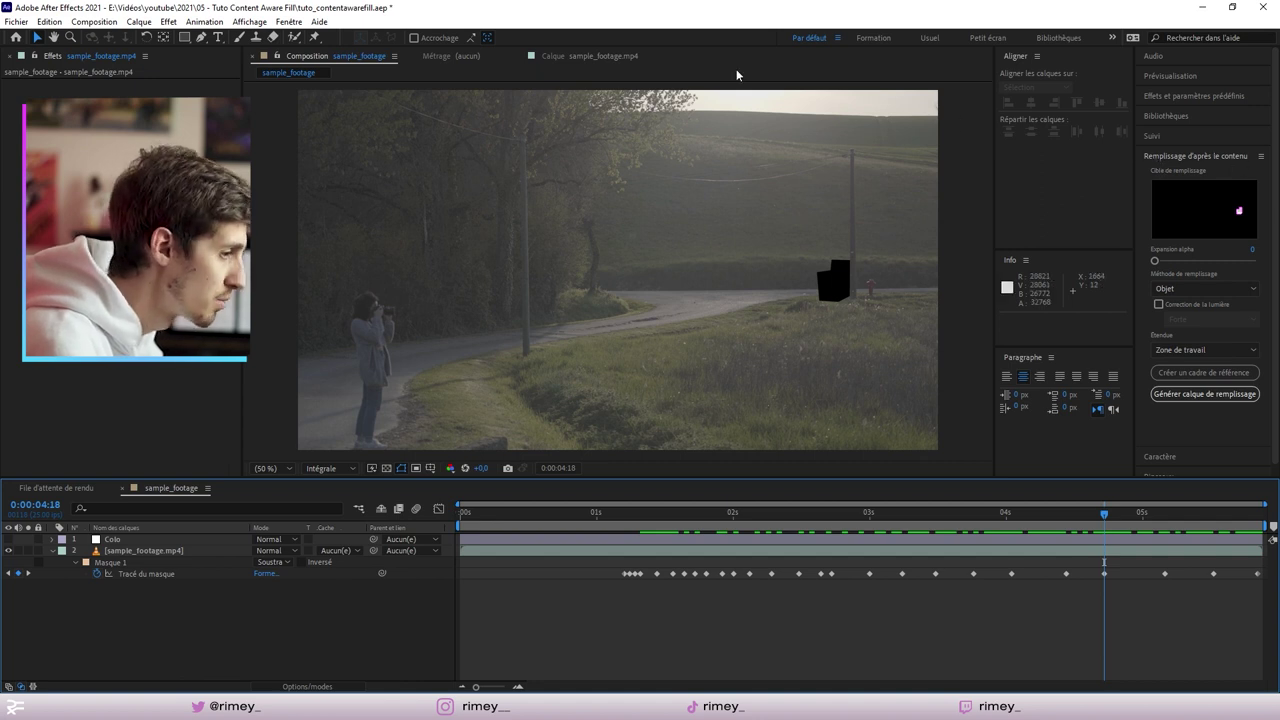
pyautogui.click(289, 21)
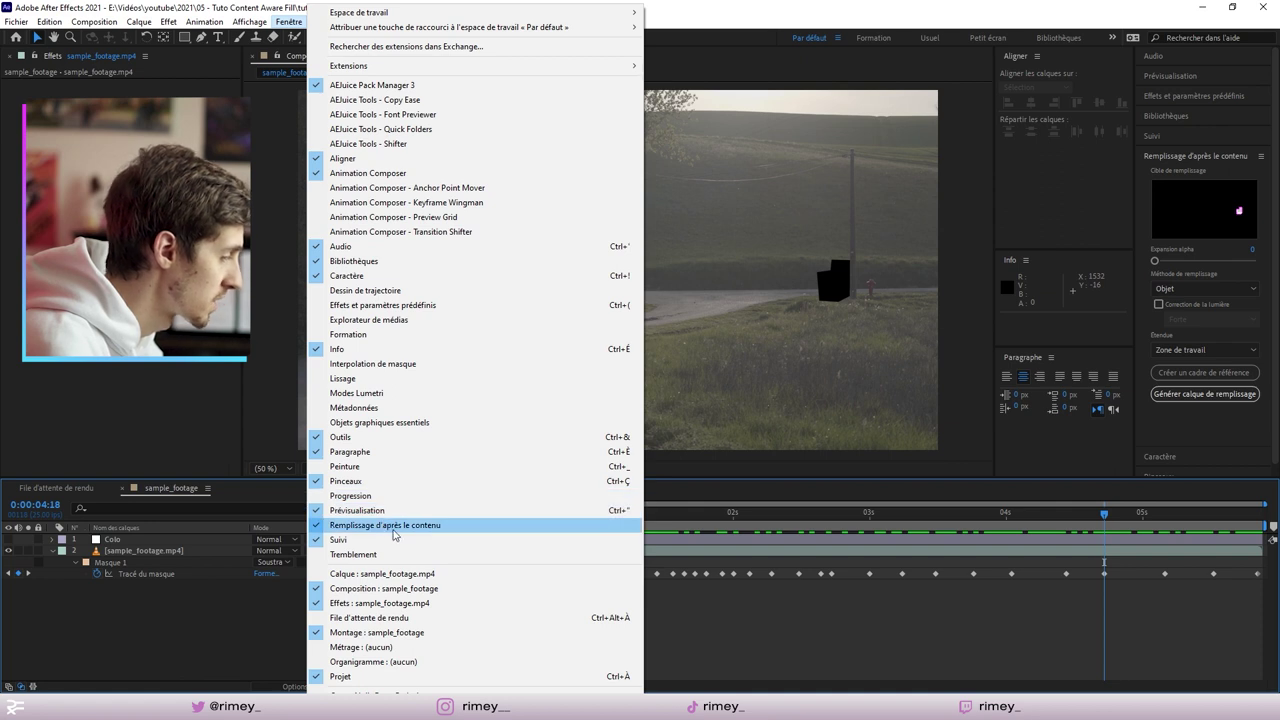
# Open Content-Aware Fill and start the work area at 0:00:01:05, then preview it
pyautogui.click(438, 524)
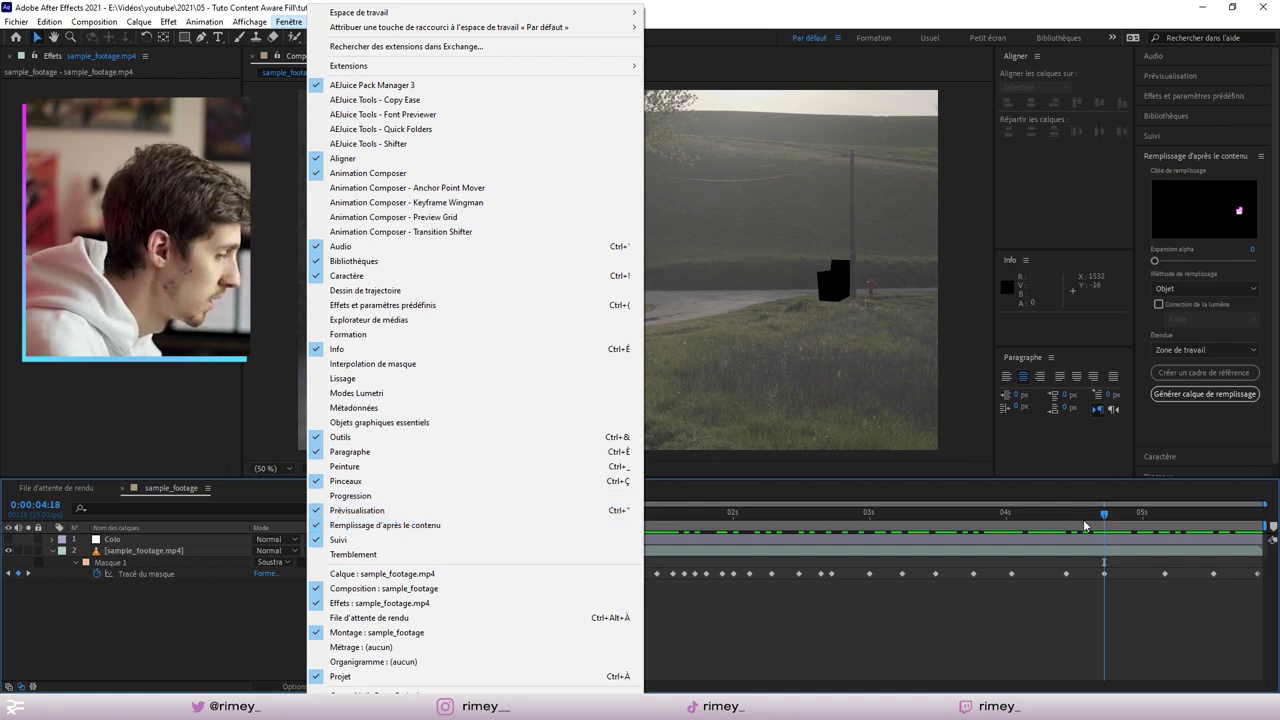
pyautogui.press('space')
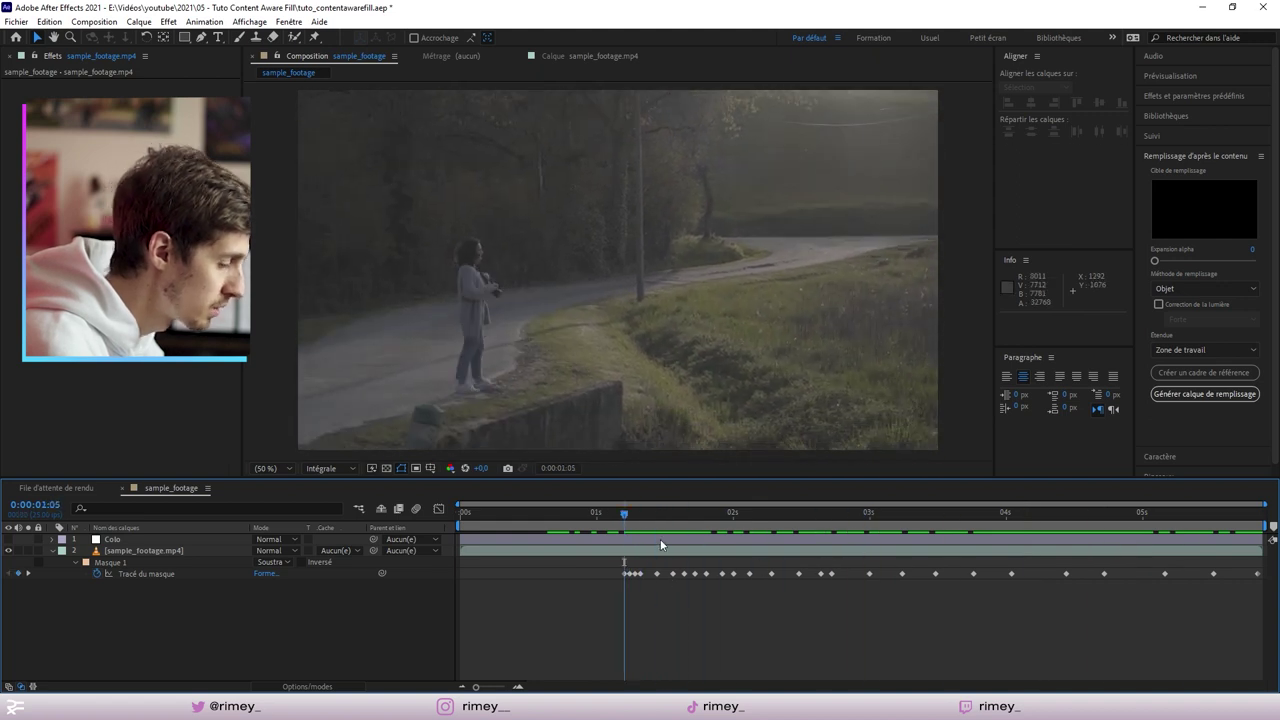
pyautogui.click(660, 549)
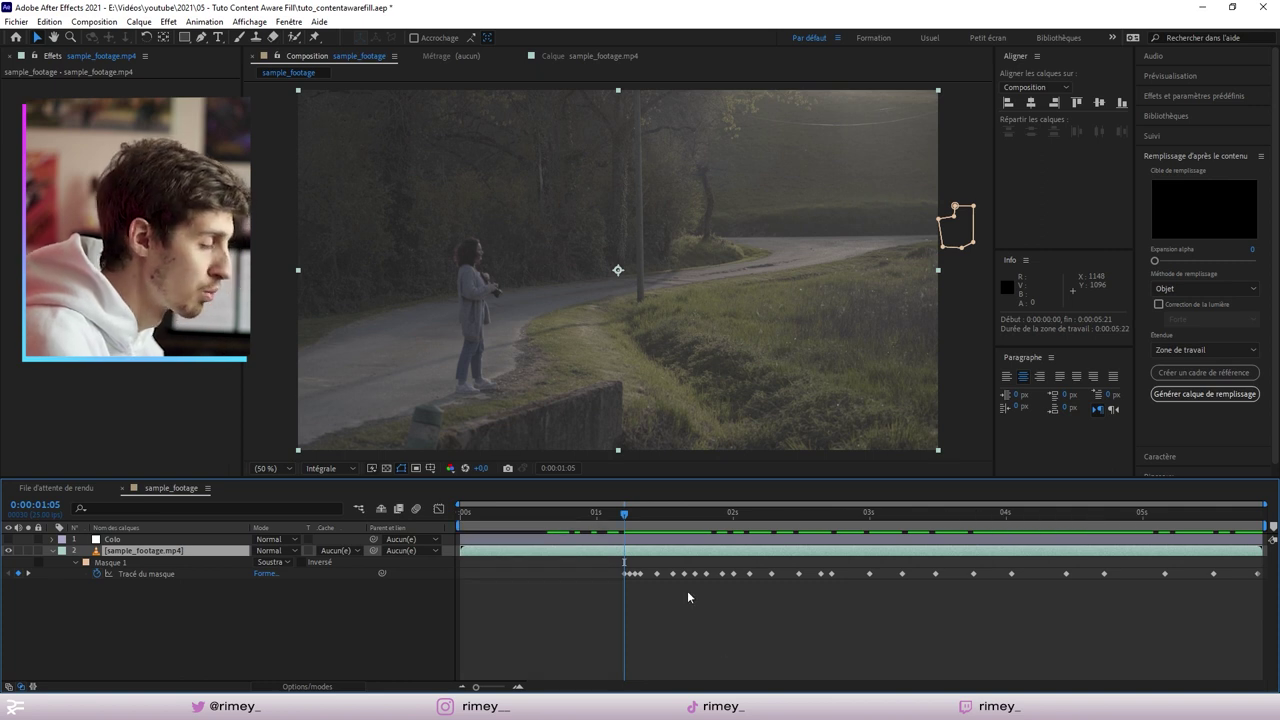
pyautogui.press('b')
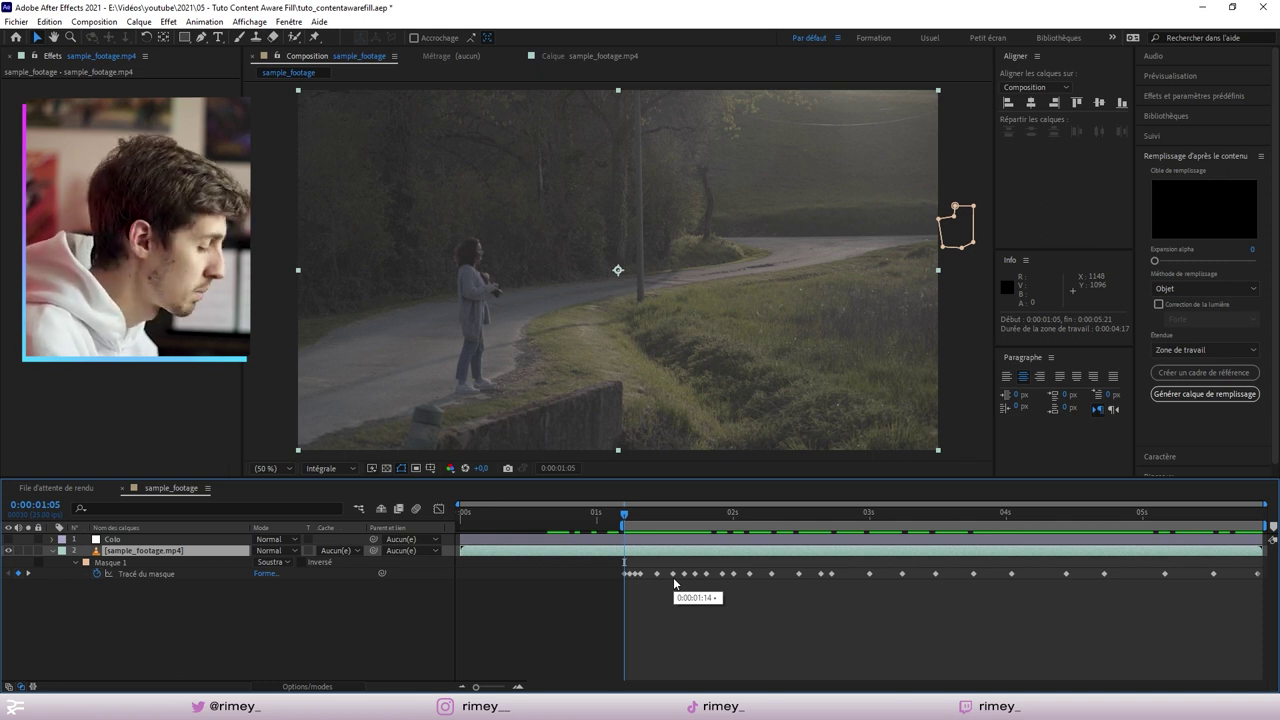
pyautogui.press('space')
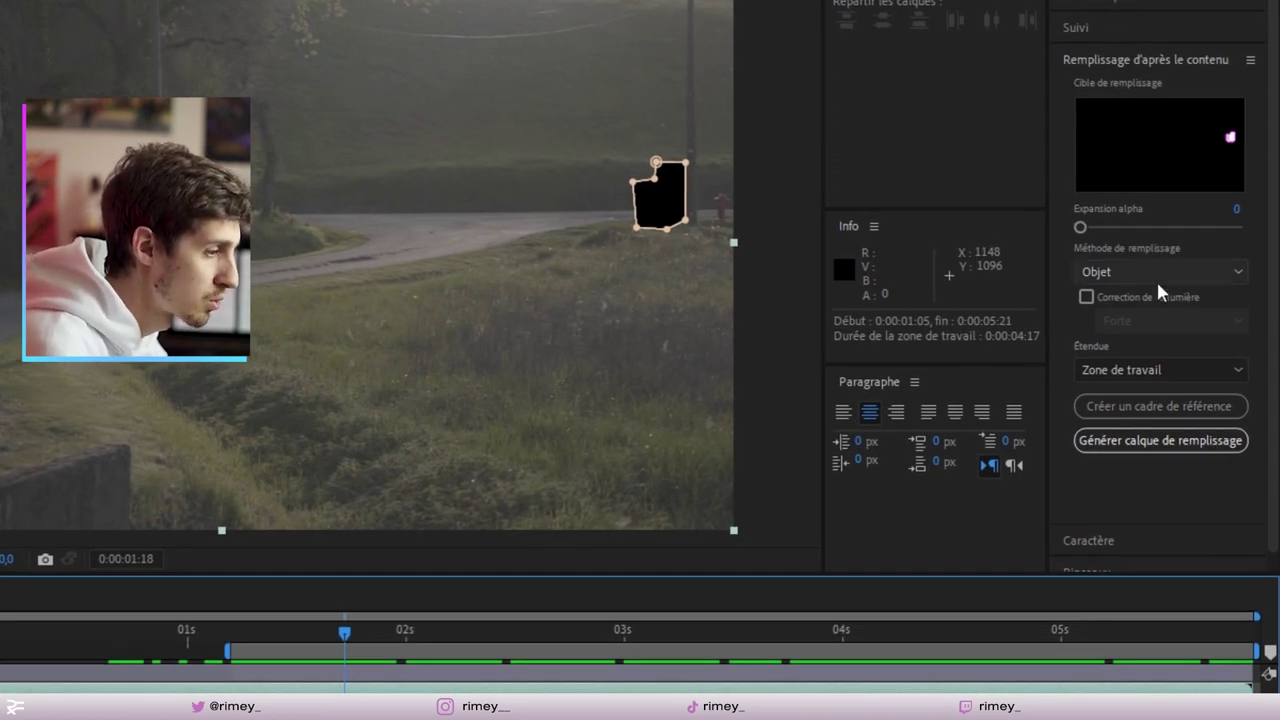
# Generate a fill layer with Méthode Objet and Étendue Zone de travail
pyautogui.click(1118, 277)
pyautogui.click(1118, 297)
pyautogui.click(1123, 273)
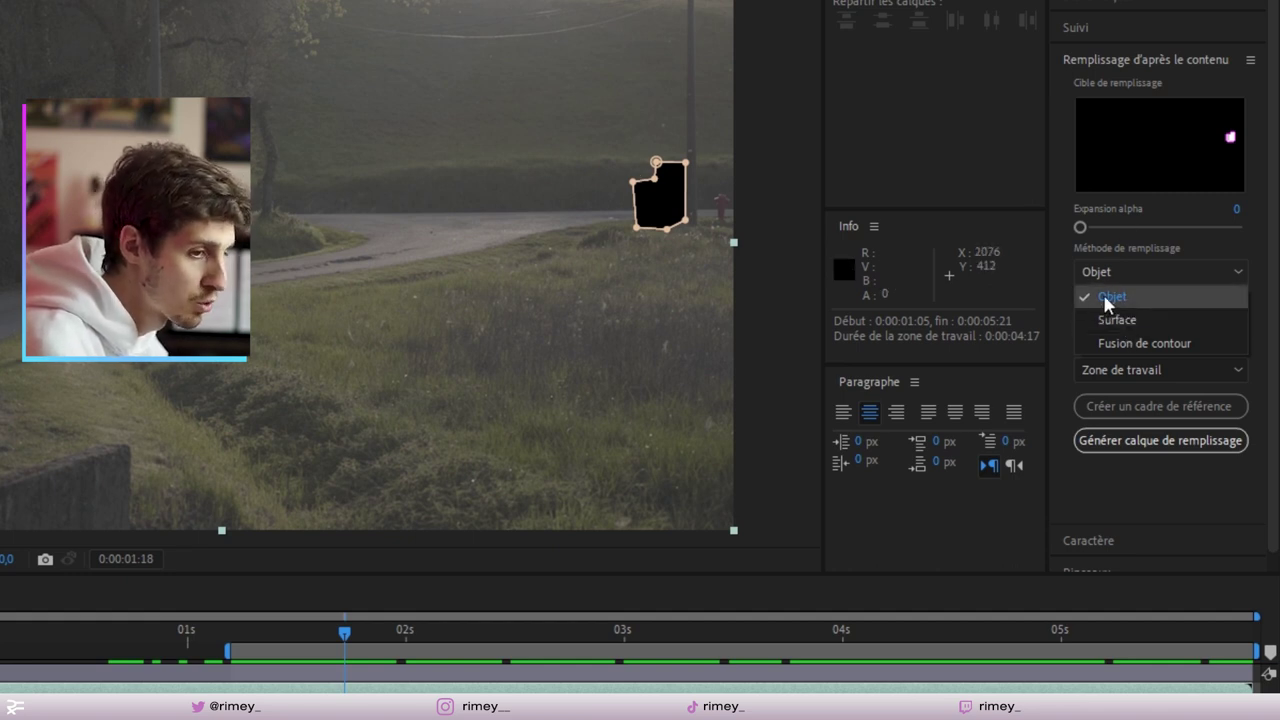
pyautogui.click(1110, 297)
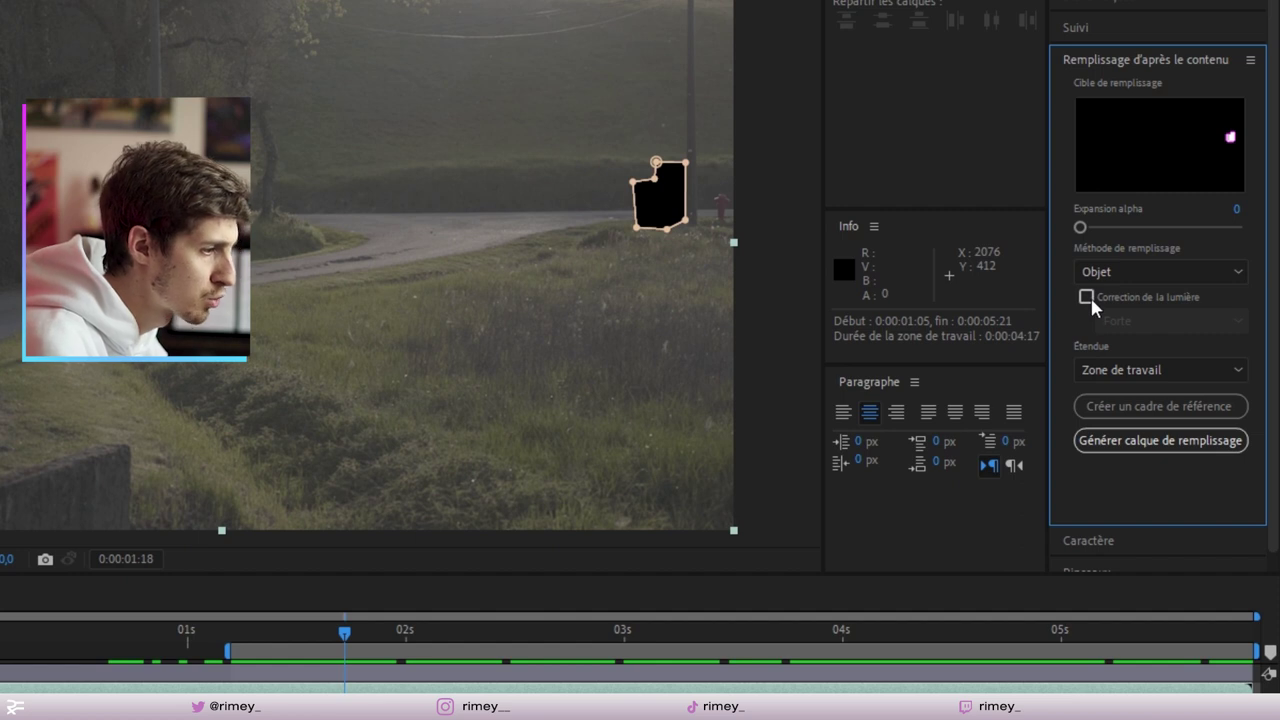
pyautogui.click(1134, 369)
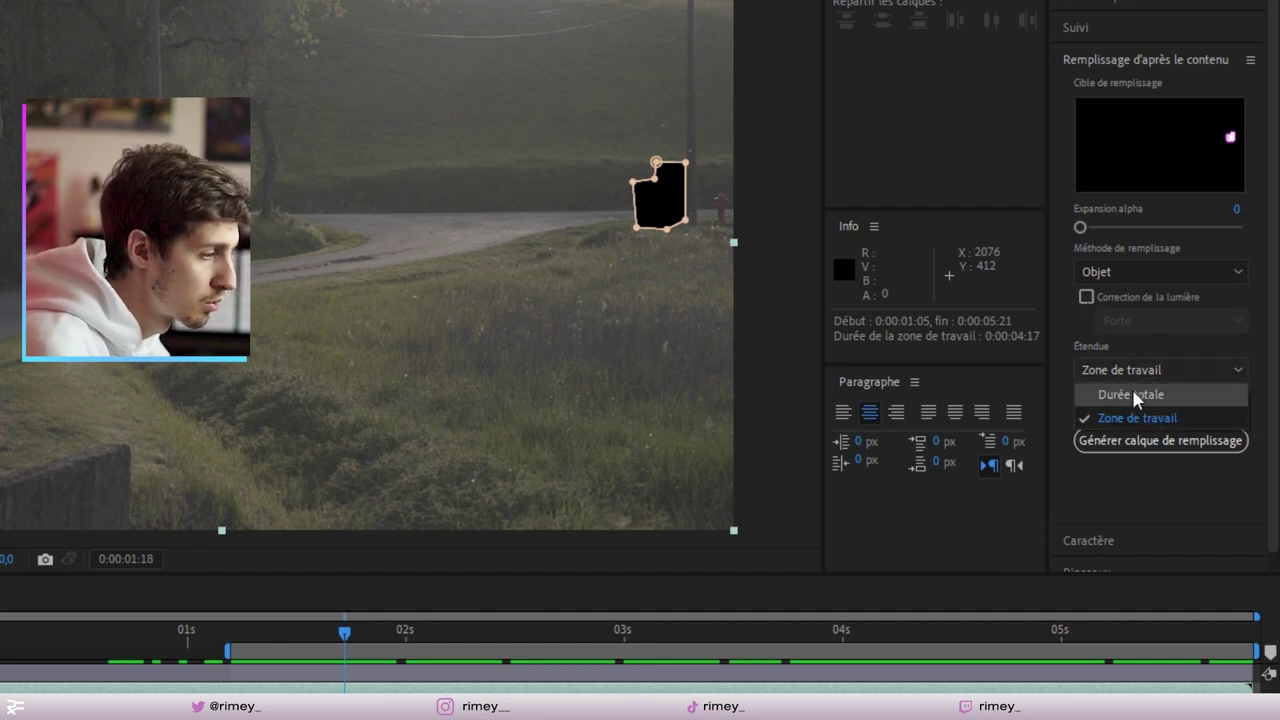
pyautogui.click(1134, 420)
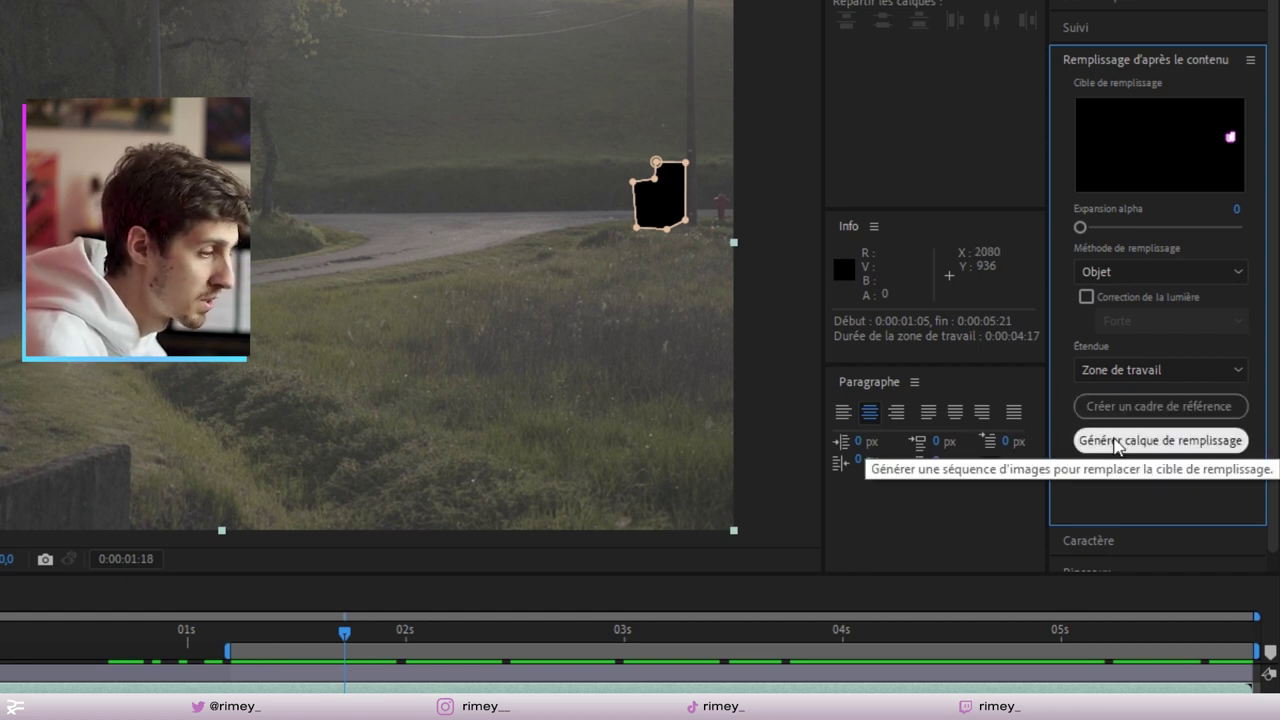
pyautogui.click(1117, 443)
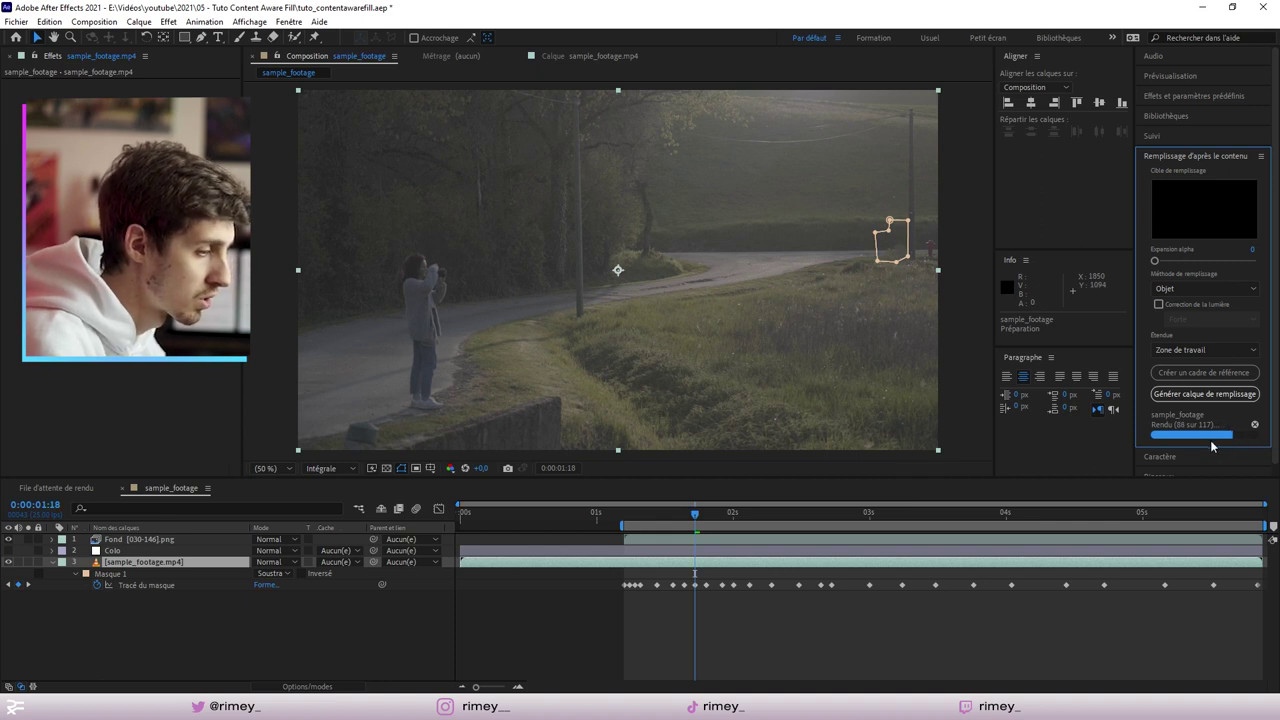
# Scrub through the clip and zoom around the pole and hydrant to inspect the fill
pyautogui.click(986, 603)
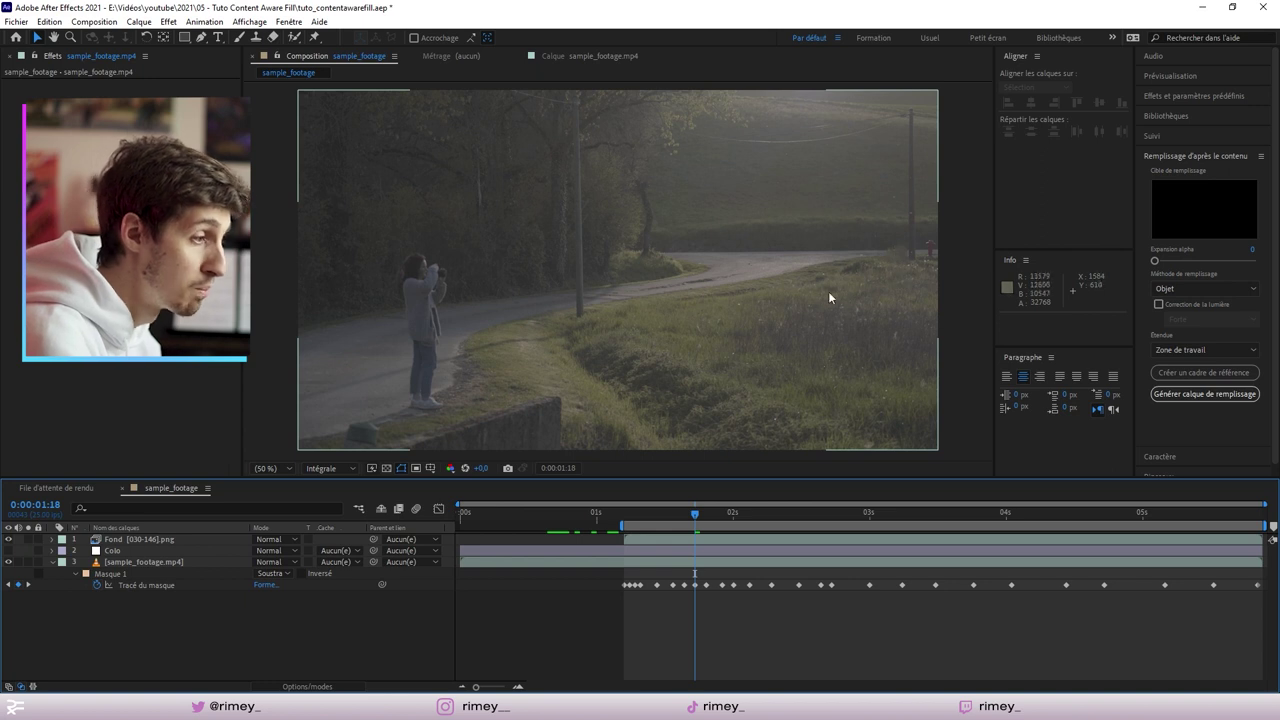
pyautogui.moveTo(691, 514)
pyautogui.mouseDown()
pyautogui.moveTo(789, 528)
pyautogui.moveTo(729, 538)
pyautogui.mouseUp()
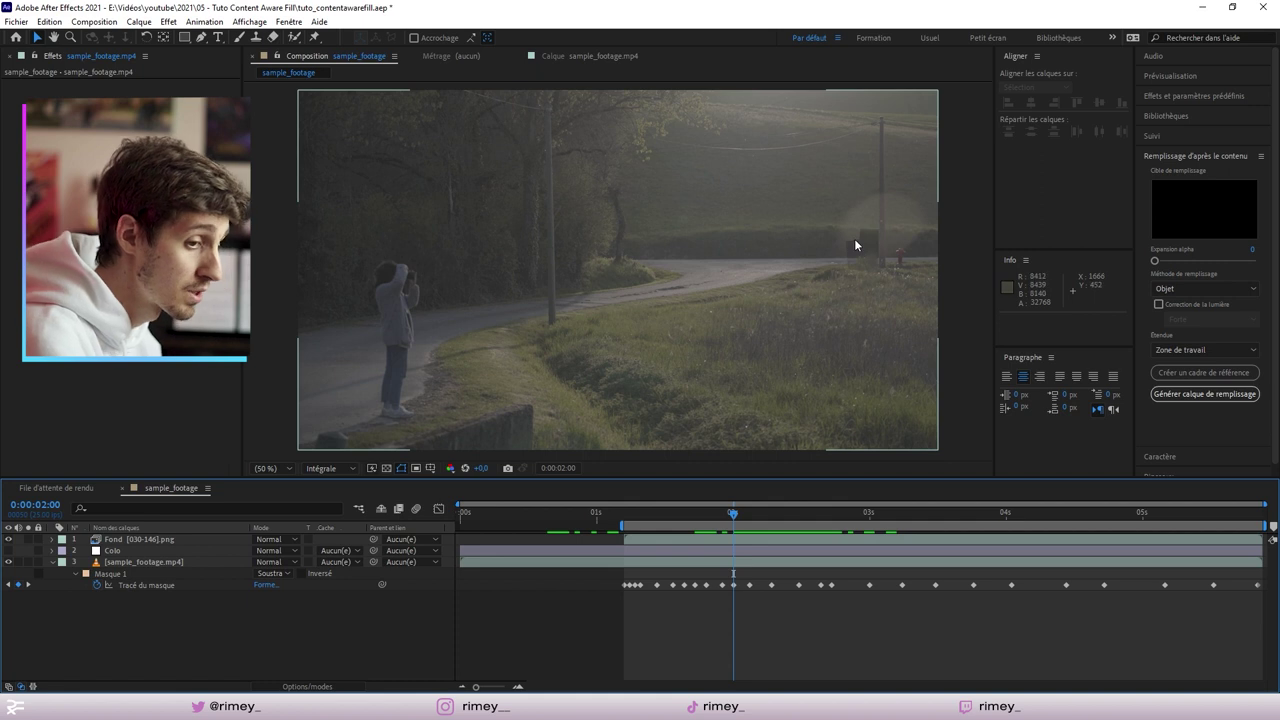
pyautogui.moveTo(733, 513); pyautogui.dragTo(1087, 532)
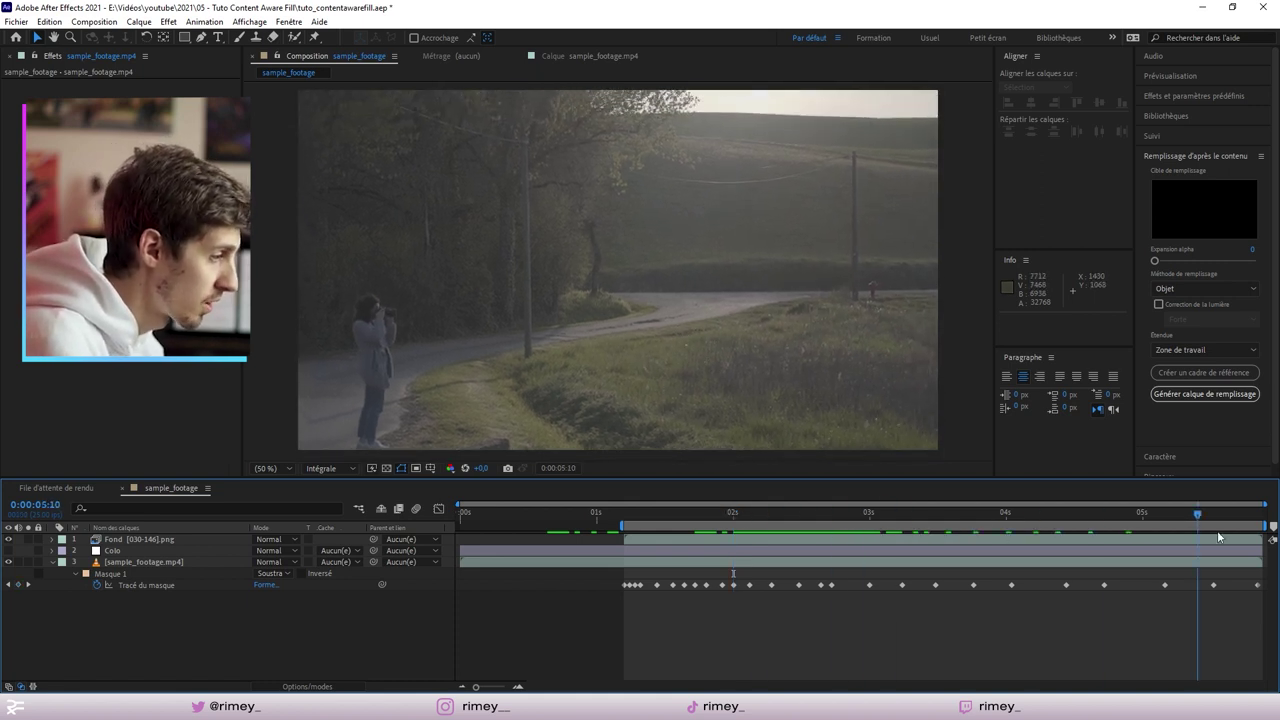
pyautogui.moveTo(1087, 532); pyautogui.dragTo(995, 525)
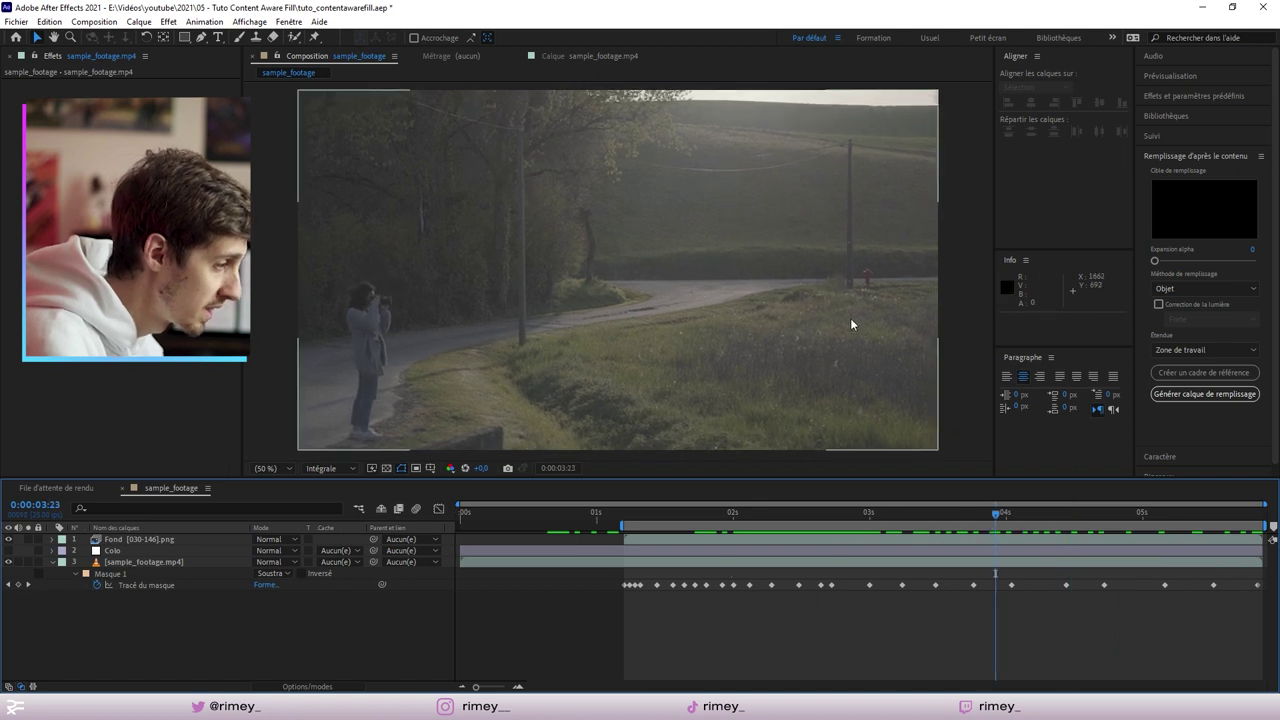
pyautogui.scroll(2, 845, 310)
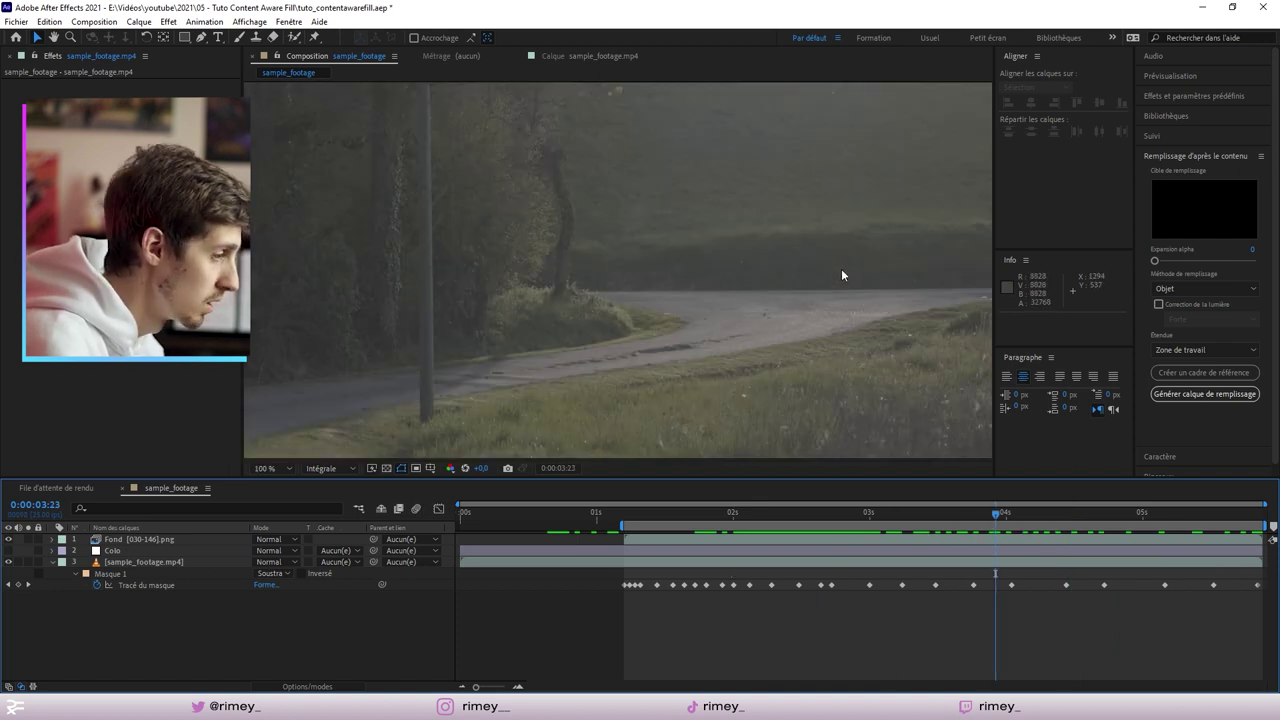
pyautogui.moveTo(845, 310); pyautogui.dragTo(480, 300)
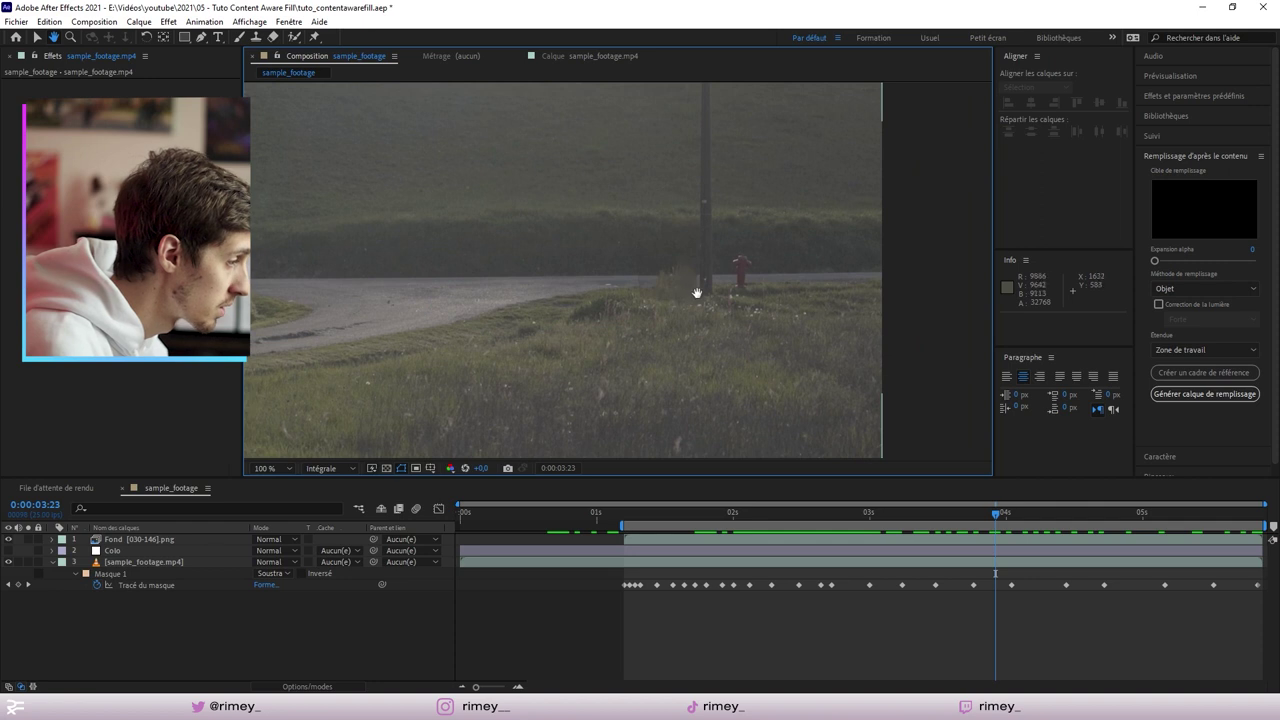
pyautogui.click(265, 468)
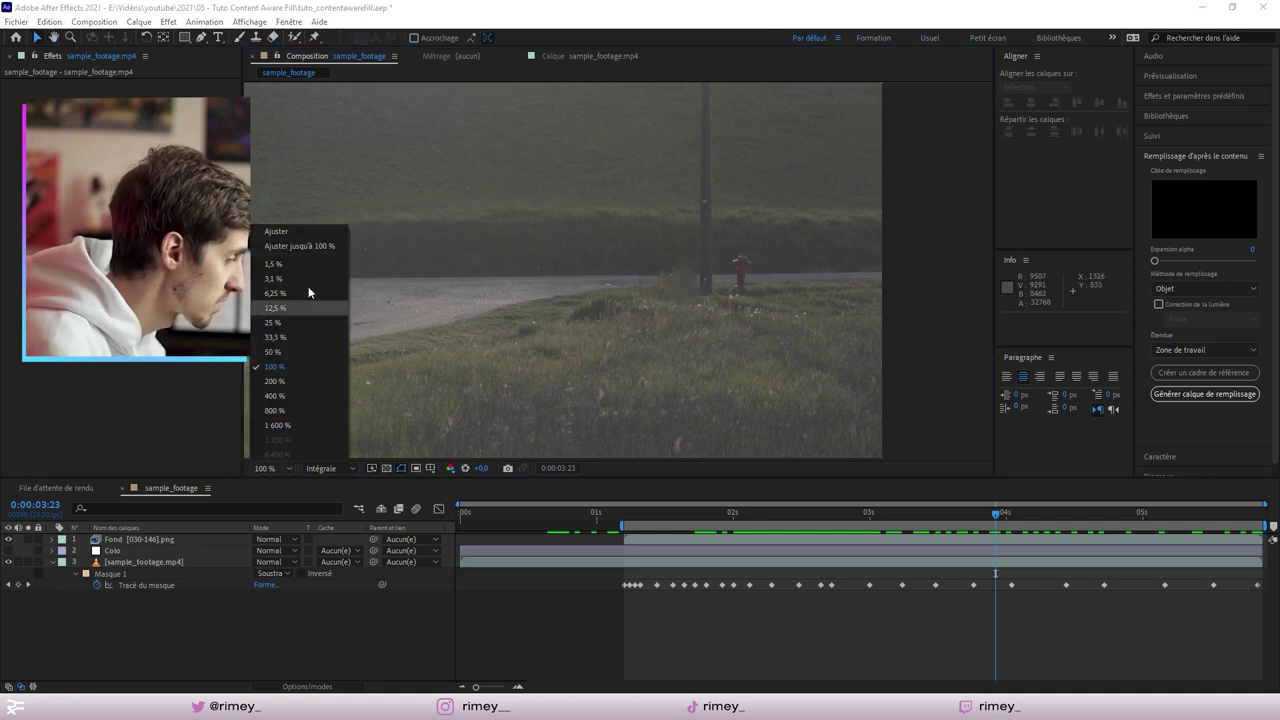
pyautogui.click(288, 229)
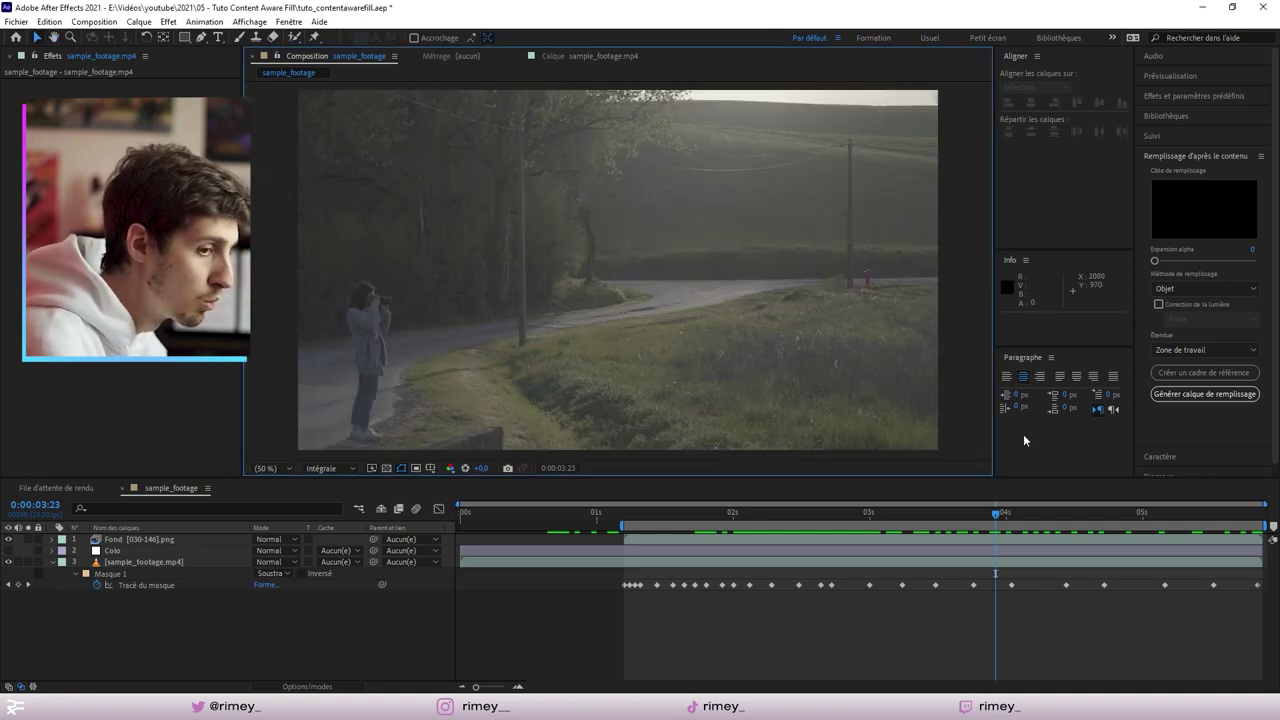
pyautogui.moveTo(646, 516); pyautogui.dragTo(1251, 556)
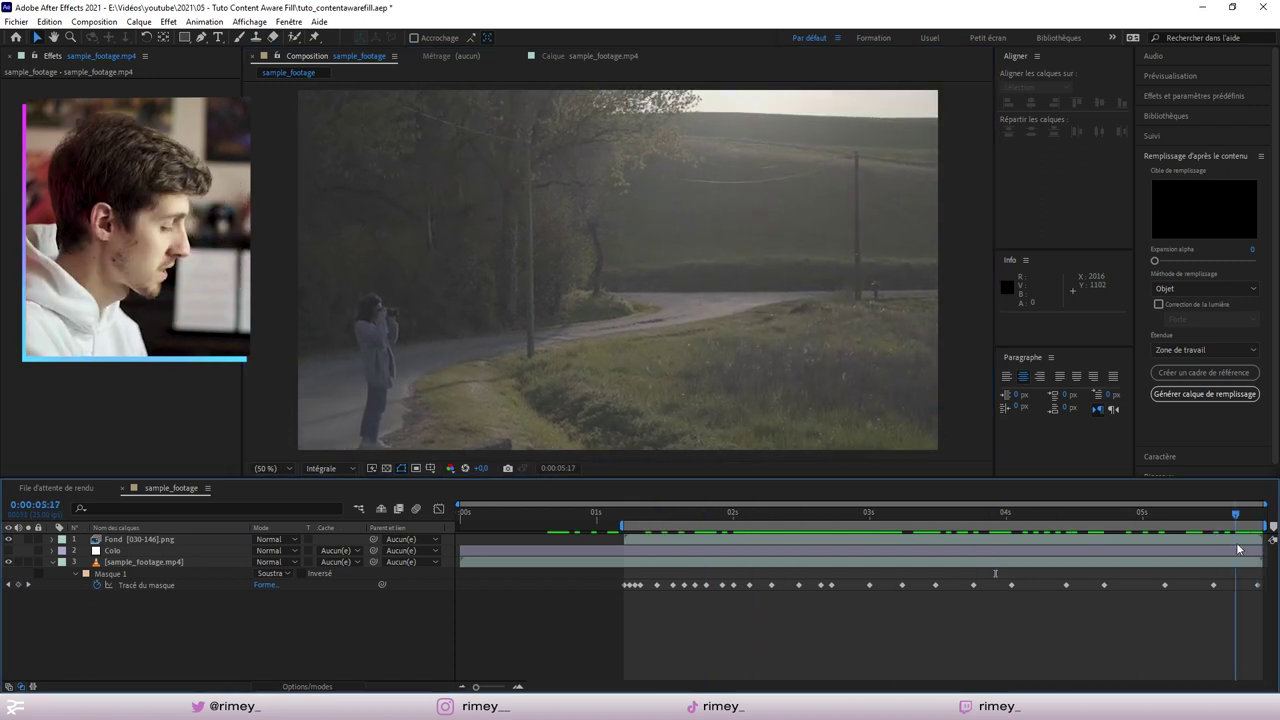
pyautogui.moveTo(1251, 556); pyautogui.dragTo(753, 547)
# Solo the Fond [030-146].png layer to inspect the patch, then turn solo off
pyautogui.click(752, 539)
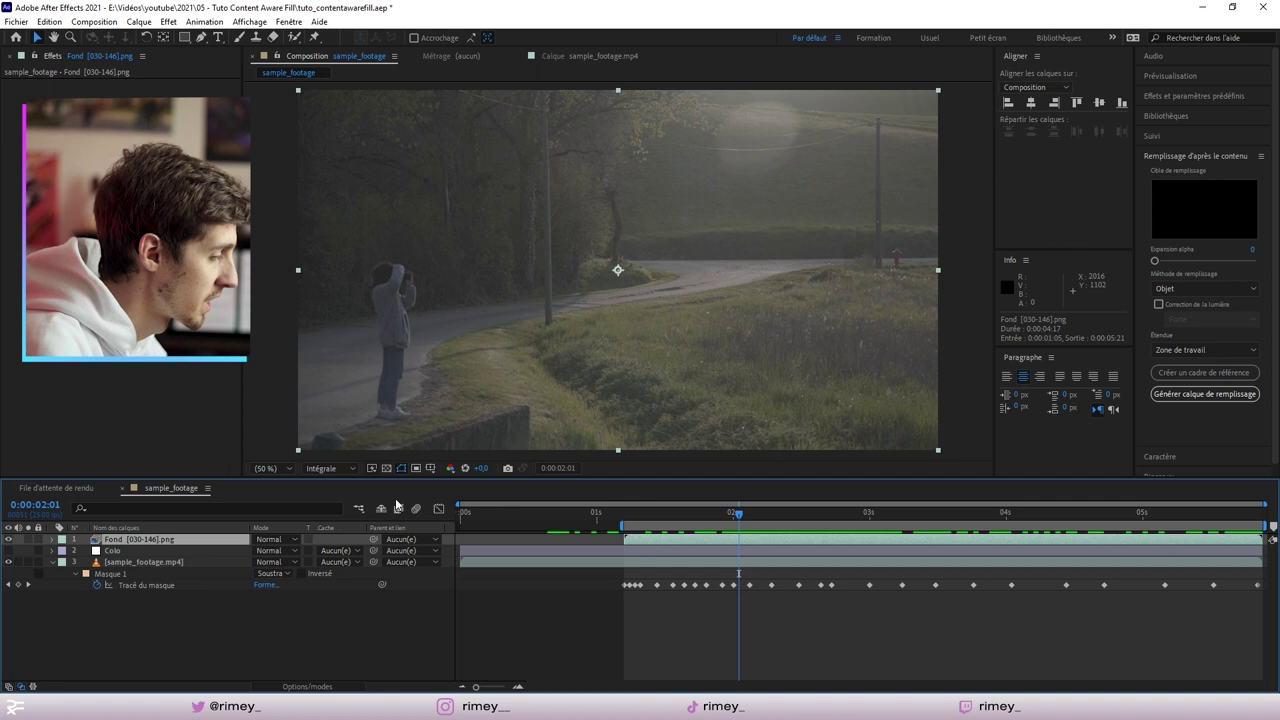
pyautogui.click(27, 539)
pyautogui.moveTo(738, 513); pyautogui.dragTo(1224, 515)
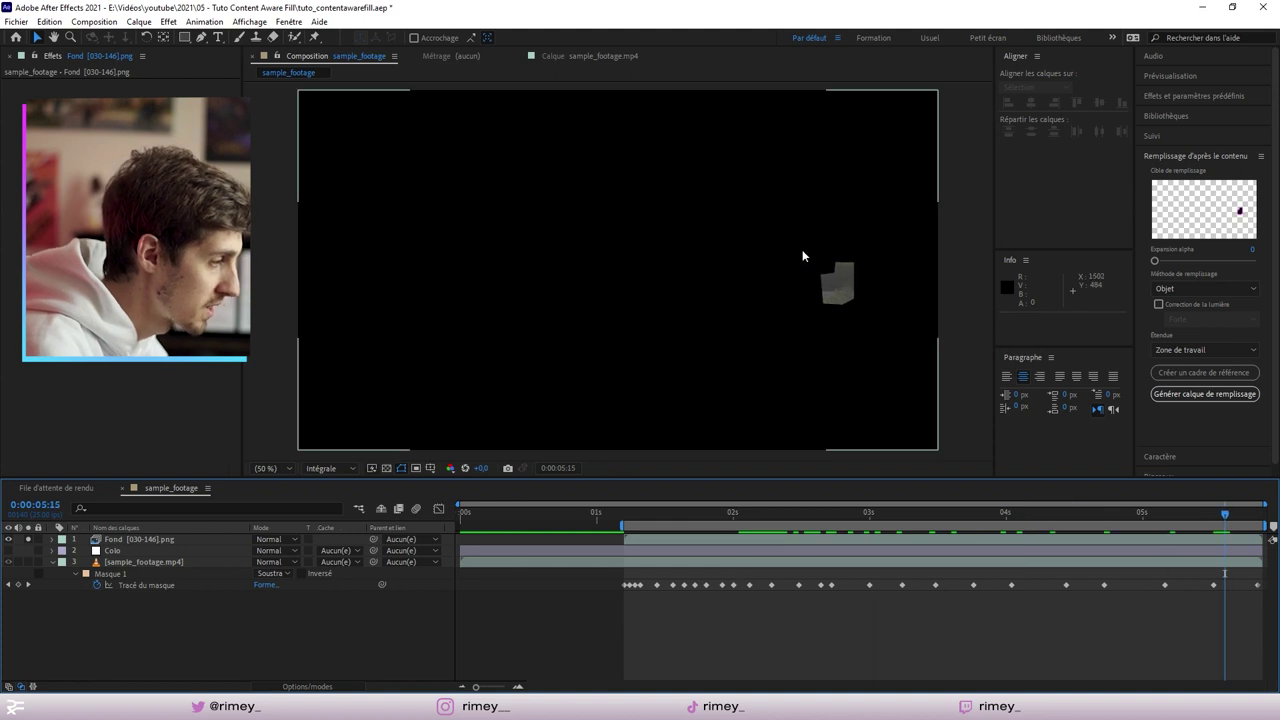
pyautogui.moveTo(1030, 513); pyautogui.dragTo(706, 513)
pyautogui.click(140, 539)
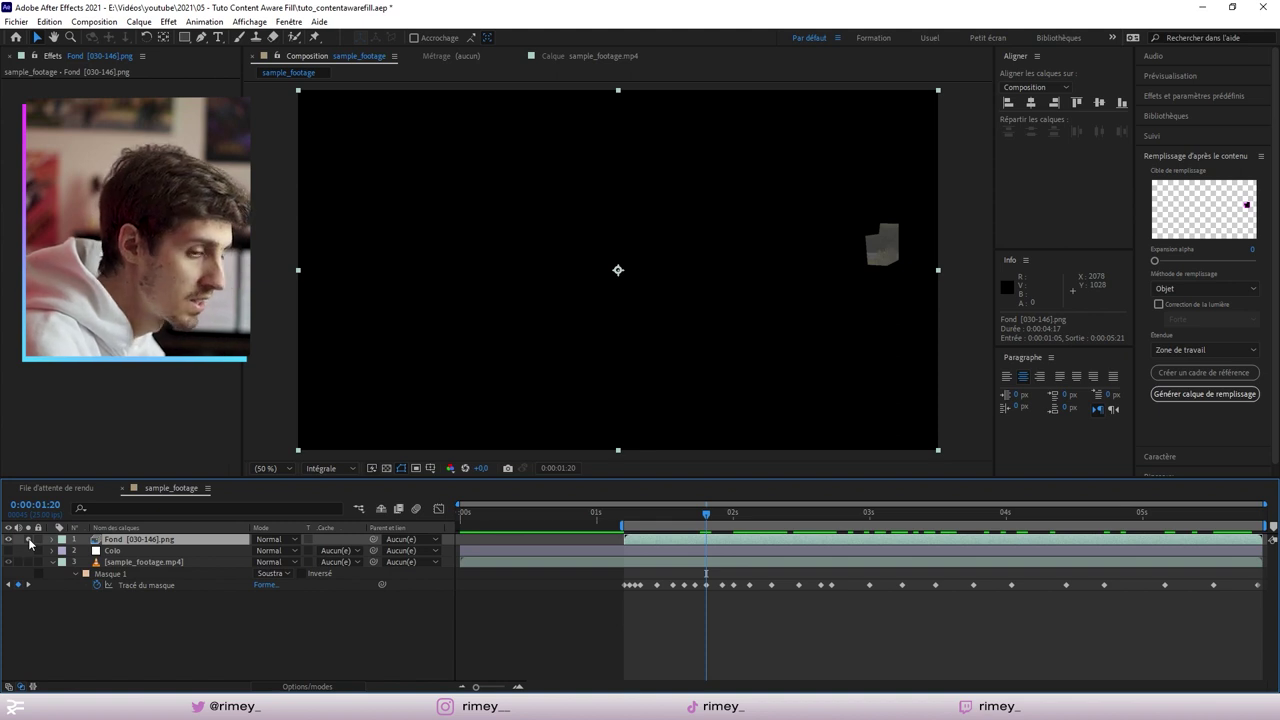
pyautogui.click(29, 540)
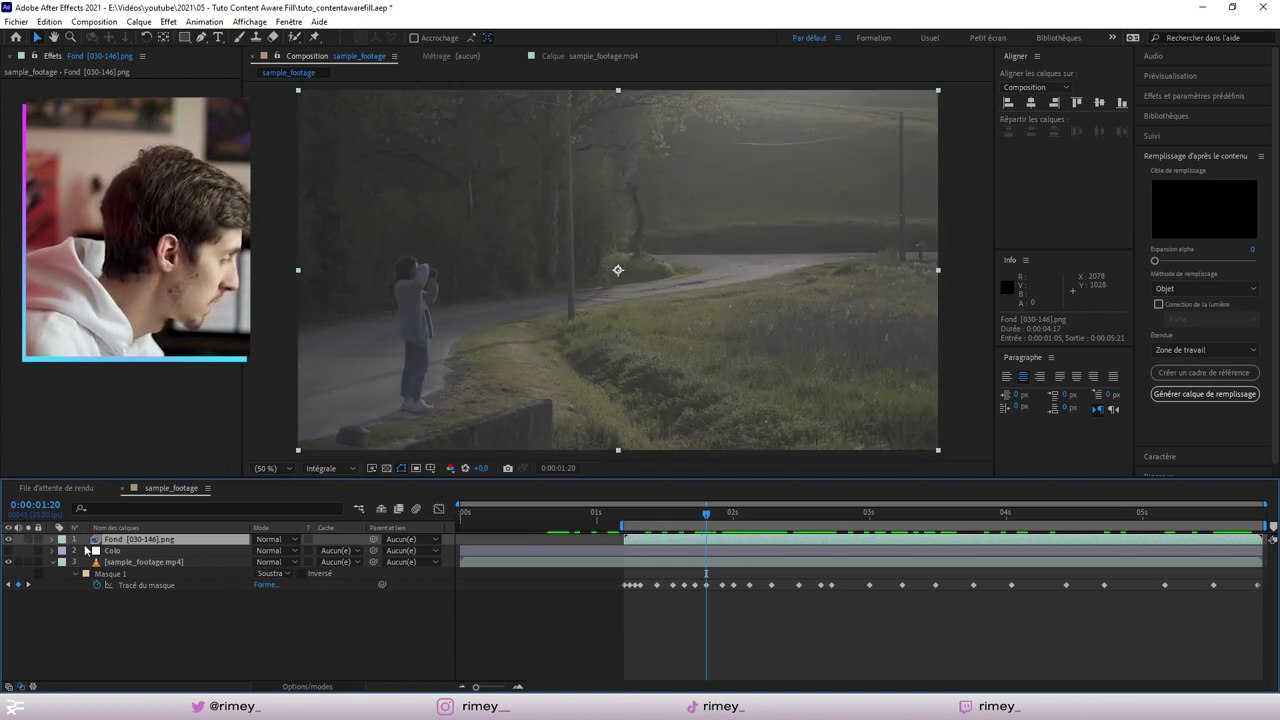
pyautogui.click(134, 563)
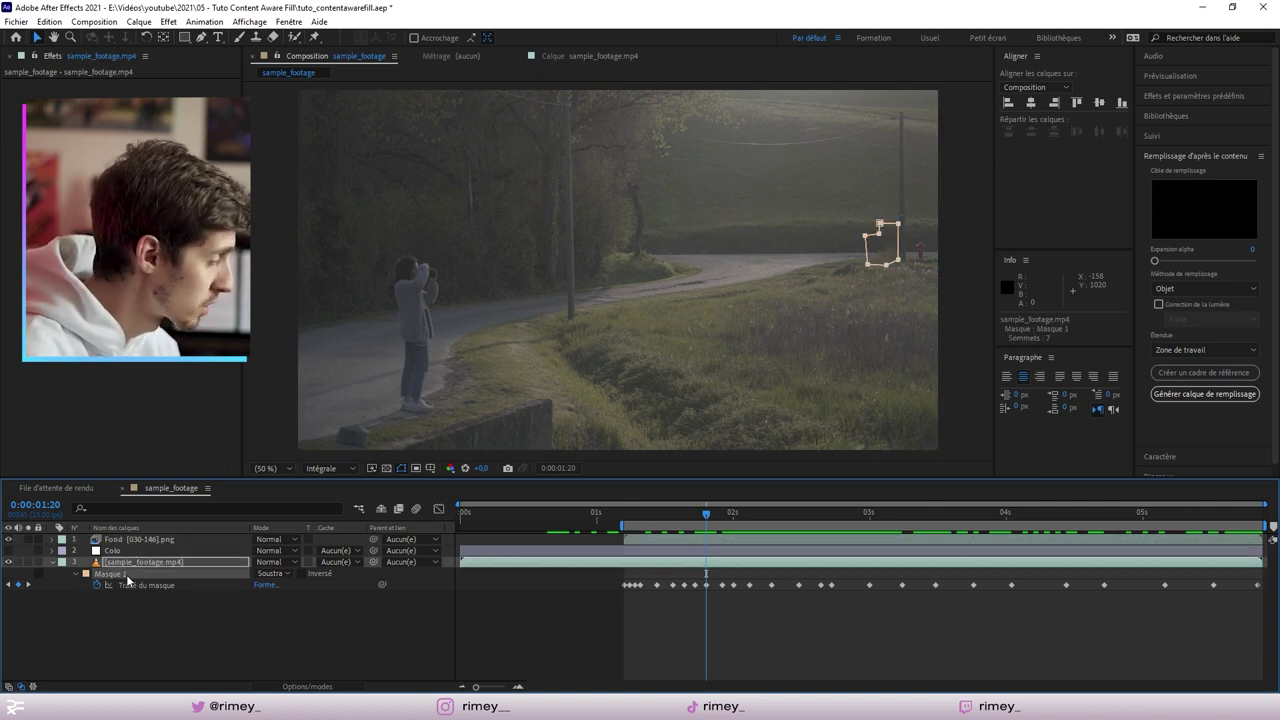
pyautogui.click(140, 540)
pyautogui.moveTo(140, 540); pyautogui.dragTo(200, 557)
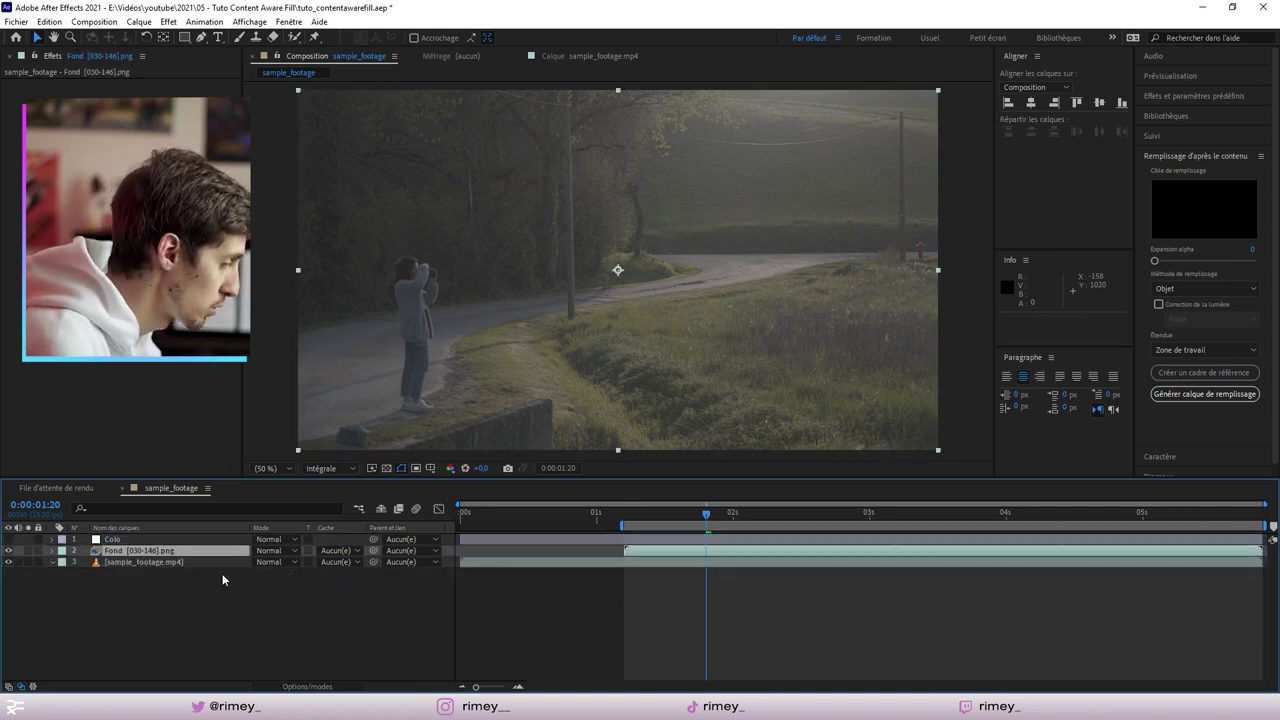
pyautogui.click(222, 580)
pyautogui.moveTo(700, 512); pyautogui.dragTo(1262, 505)
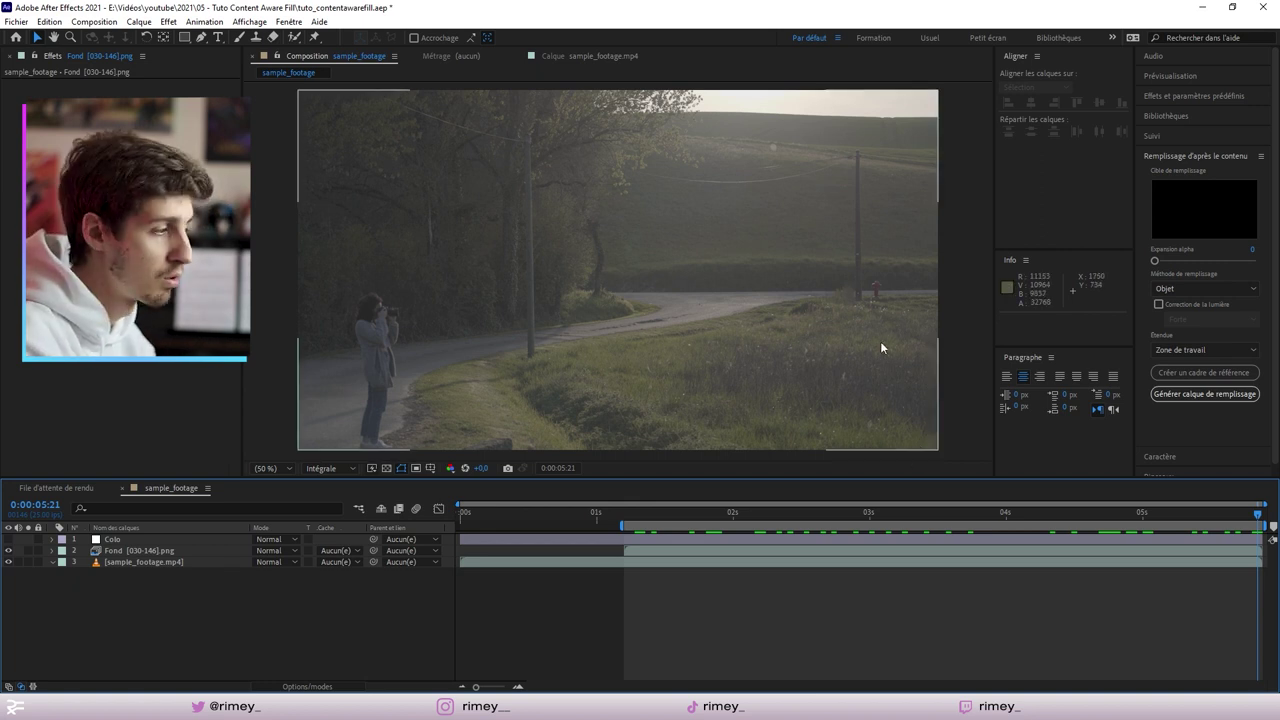
pyautogui.press('.')
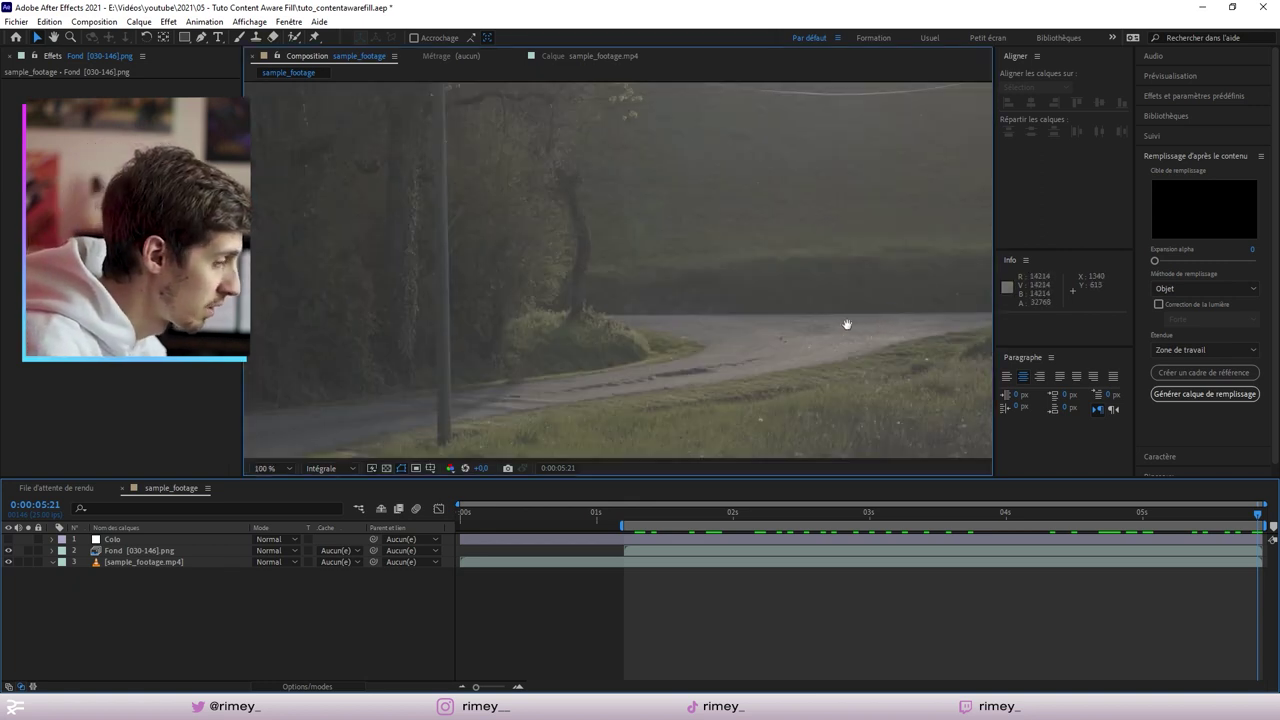
pyautogui.press('.')
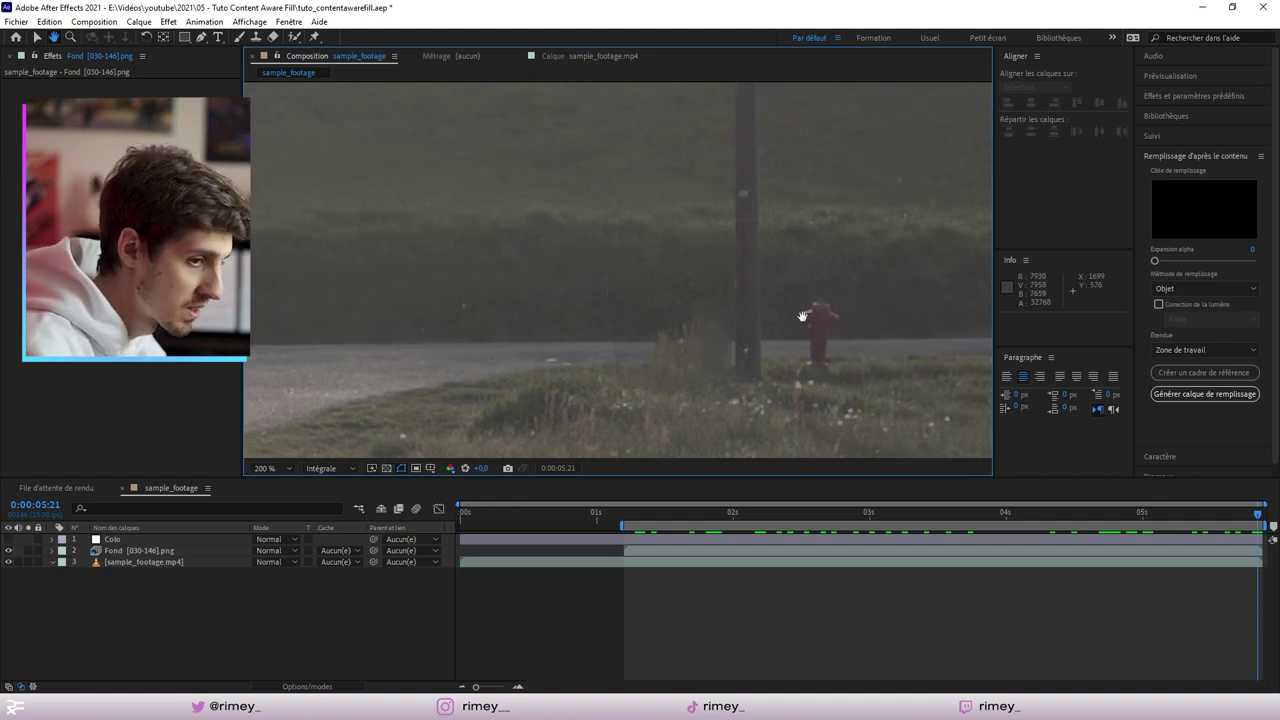
pyautogui.moveTo(699, 322); pyautogui.dragTo(566, 287)
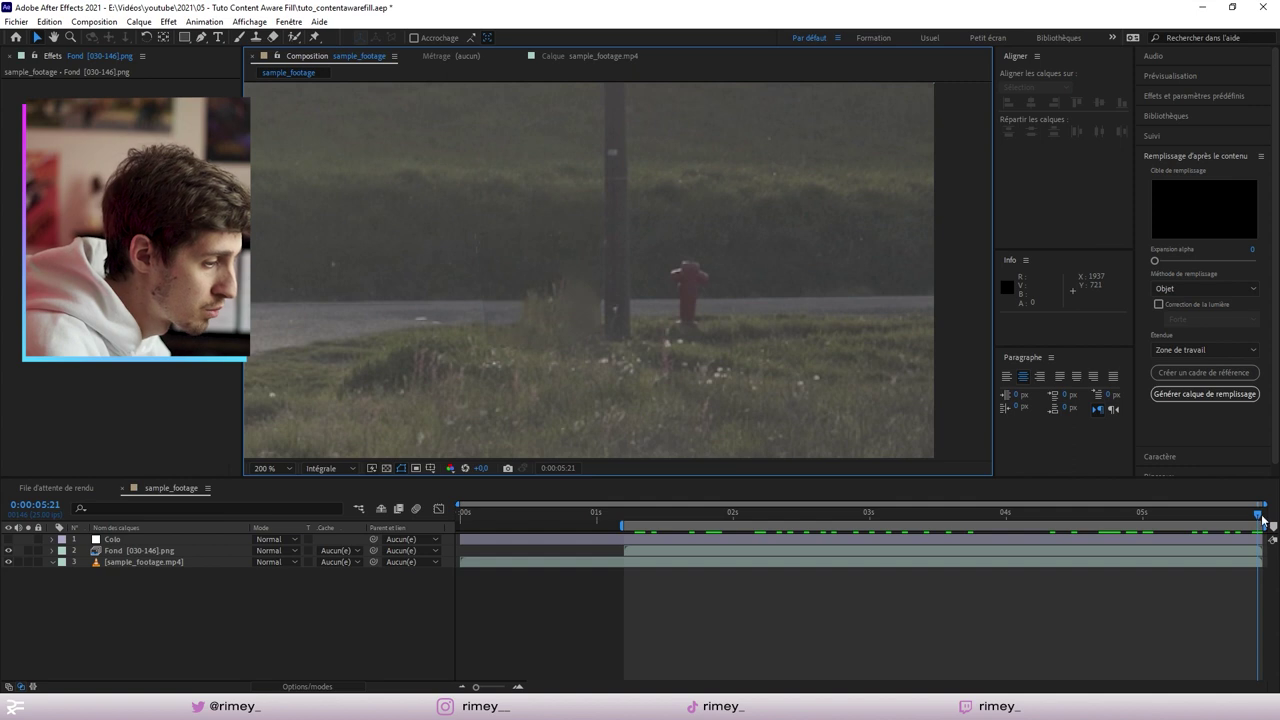
pyautogui.press(',')
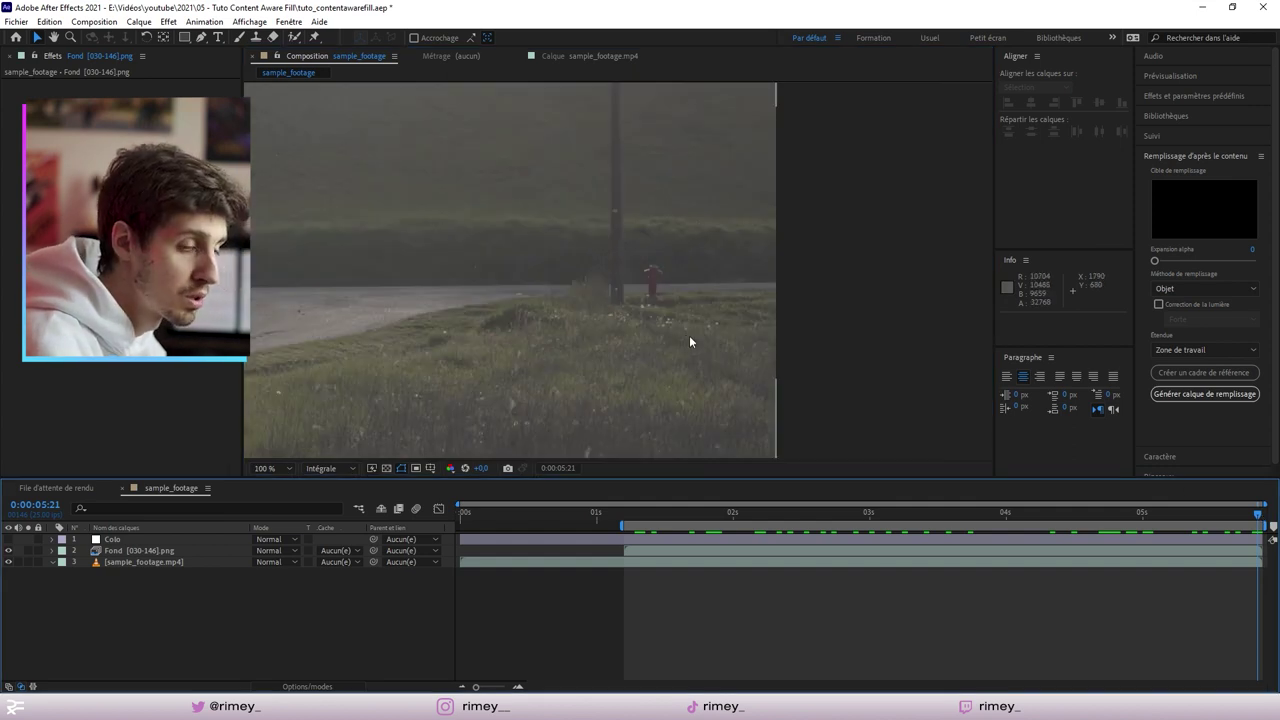
pyautogui.press('g')
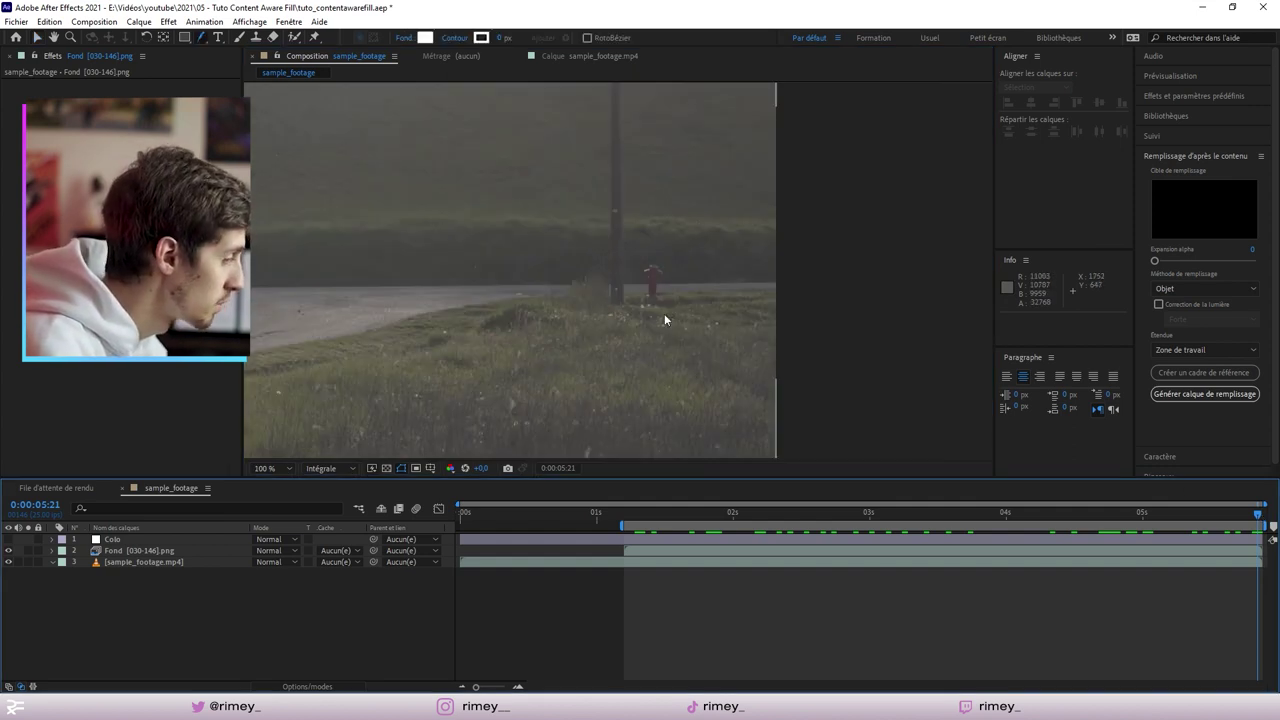
pyautogui.press('v')
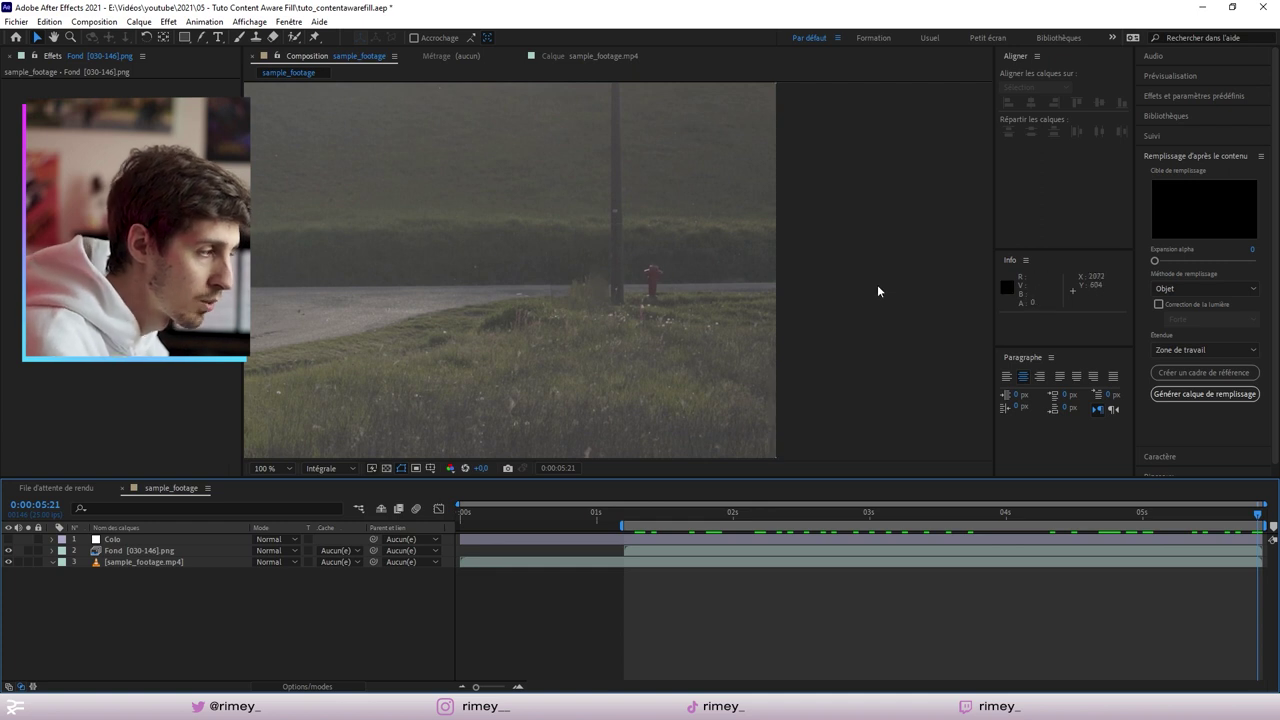
pyautogui.moveTo(1258, 517); pyautogui.dragTo(1257, 516)
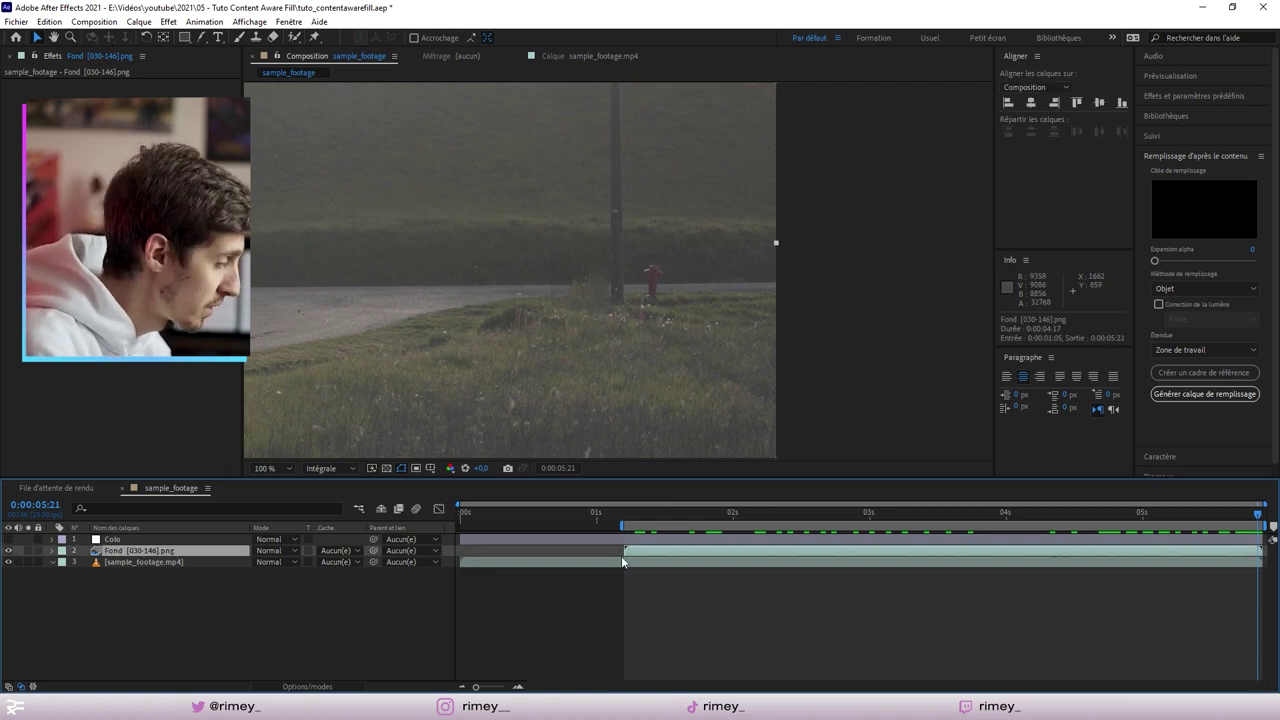
# Add a null layer, Nul 3, directly above sample_footage.mp4
pyautogui.click(623, 286)
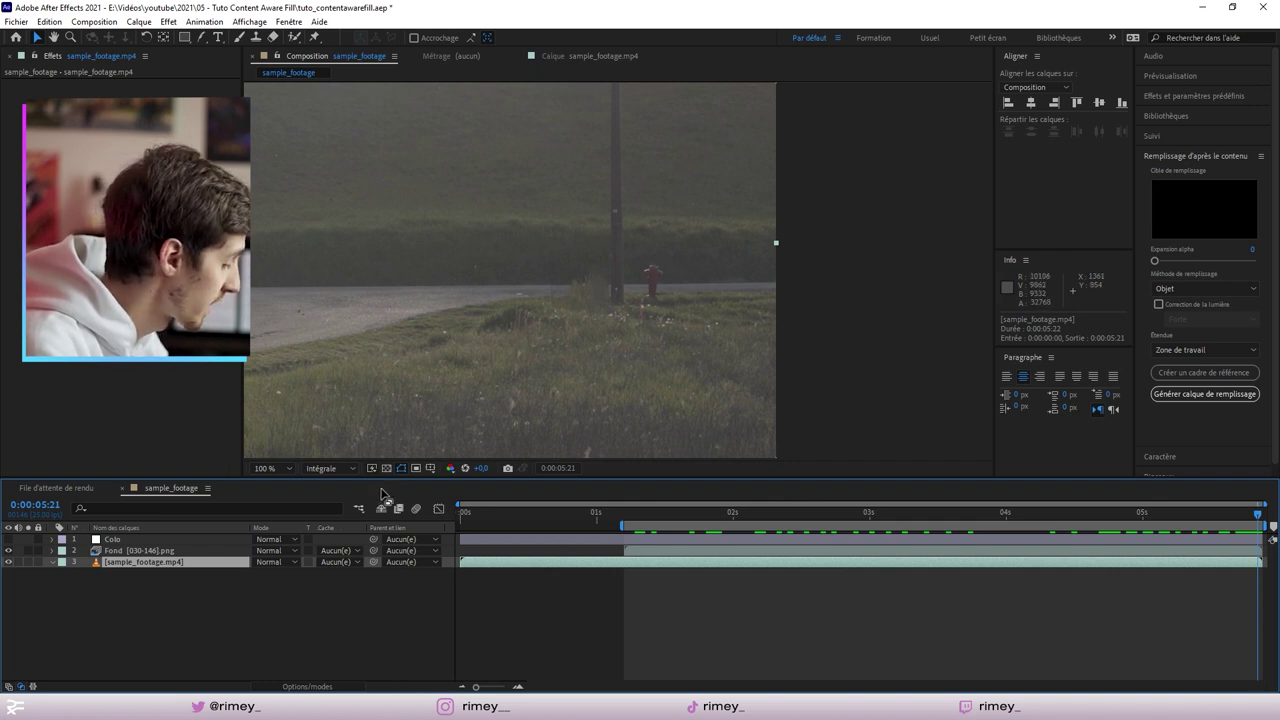
pyautogui.hotkey('ctrl', 'alt', 'shift', 'y')
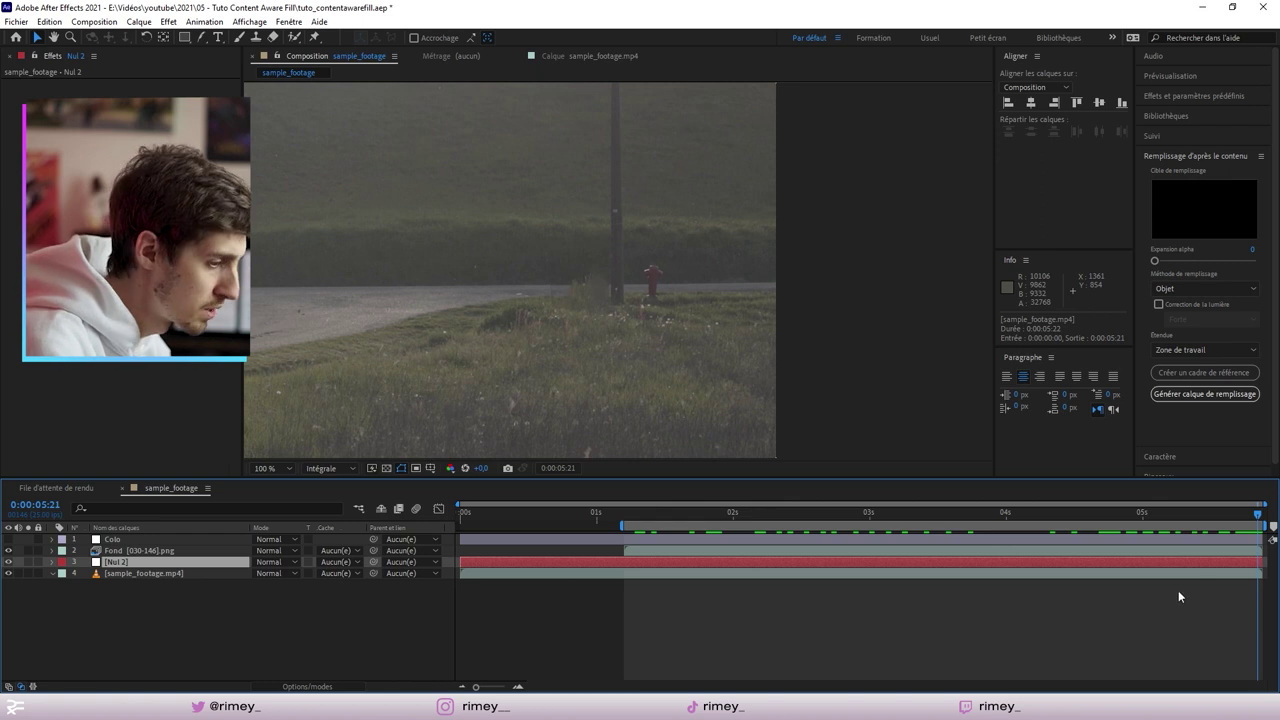
pyautogui.press('Delete')
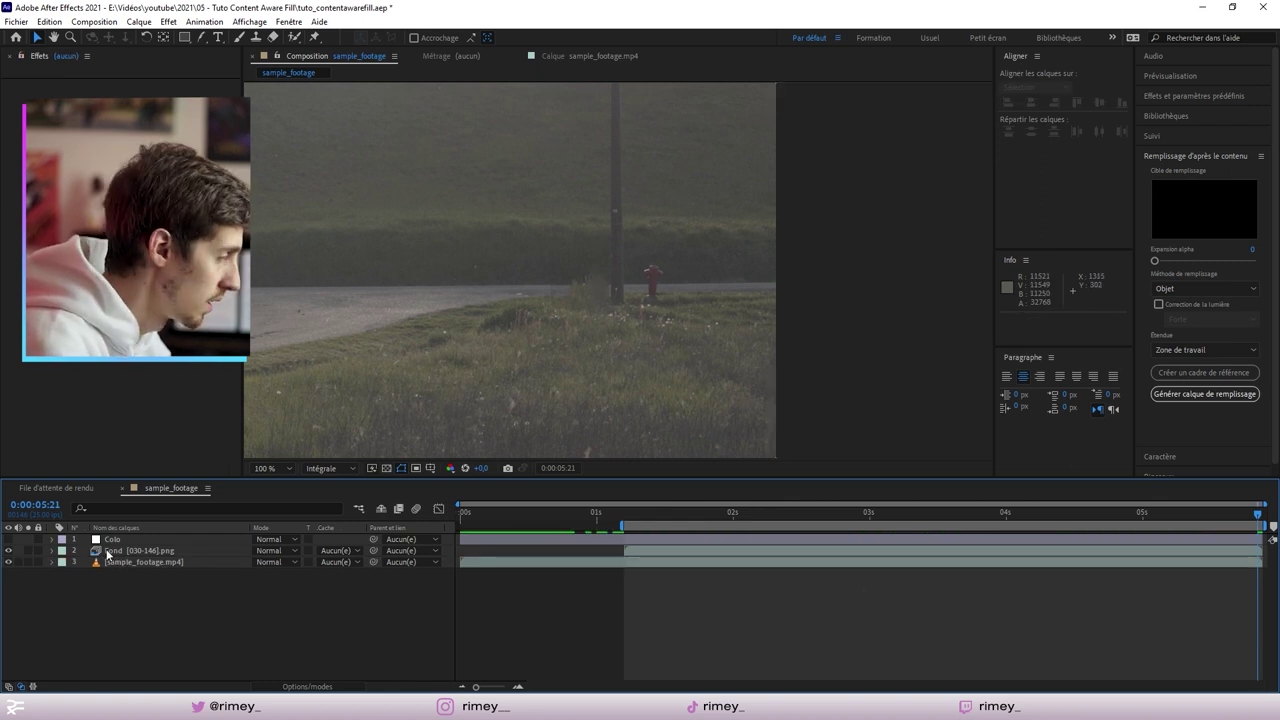
pyautogui.click(157, 563)
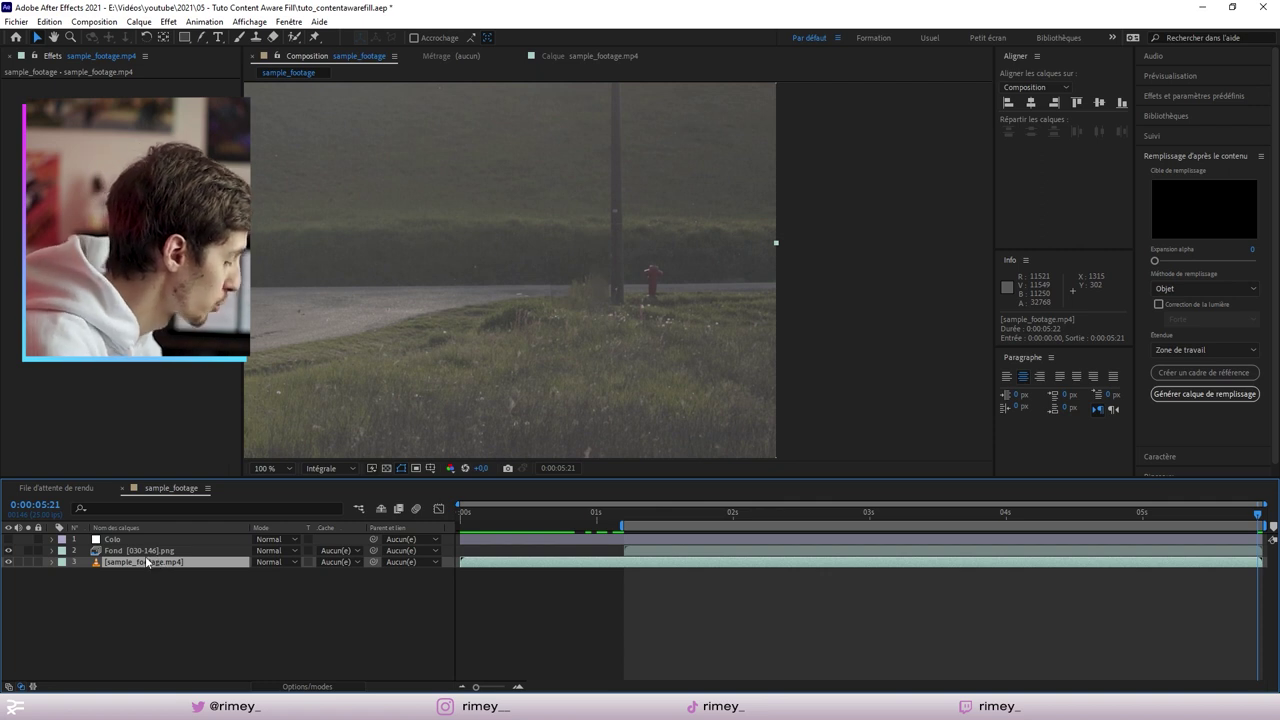
pyautogui.hotkey('ctrl', 'alt', 'shift', 'y')
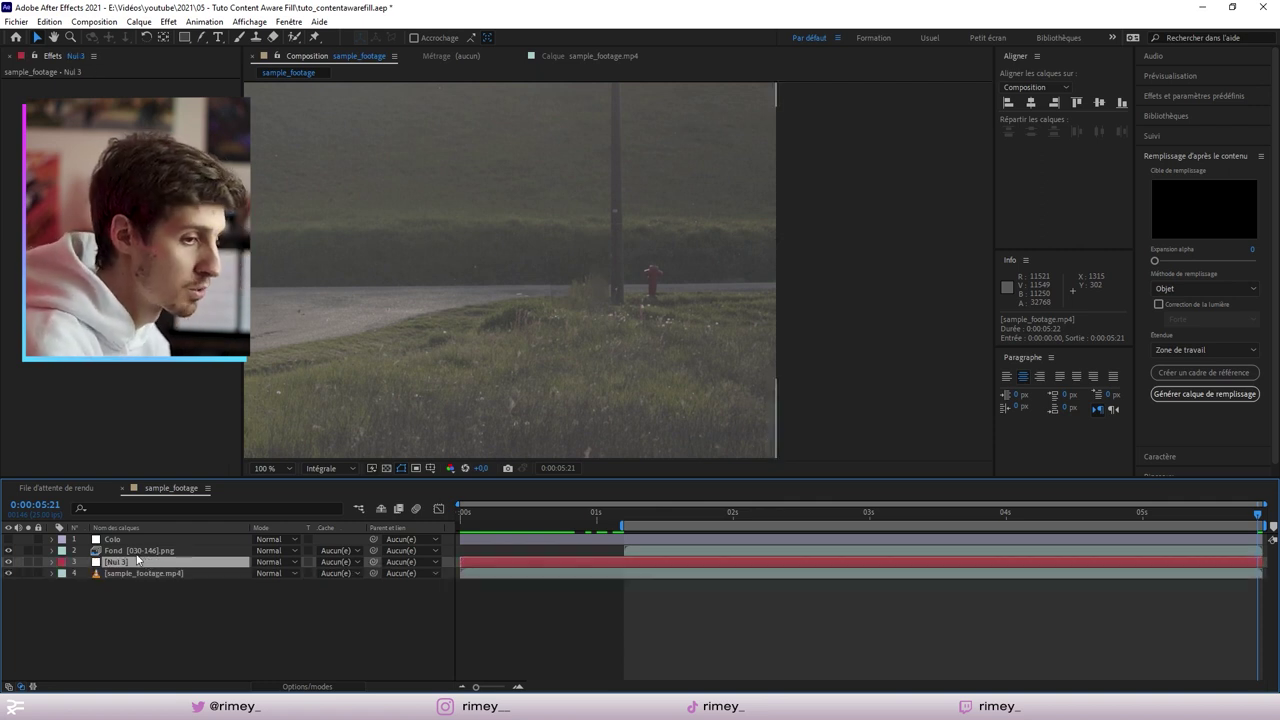
# Bring up the motion-tracking panel and reselect the footage layer
pyautogui.click(1163, 135)
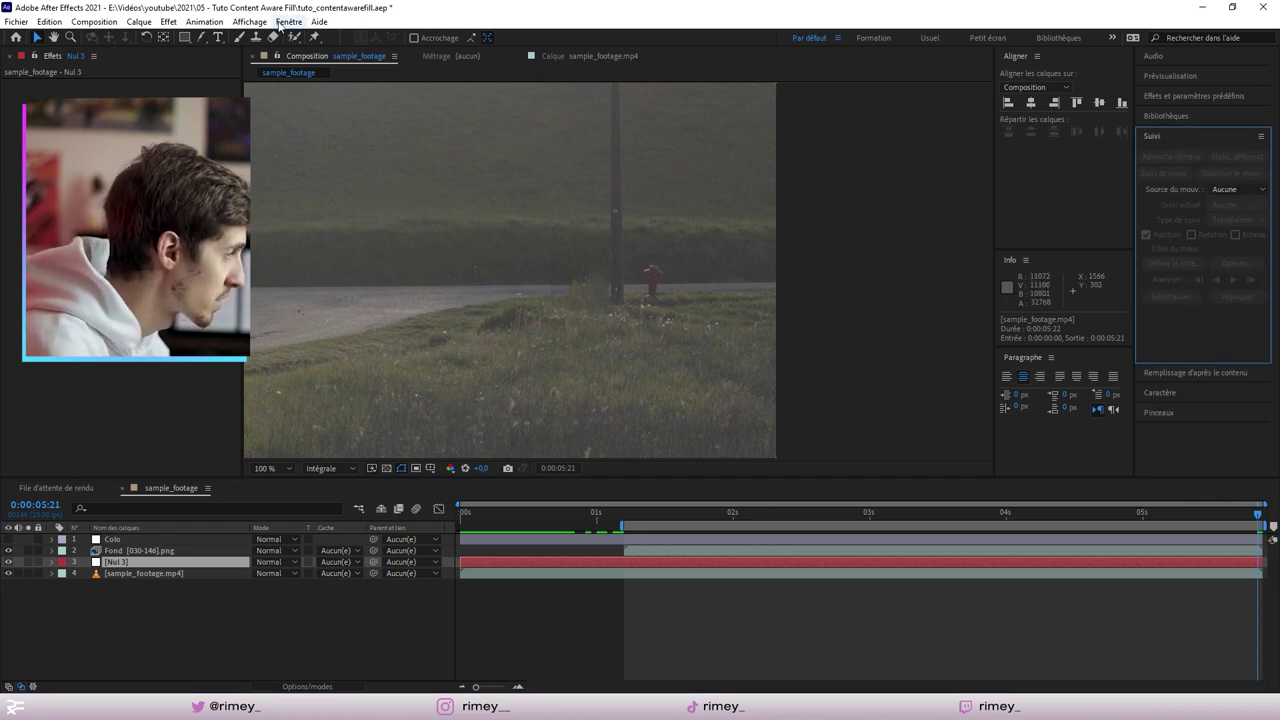
pyautogui.click(284, 23)
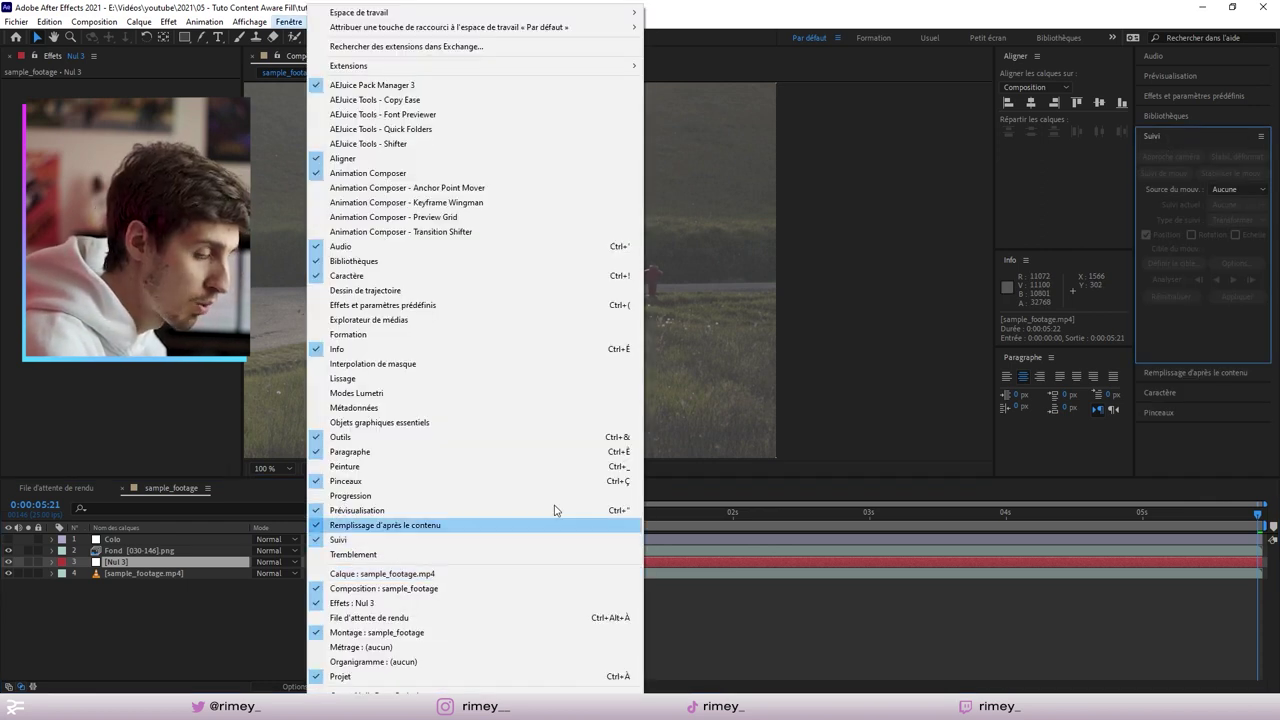
pyautogui.click(1220, 575)
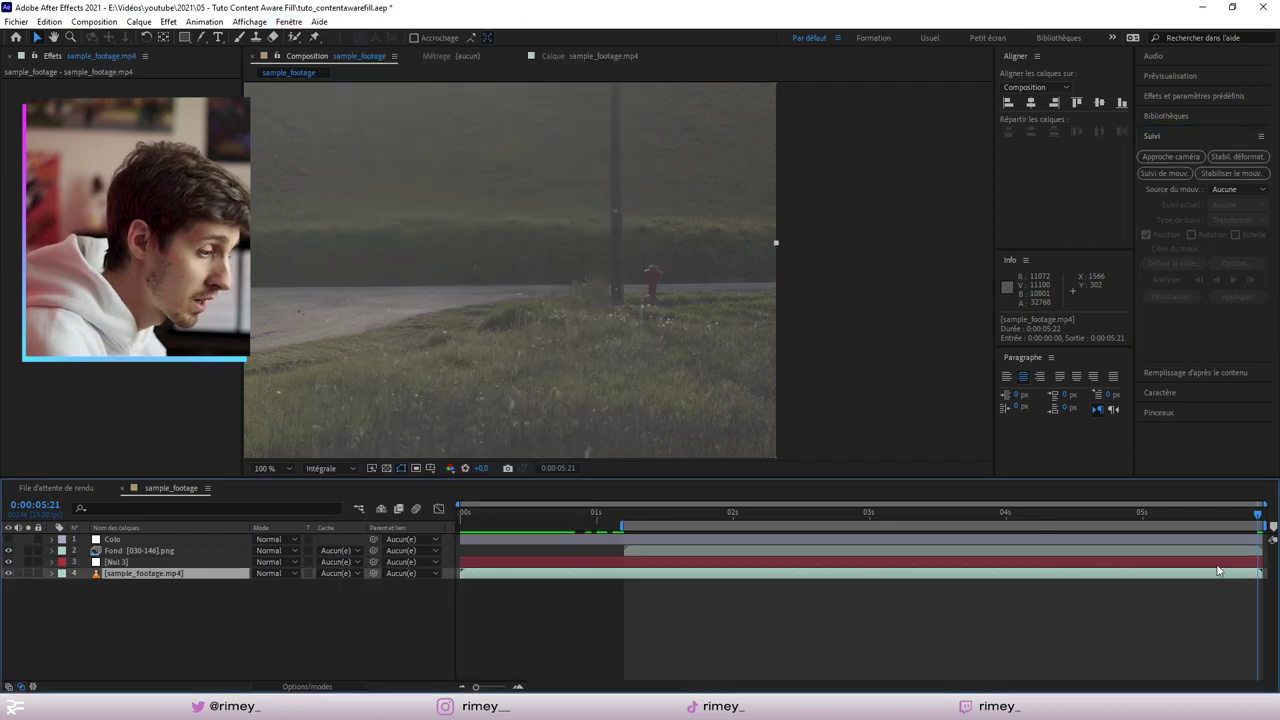
# Start a motion track on the footage with Nul 3 as its target layer
pyautogui.click(1166, 173)
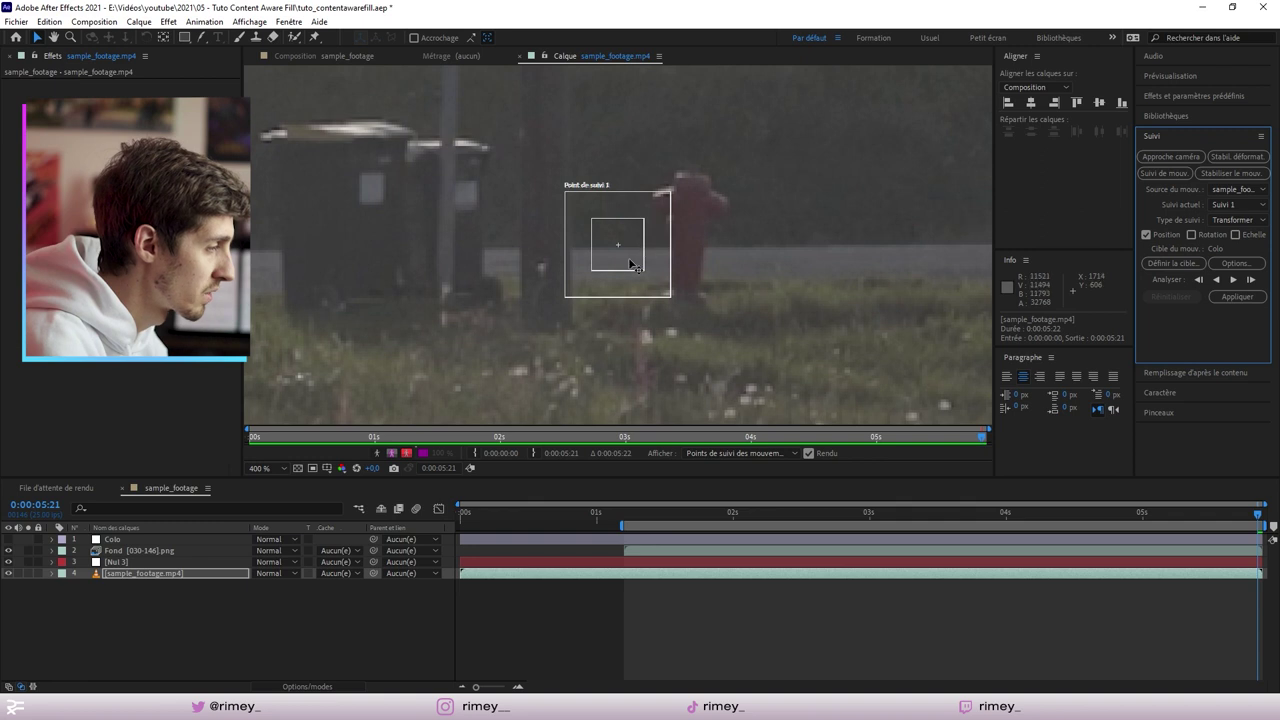
pyautogui.click(1164, 263)
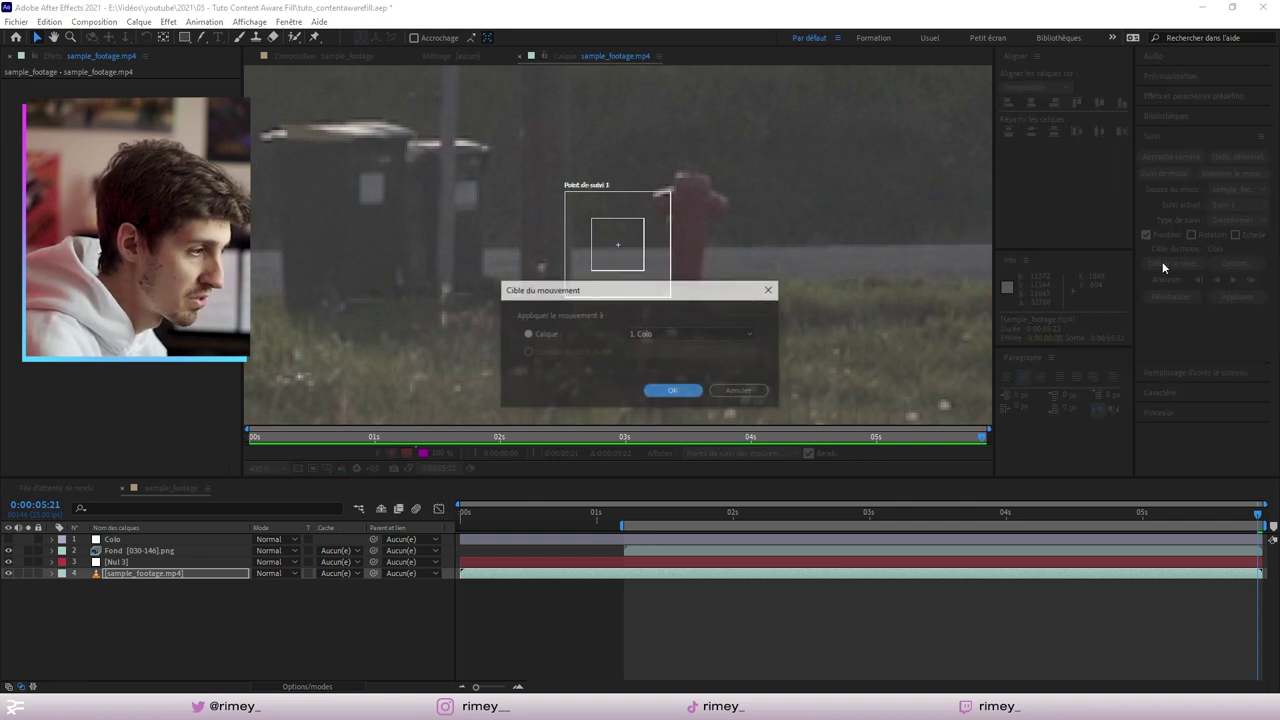
pyautogui.click(726, 333)
pyautogui.click(688, 376)
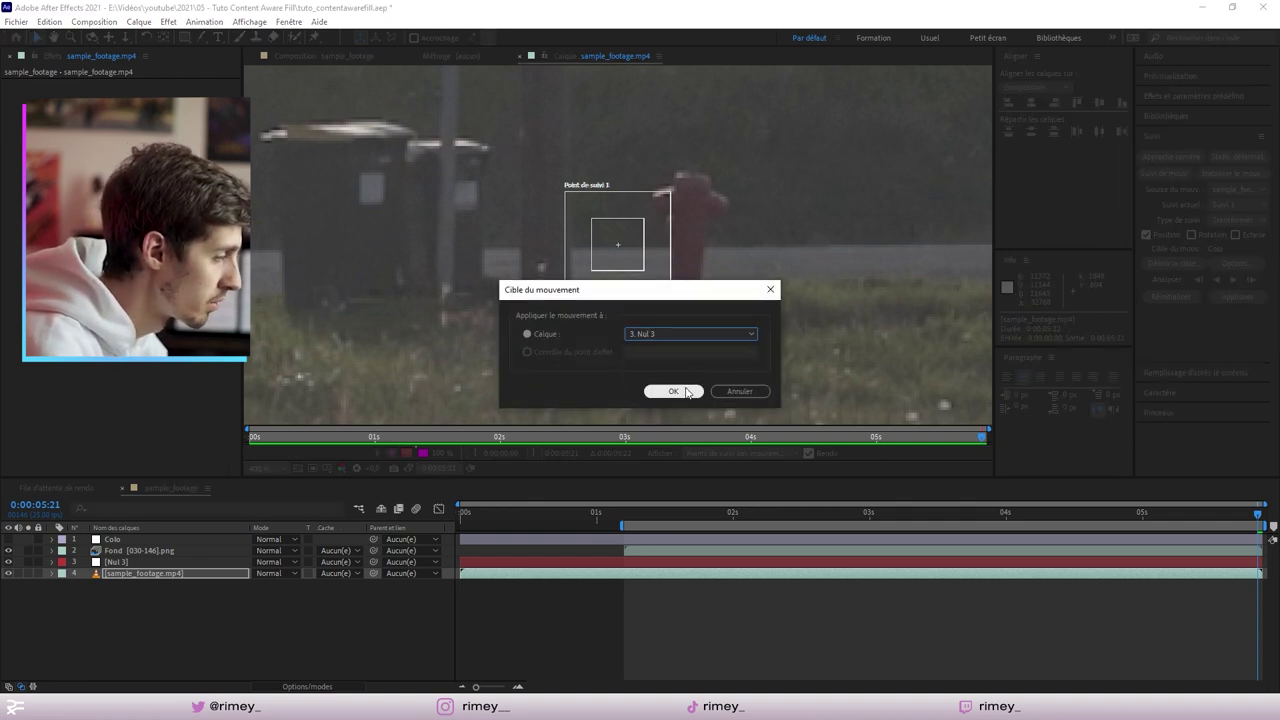
pyautogui.click(687, 391)
# Place Track Point 1 on the red hydrant and enlarge its feature and search boxes
pyautogui.moveTo(641, 265)
pyautogui.mouseDown()
pyautogui.moveTo(711, 252)
pyautogui.moveTo(803, 319)
pyautogui.mouseUp()
pyautogui.moveTo(713, 257); pyautogui.dragTo(735, 305)
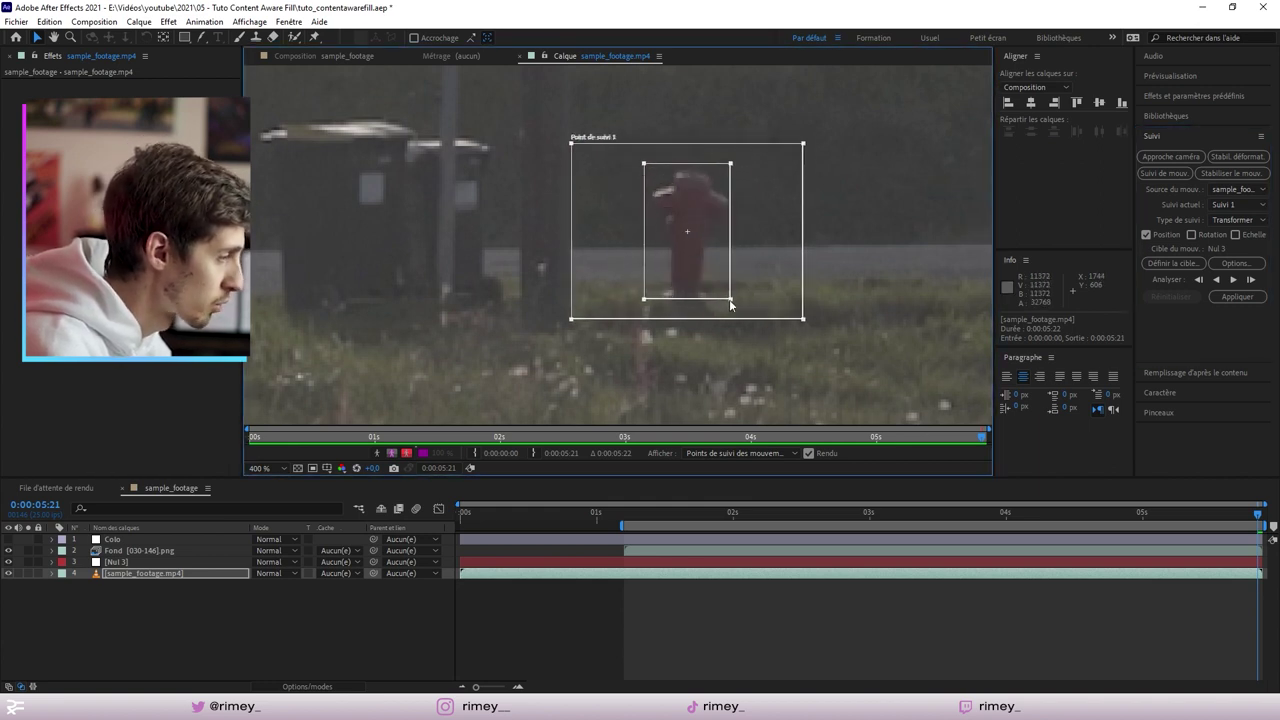
pyautogui.click(689, 236)
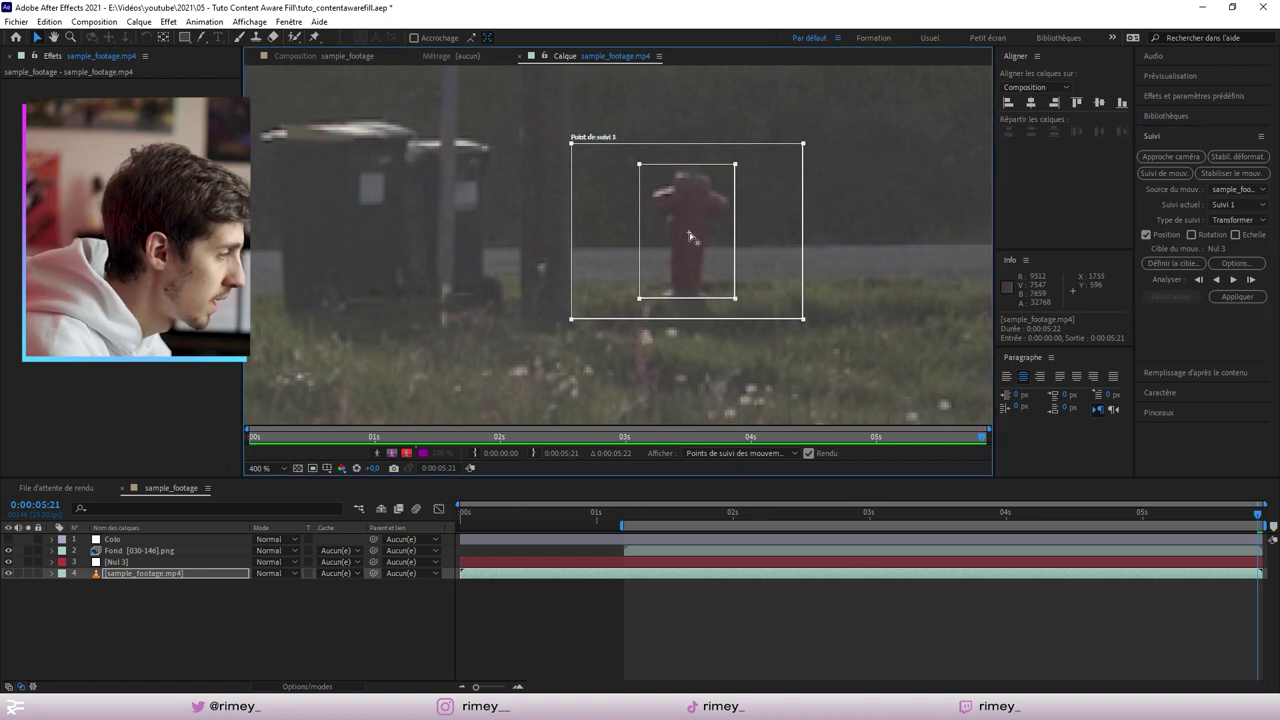
pyautogui.moveTo(688, 238); pyautogui.dragTo(690, 236)
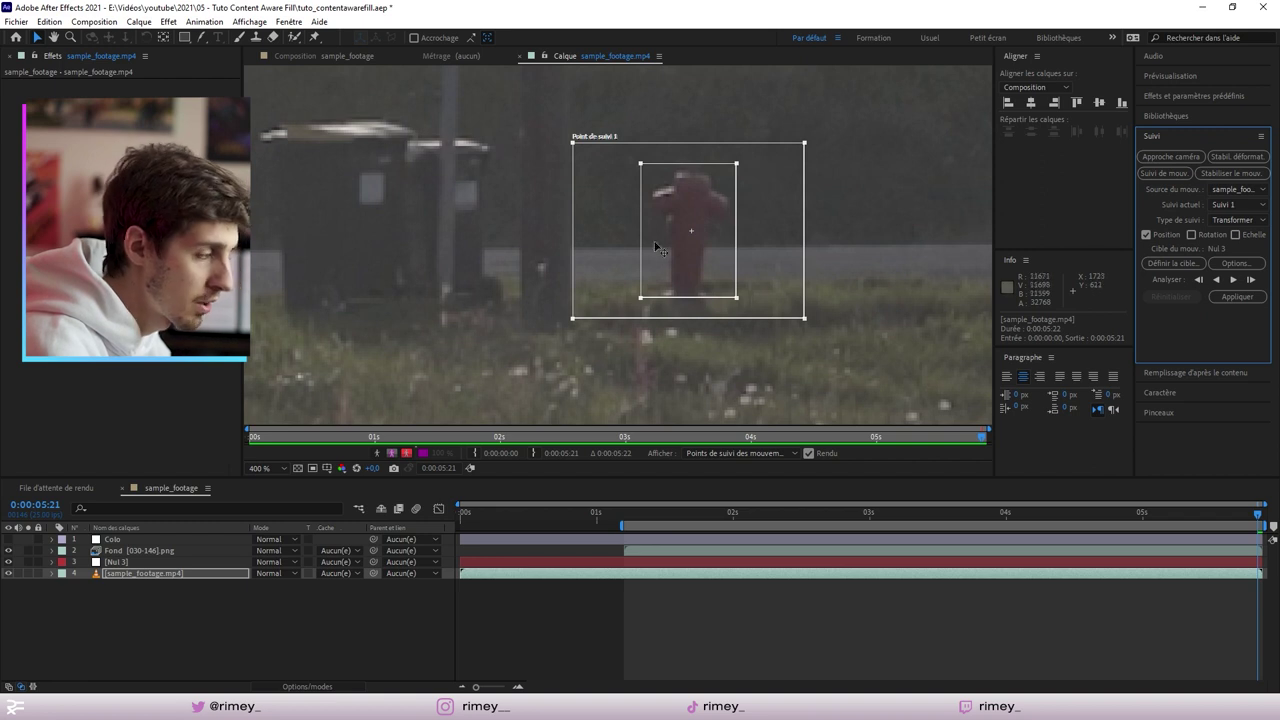
pyautogui.moveTo(640, 164); pyautogui.dragTo(642, 164)
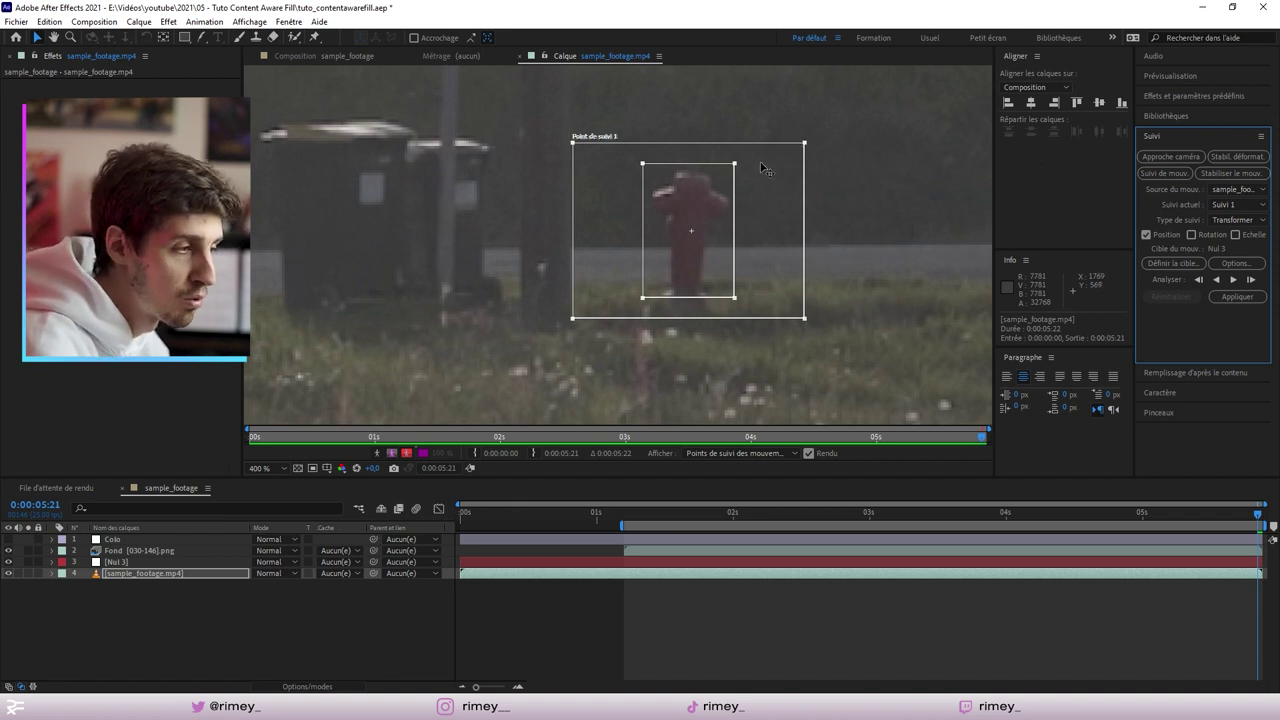
pyautogui.moveTo(804, 142); pyautogui.dragTo(812, 125)
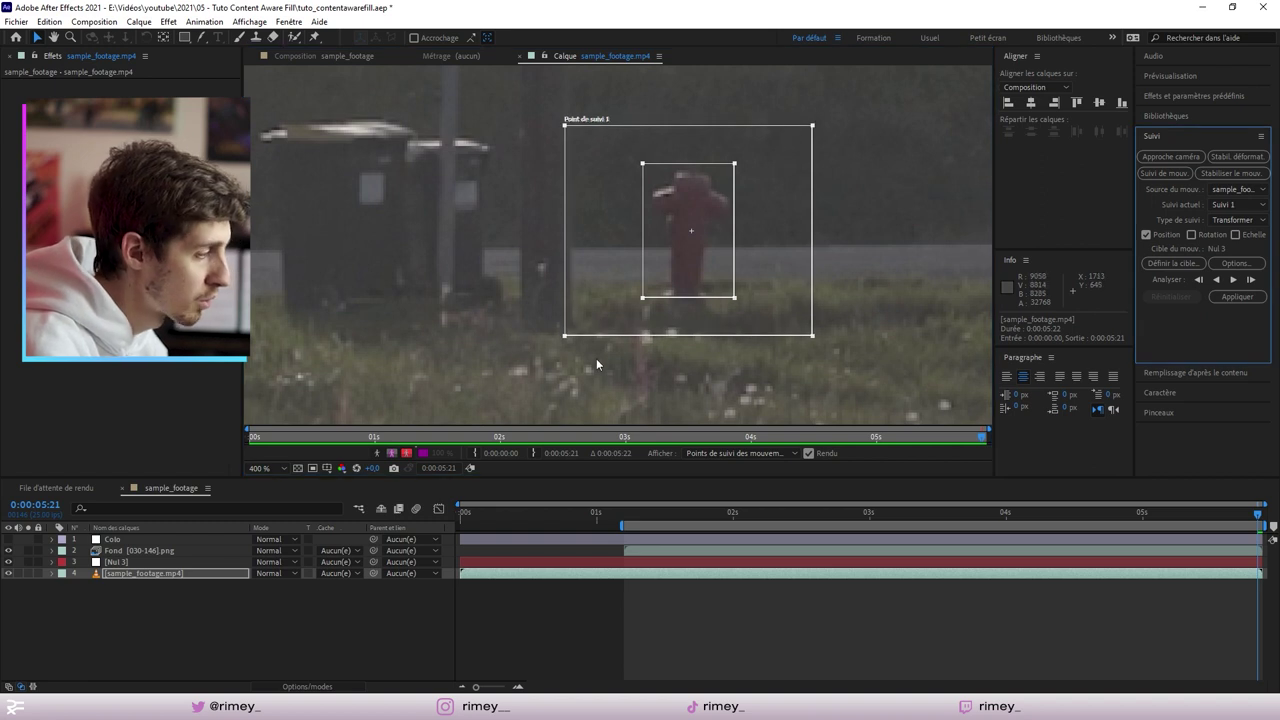
pyautogui.moveTo(805, 133); pyautogui.dragTo(822, 105)
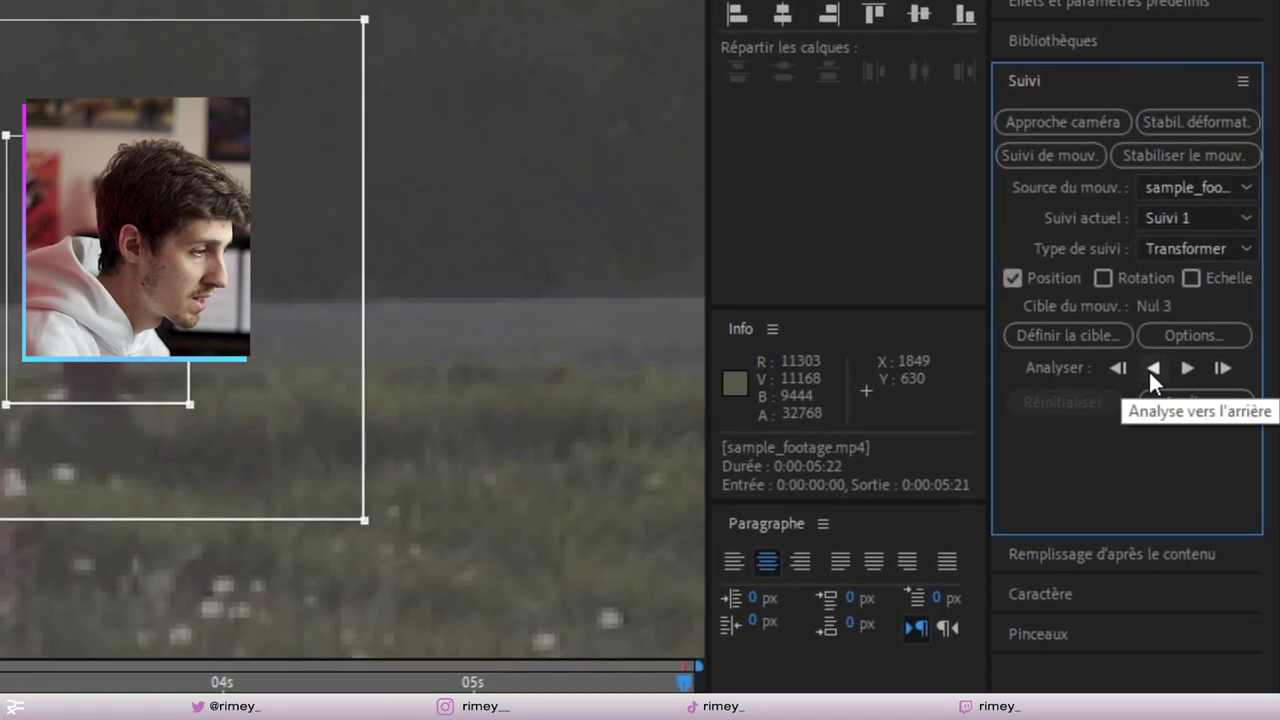
# Track the hydrant backward through the clip and apply the X and Y motion to Nul 3
pyautogui.click(1148, 367)
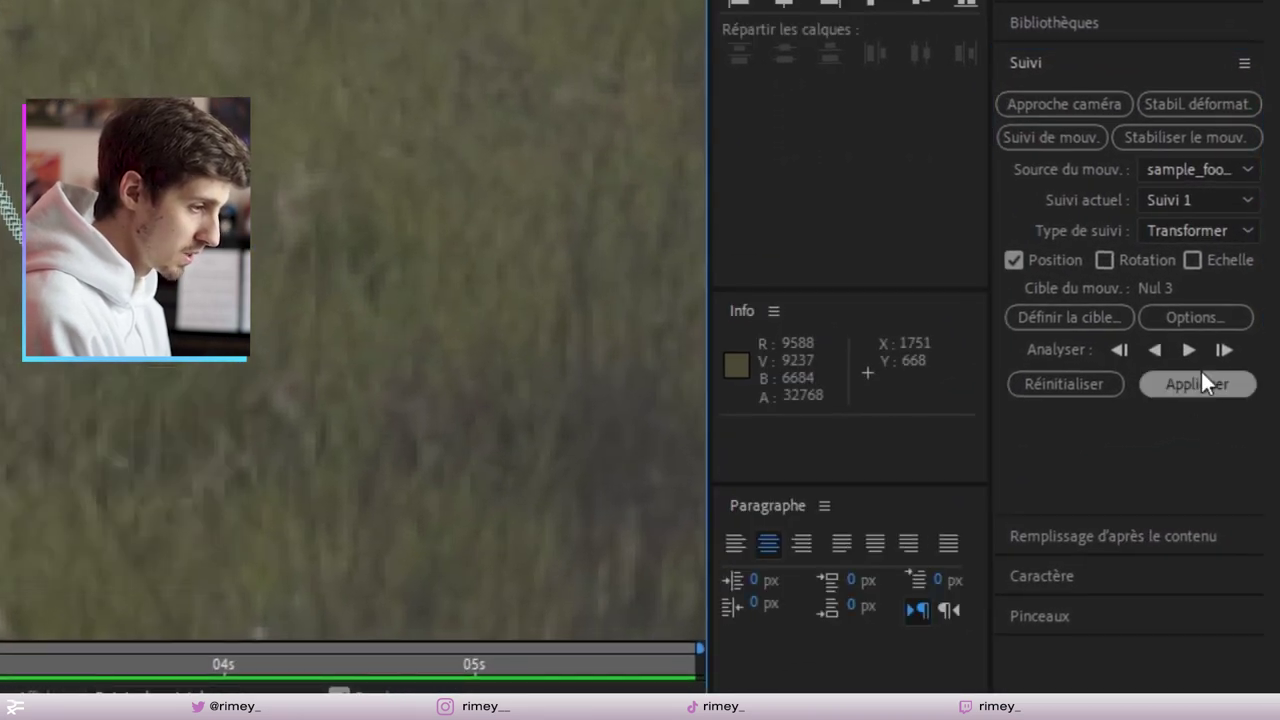
pyautogui.click(1205, 384)
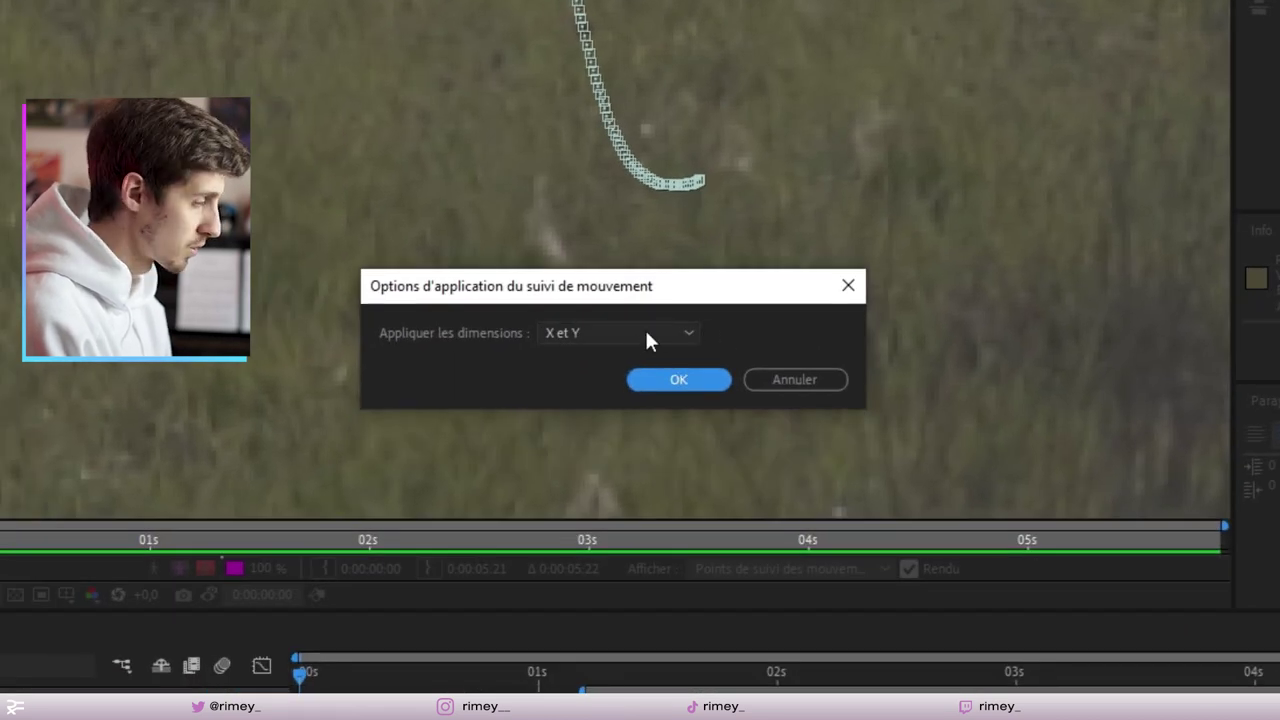
pyautogui.click(680, 379)
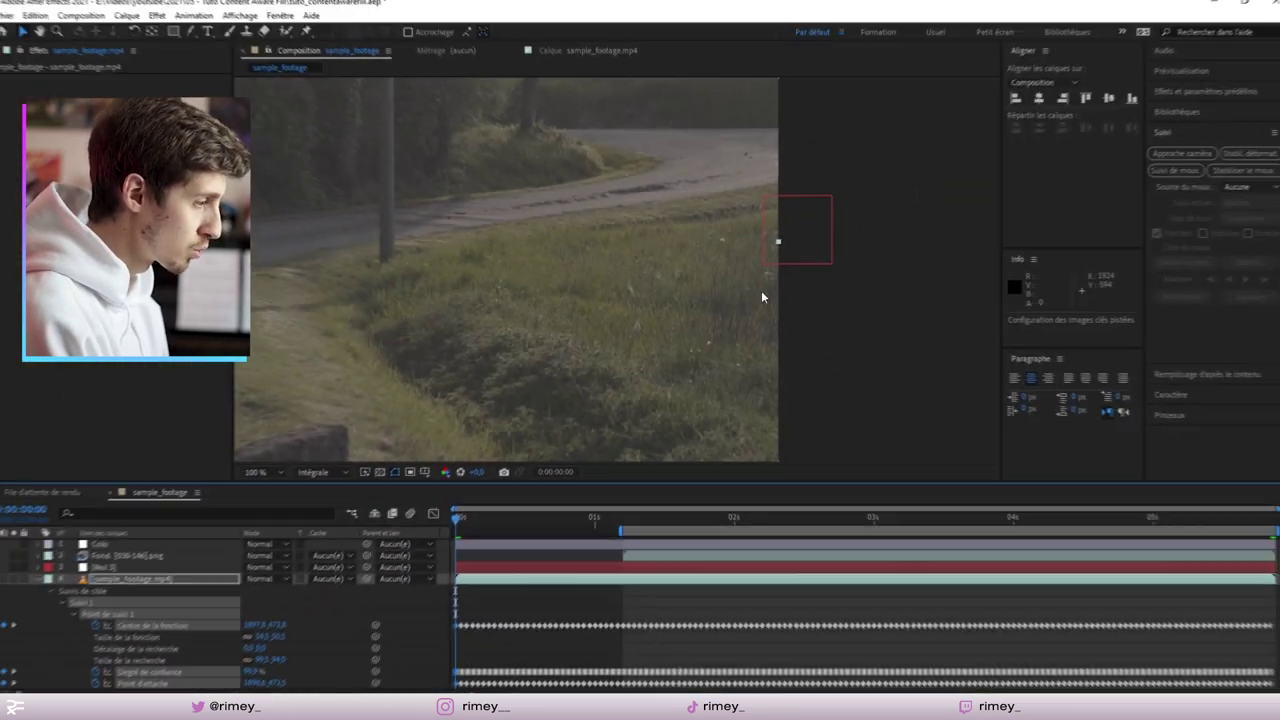
# Scrub the clip to verify the hydrant track, then collapse sample_footage's tracker properties
pyautogui.moveTo(740, 514); pyautogui.dragTo(1186, 515)
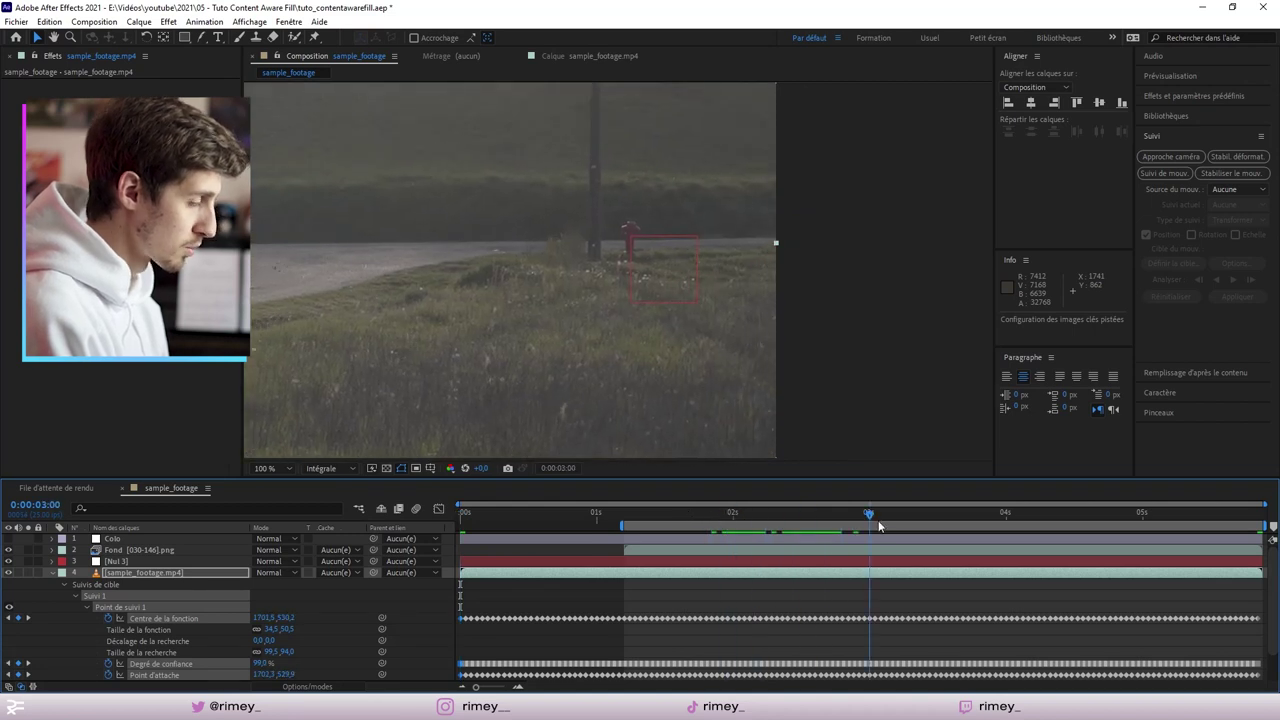
pyautogui.moveTo(904, 536); pyautogui.dragTo(902, 538)
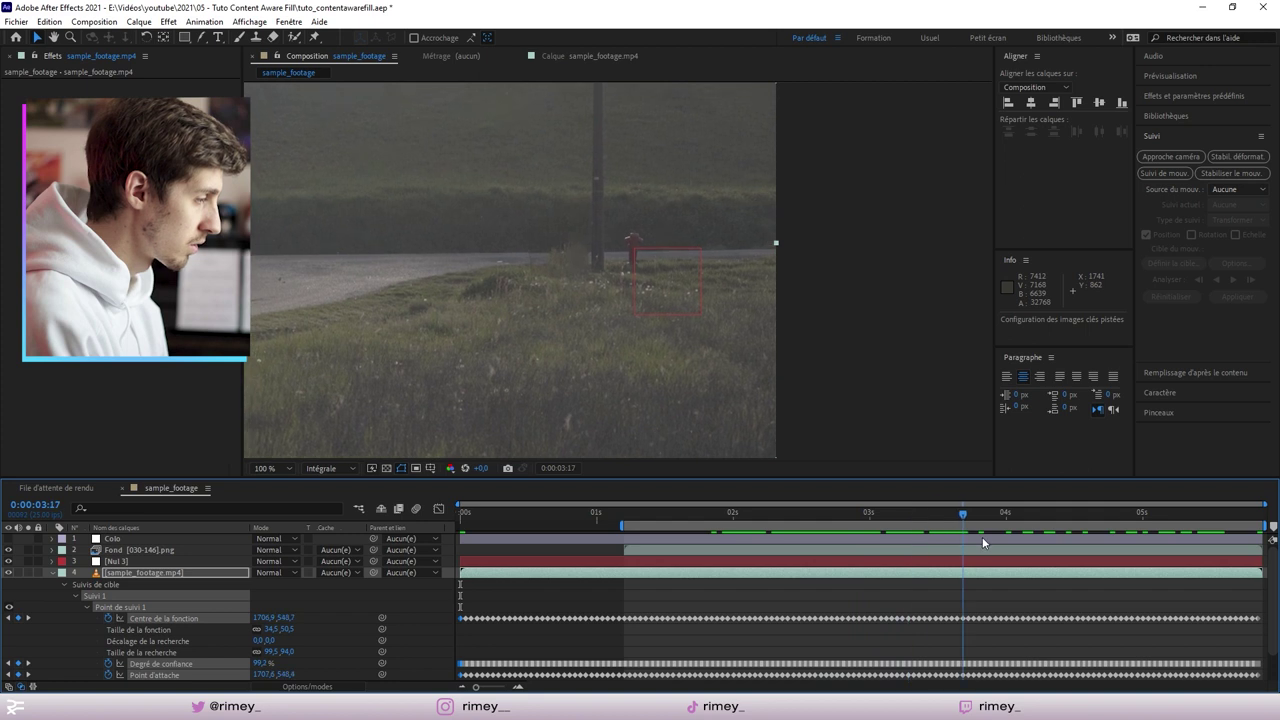
pyautogui.moveTo(902, 536); pyautogui.dragTo(982, 533)
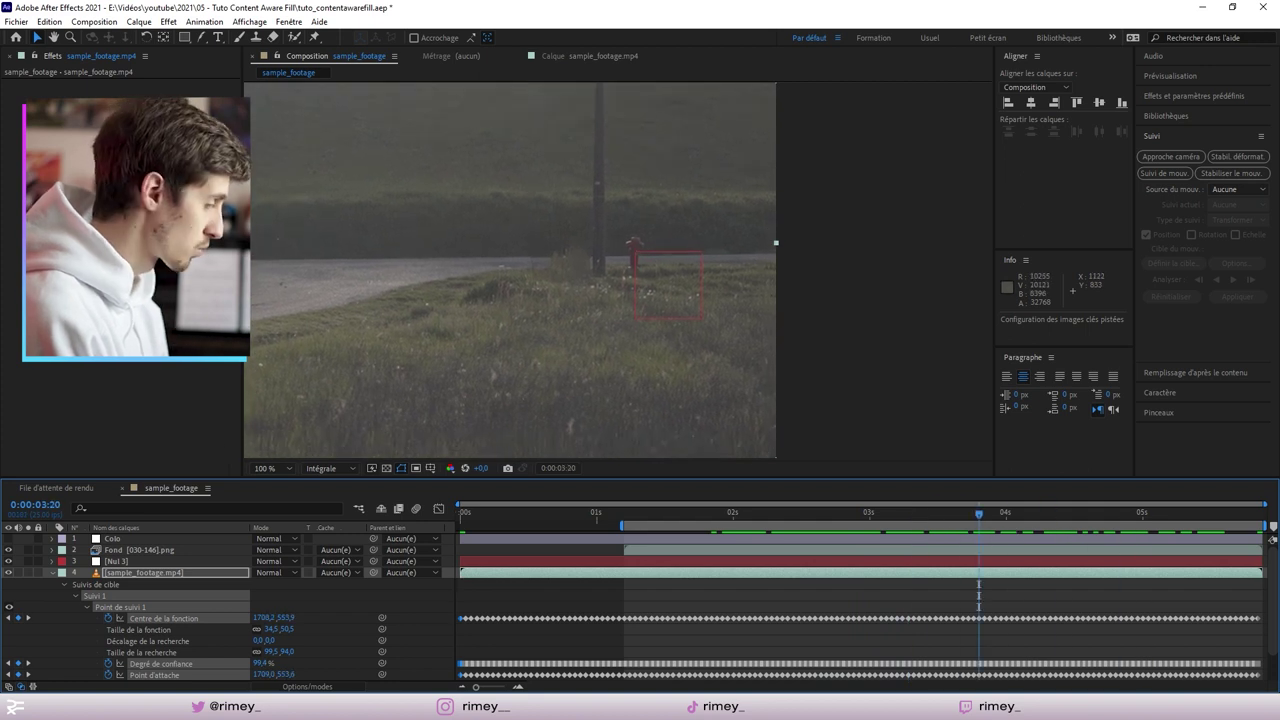
pyautogui.click(53, 573)
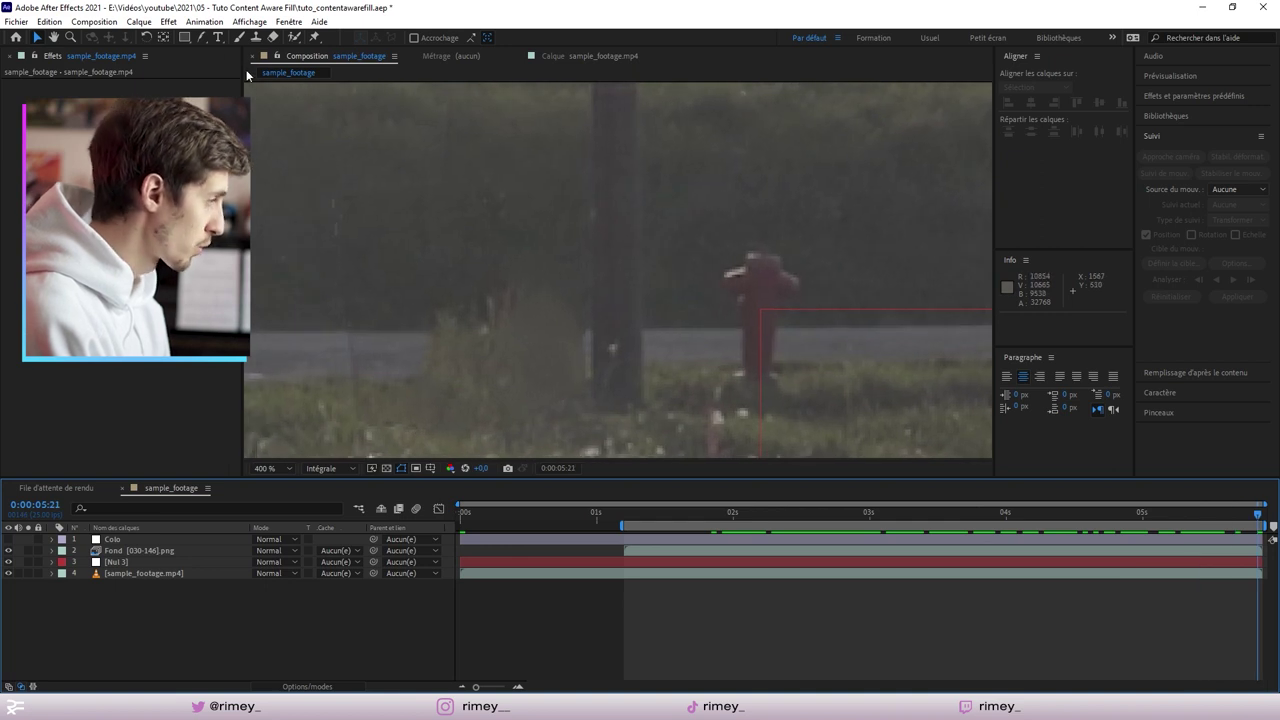
# Draw a closed freeform shape outlining the fire hydrant
pyautogui.moveTo(199, 38); pyautogui.dragTo(273, 42)
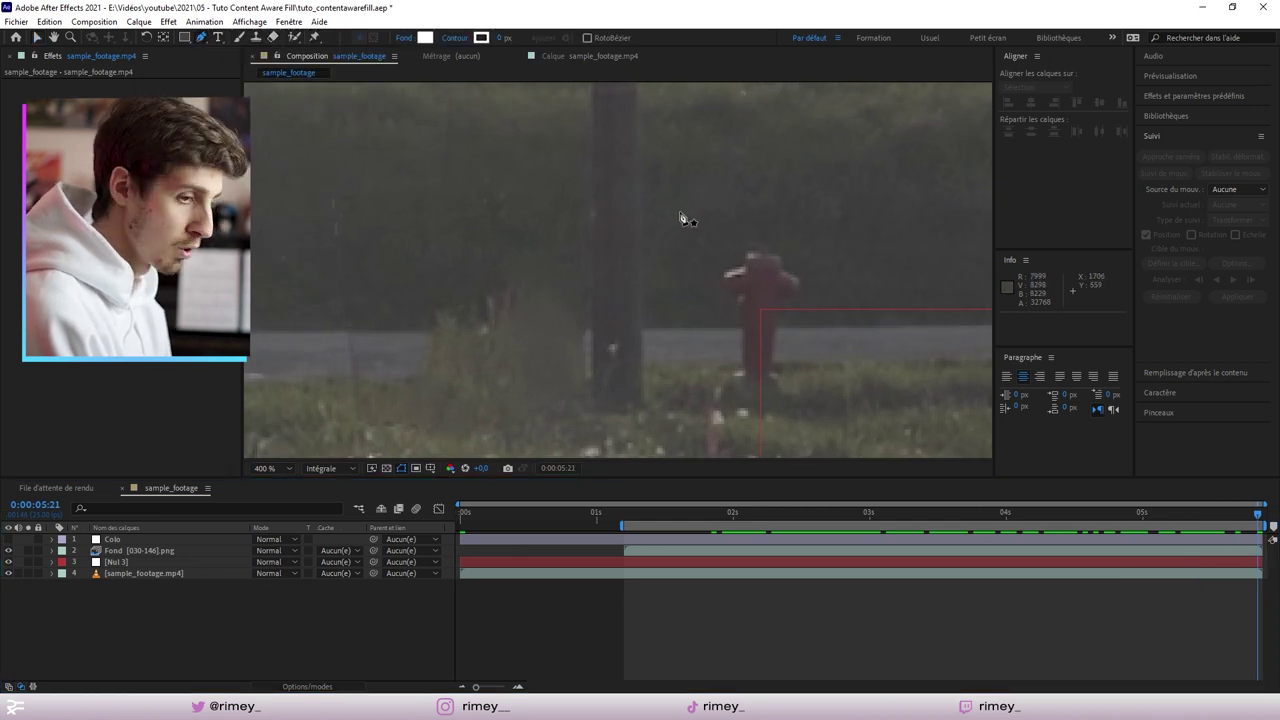
pyautogui.click(746, 236)
pyautogui.click(810, 259)
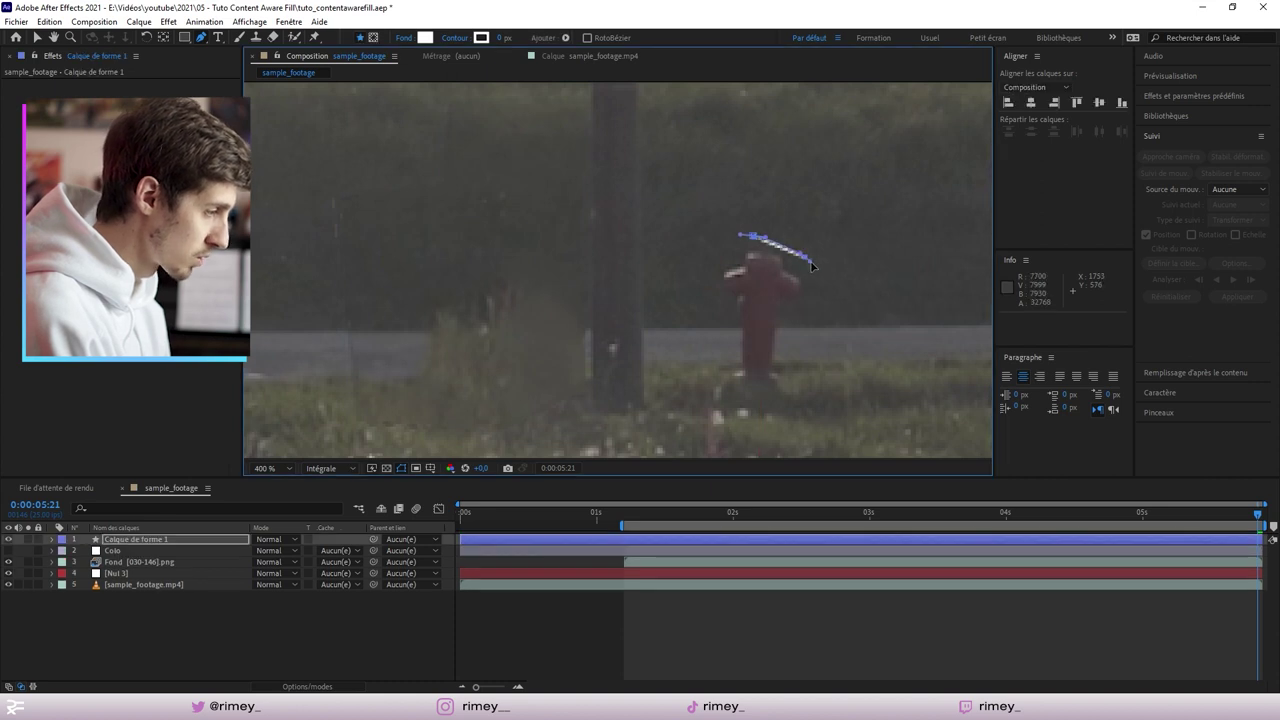
pyautogui.click(818, 316)
pyautogui.click(792, 375)
pyautogui.click(775, 395)
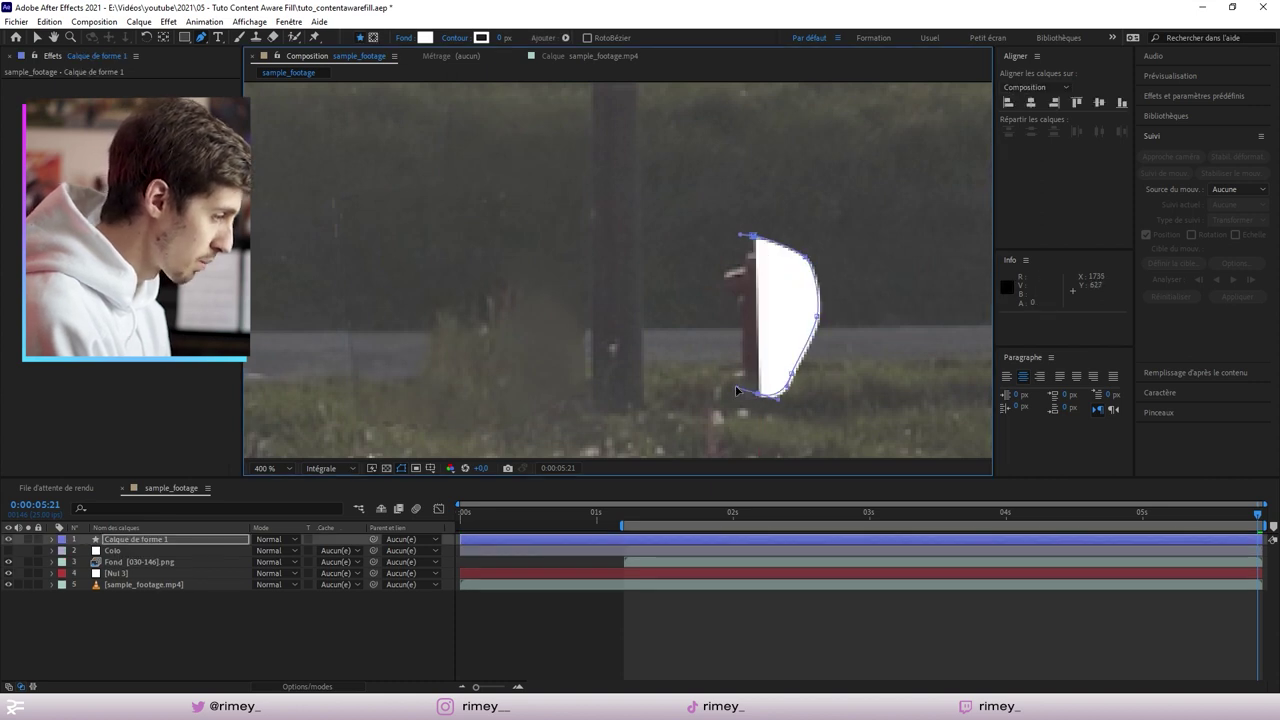
pyautogui.click(712, 306)
pyautogui.moveTo(714, 262); pyautogui.dragTo(734, 242)
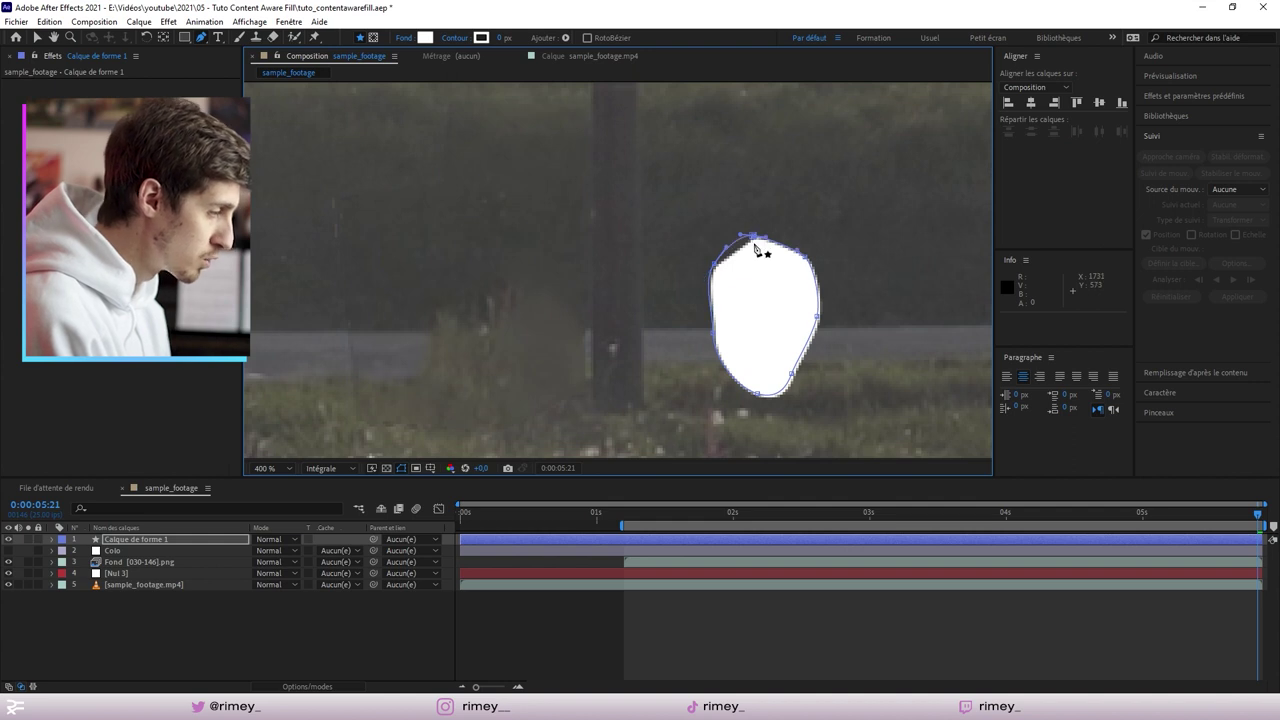
pyautogui.click(752, 239)
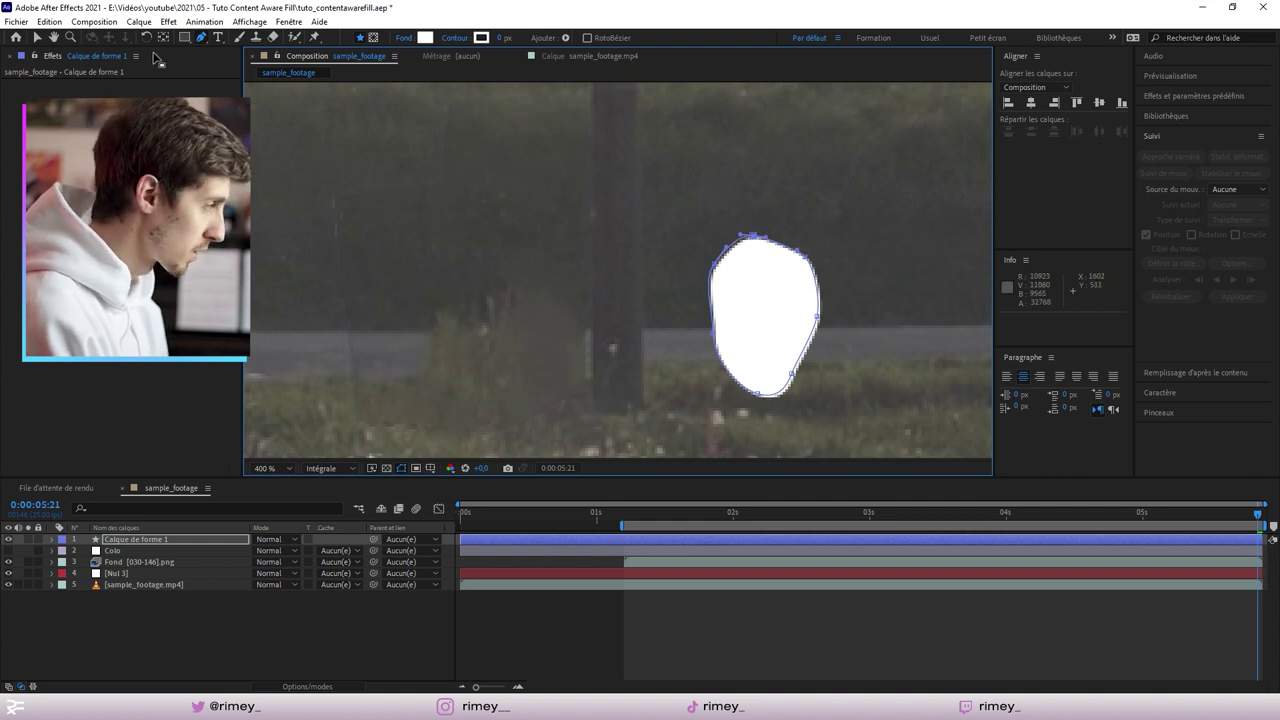
# Move the shape layer below Fond and parent it to Nul 3
pyautogui.press('v')
pyautogui.moveTo(172, 538); pyautogui.dragTo(171, 567)
pyautogui.moveTo(558, 492); pyautogui.dragTo(207, 509)
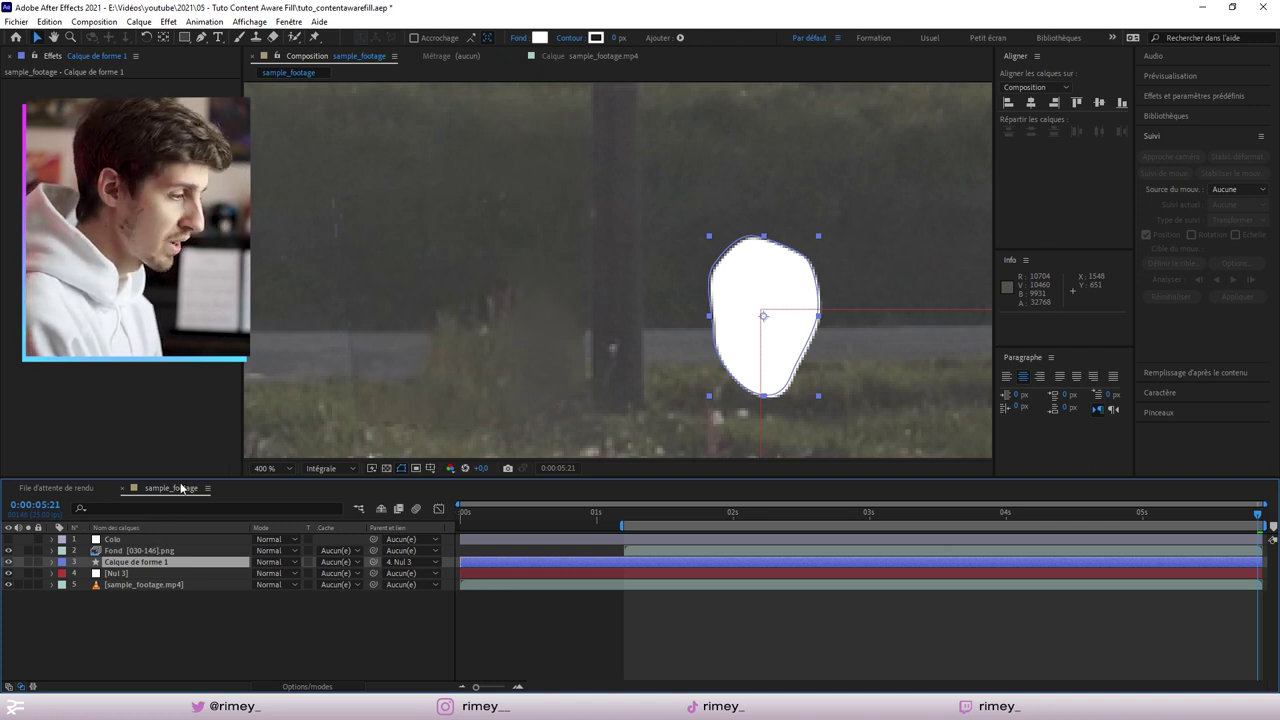
# Fit the frame in the viewer and check earlier frames that the shape follows Nul 3
pyautogui.hotkey('ctrl', 'Down')
pyautogui.moveTo(1259, 517); pyautogui.dragTo(756, 461)
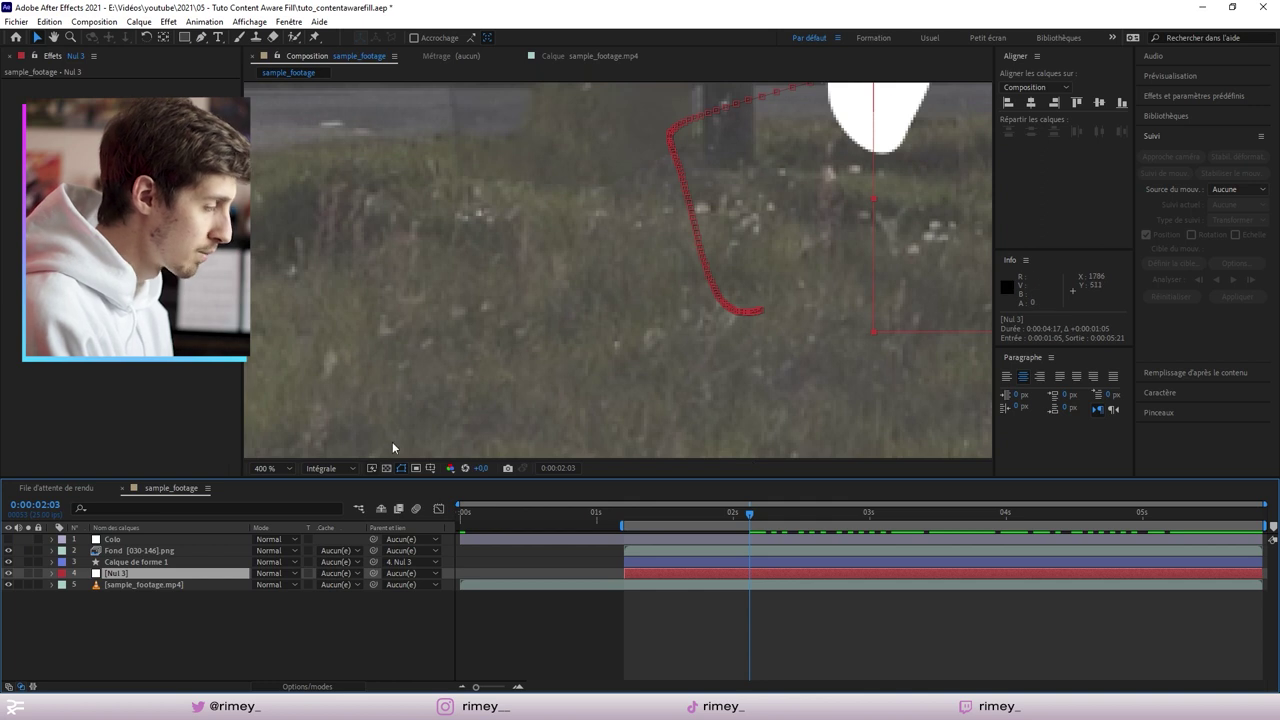
pyautogui.click(276, 468)
pyautogui.click(288, 226)
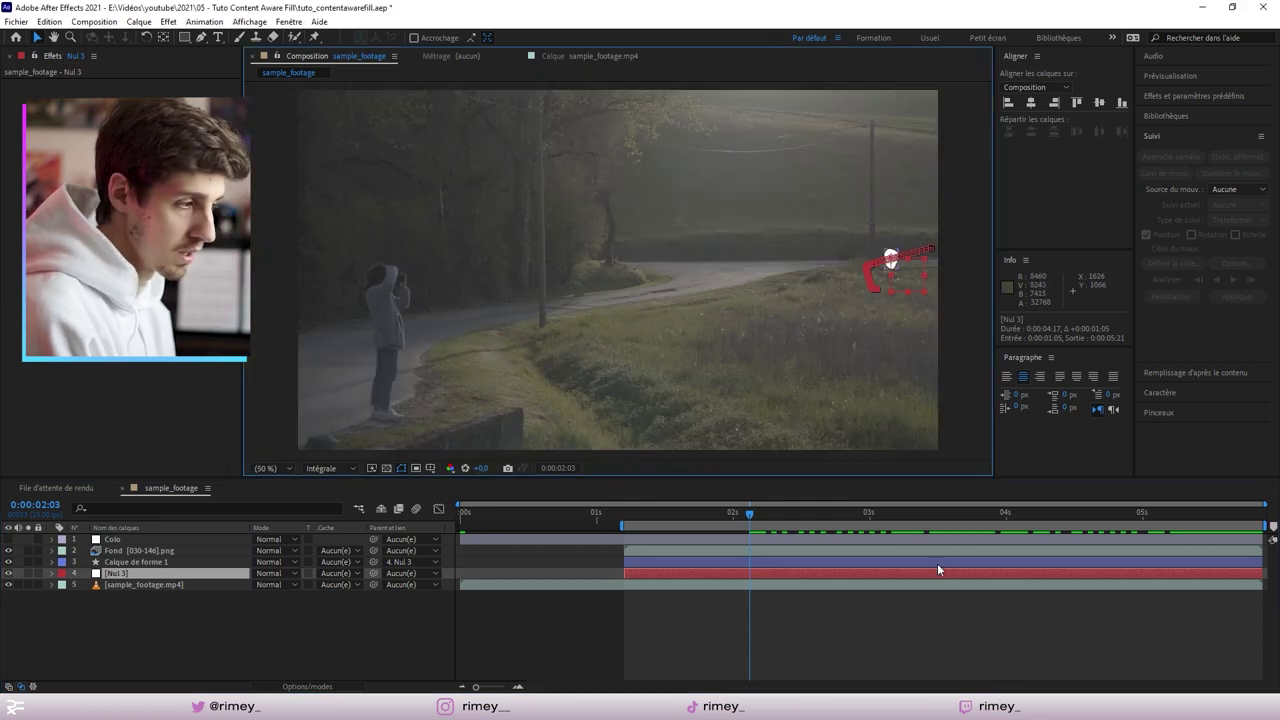
pyautogui.click(929, 620)
pyautogui.scroll(2, 902, 300)
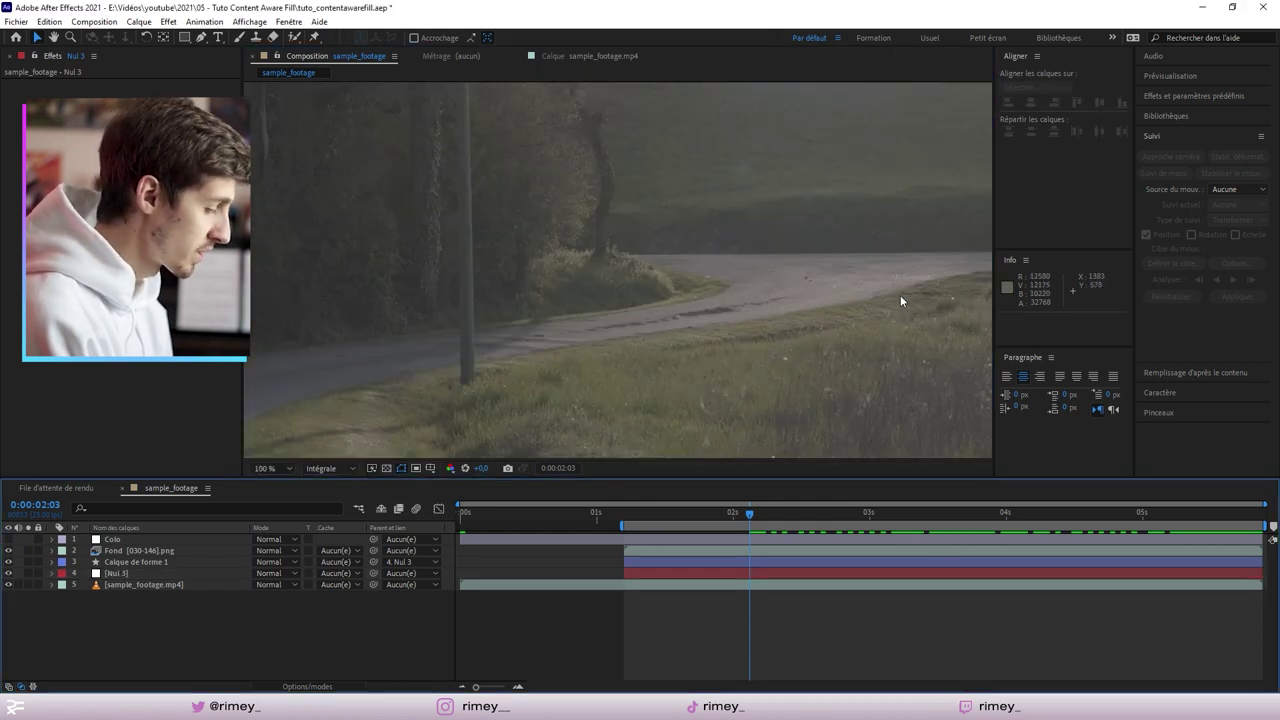
pyautogui.scroll(2, 883, 283)
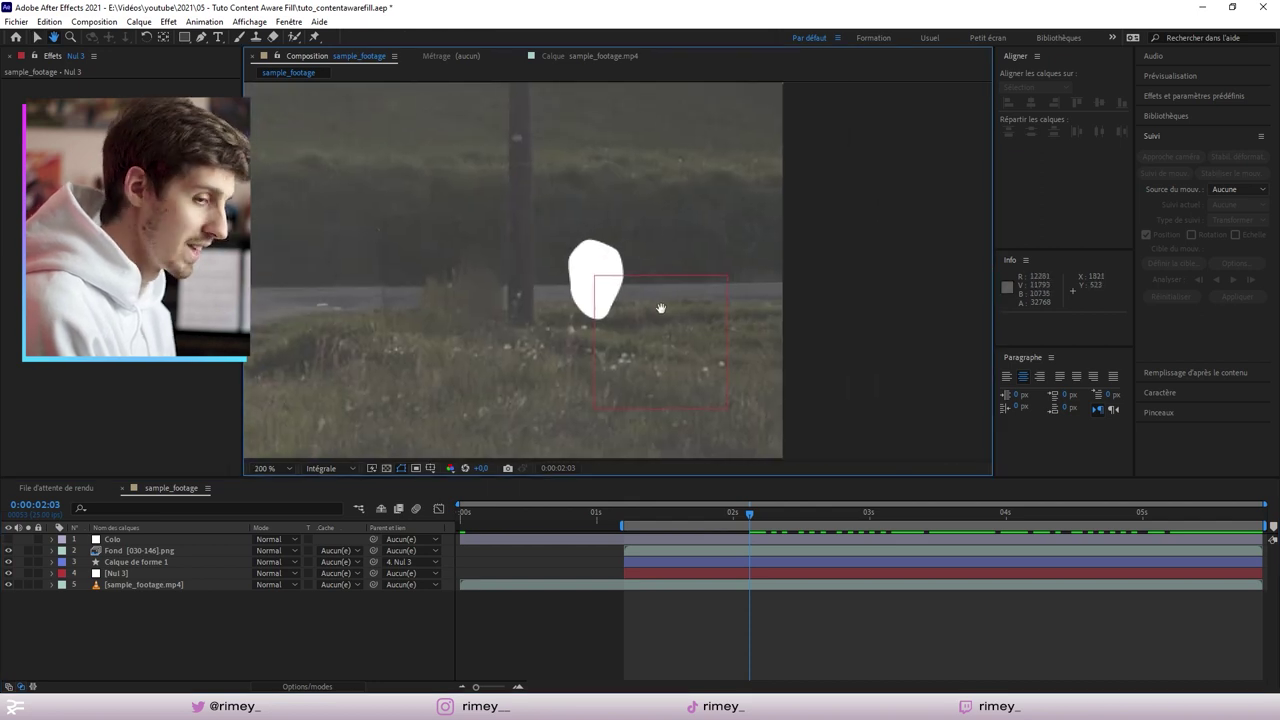
pyautogui.moveTo(660, 308); pyautogui.dragTo(682, 304)
pyautogui.moveTo(724, 511); pyautogui.dragTo(684, 511)
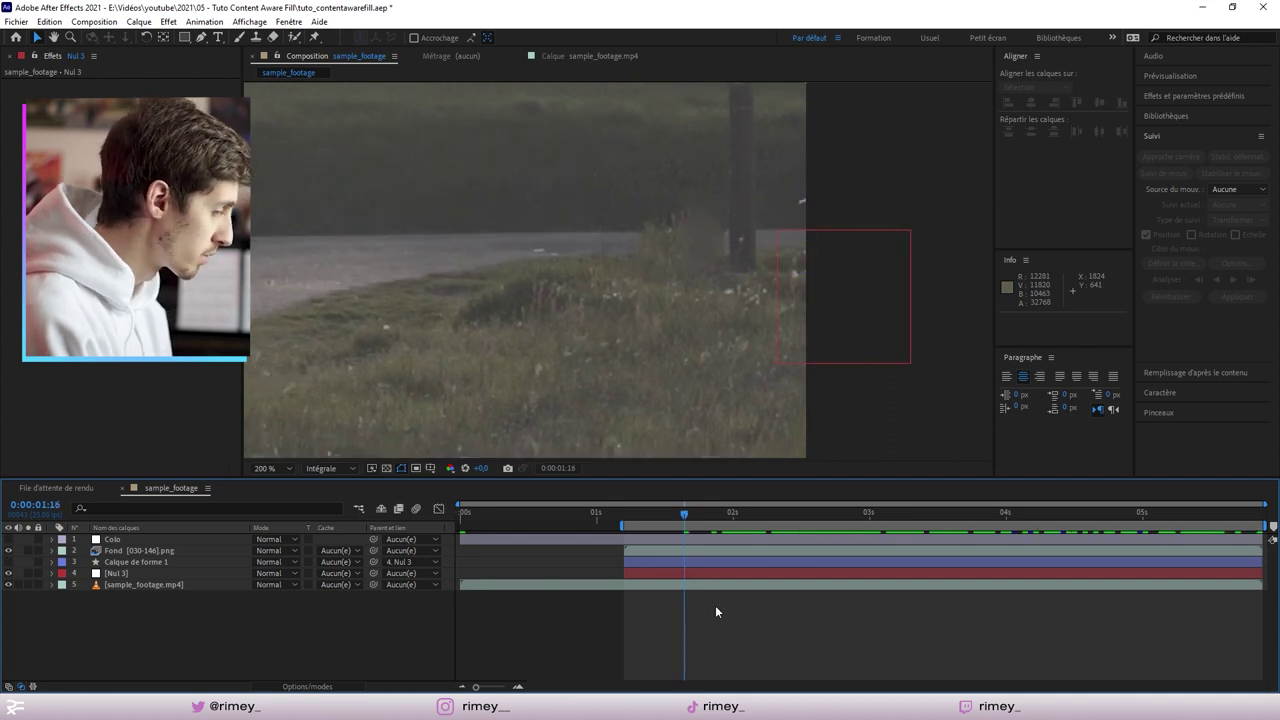
# Adjust Nul 3's Position at frames 0:00:01:17 and 0:00:01:16 to keep the shape on the hydrant
pyautogui.click(702, 574)
pyautogui.press('p')
pyautogui.press('=')
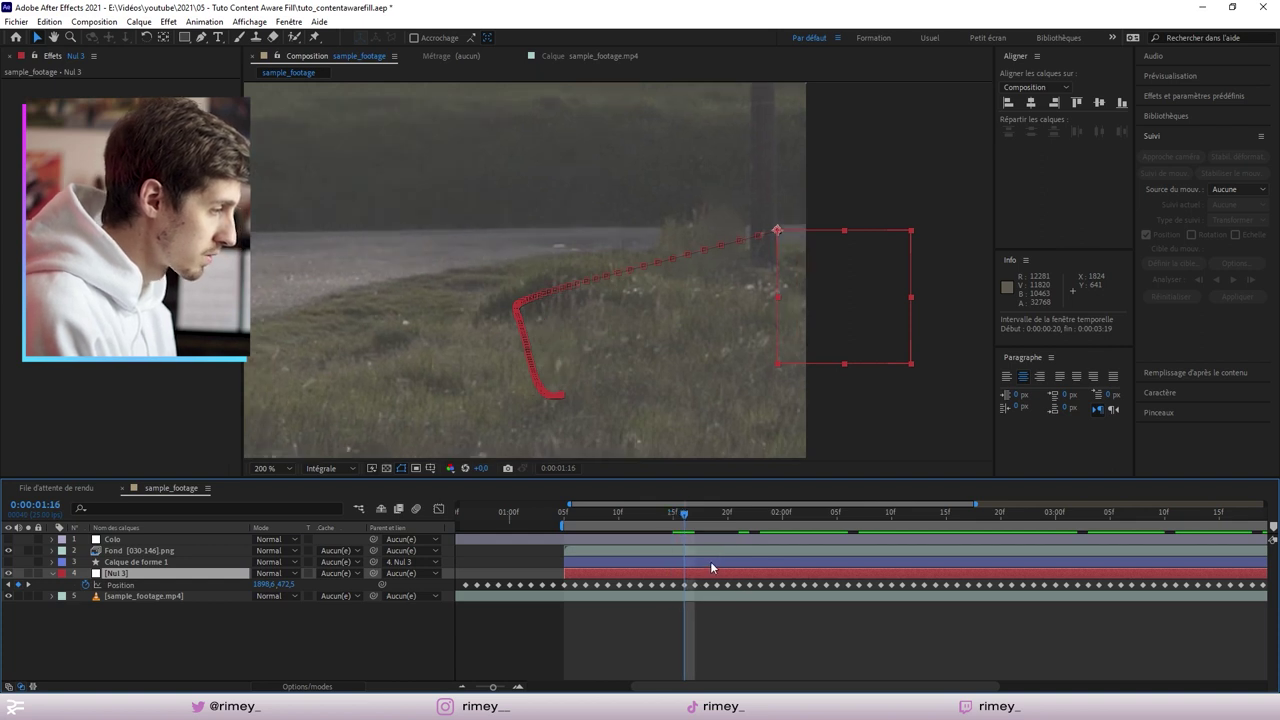
pyautogui.press('pagedown')
pyautogui.press('pagedown')
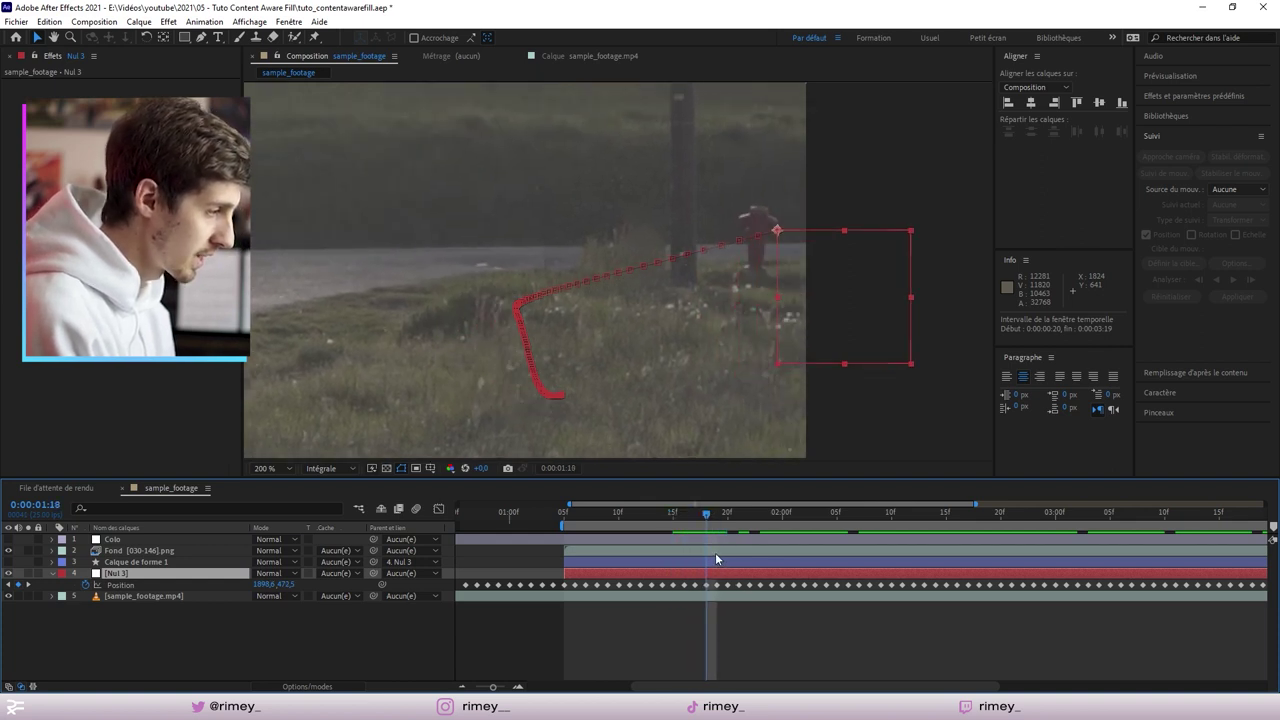
pyautogui.press('pageup')
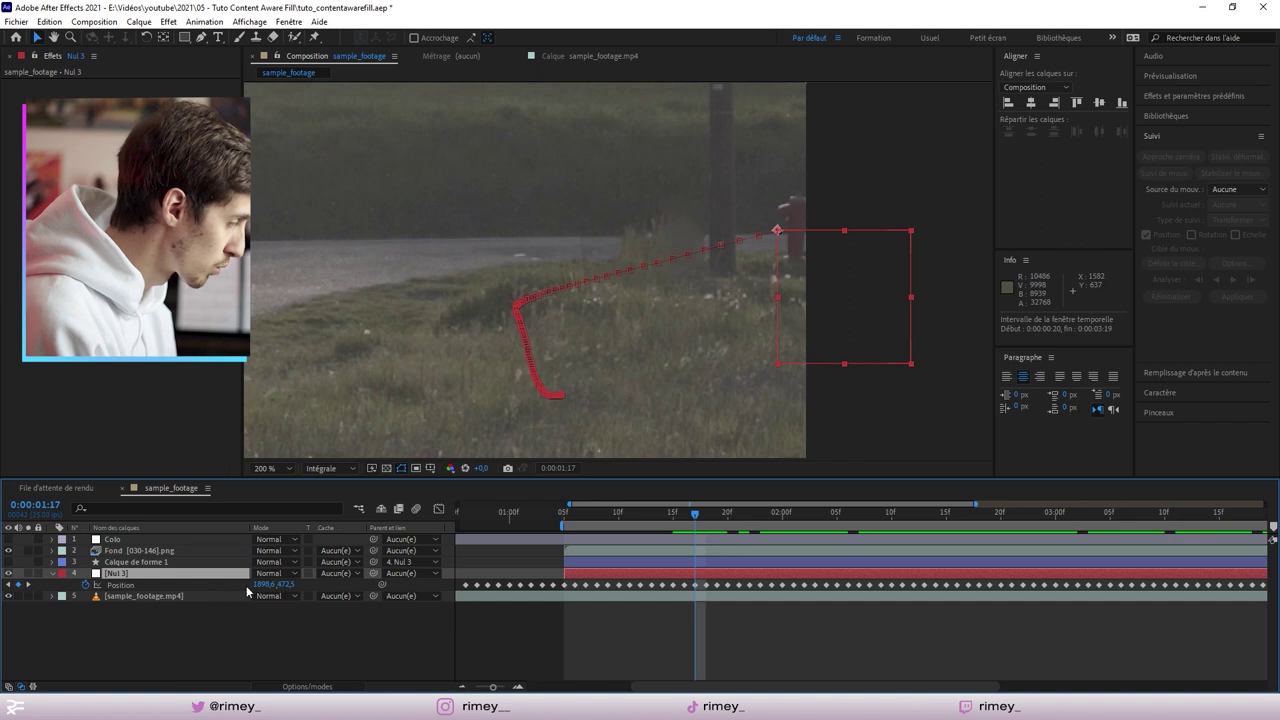
pyautogui.moveTo(273, 587); pyautogui.dragTo(286, 586)
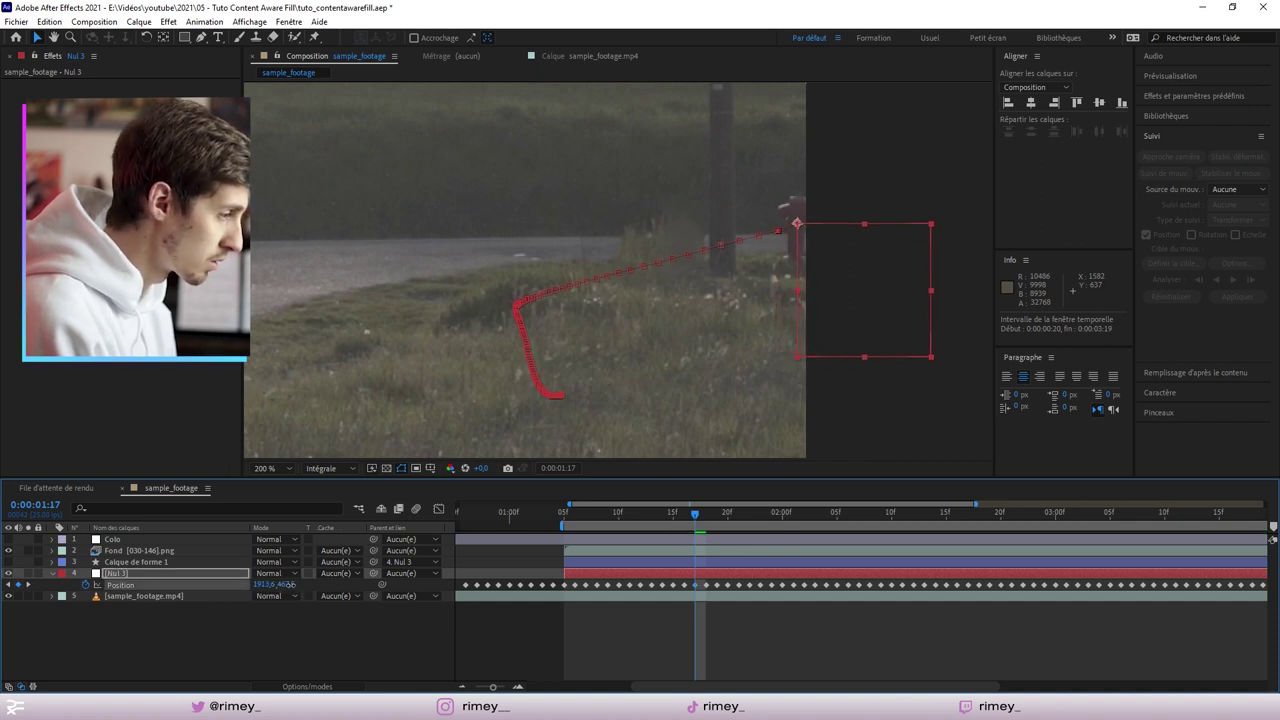
pyautogui.press('pageup')
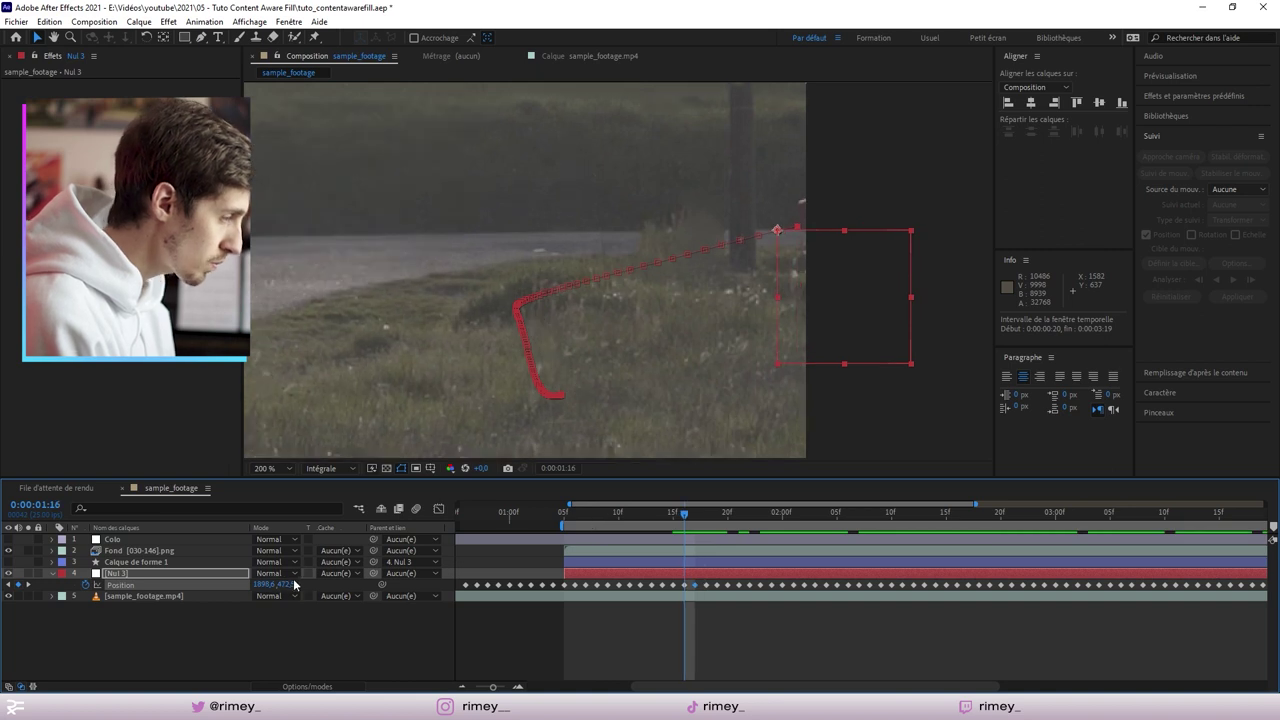
pyautogui.moveTo(274, 584); pyautogui.dragTo(268, 584)
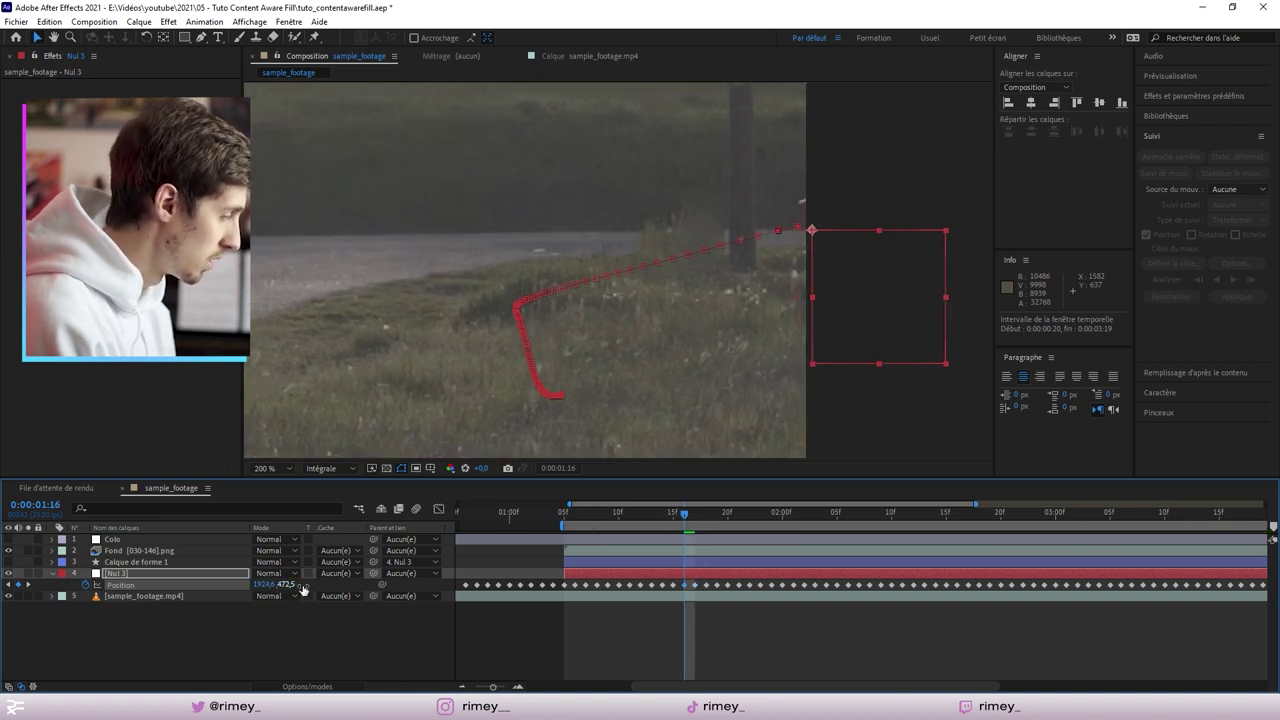
pyautogui.moveTo(290, 585); pyautogui.dragTo(290, 583)
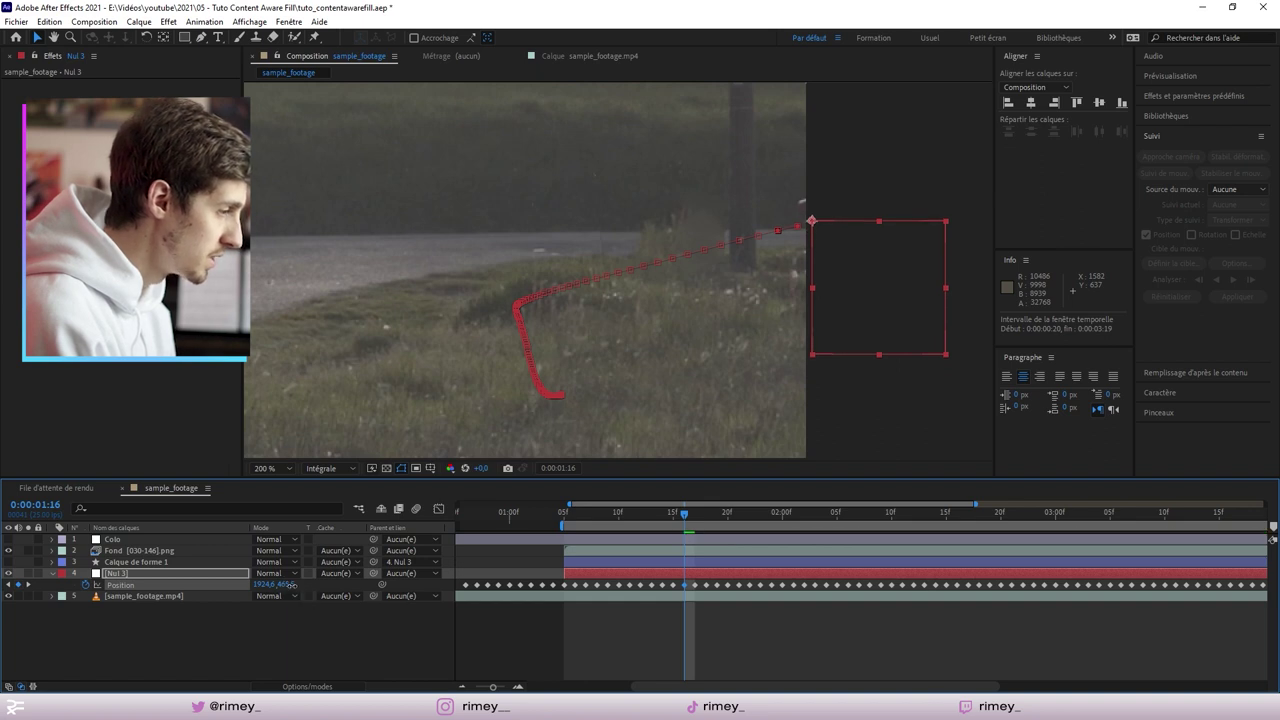
# Trim Calque de forme 1 to start at 0:00:01:16 and collapse Nul 3's Position row
pyautogui.click(694, 565)
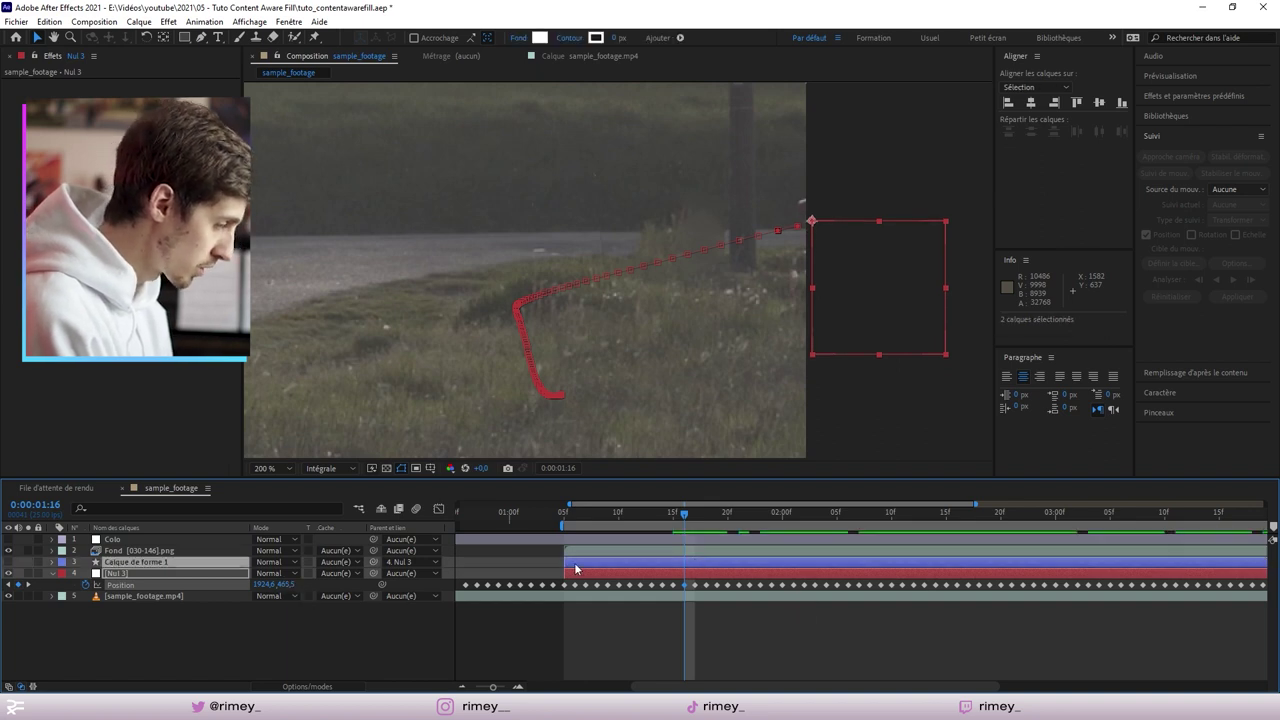
pyautogui.moveTo(566, 565); pyautogui.dragTo(683, 565)
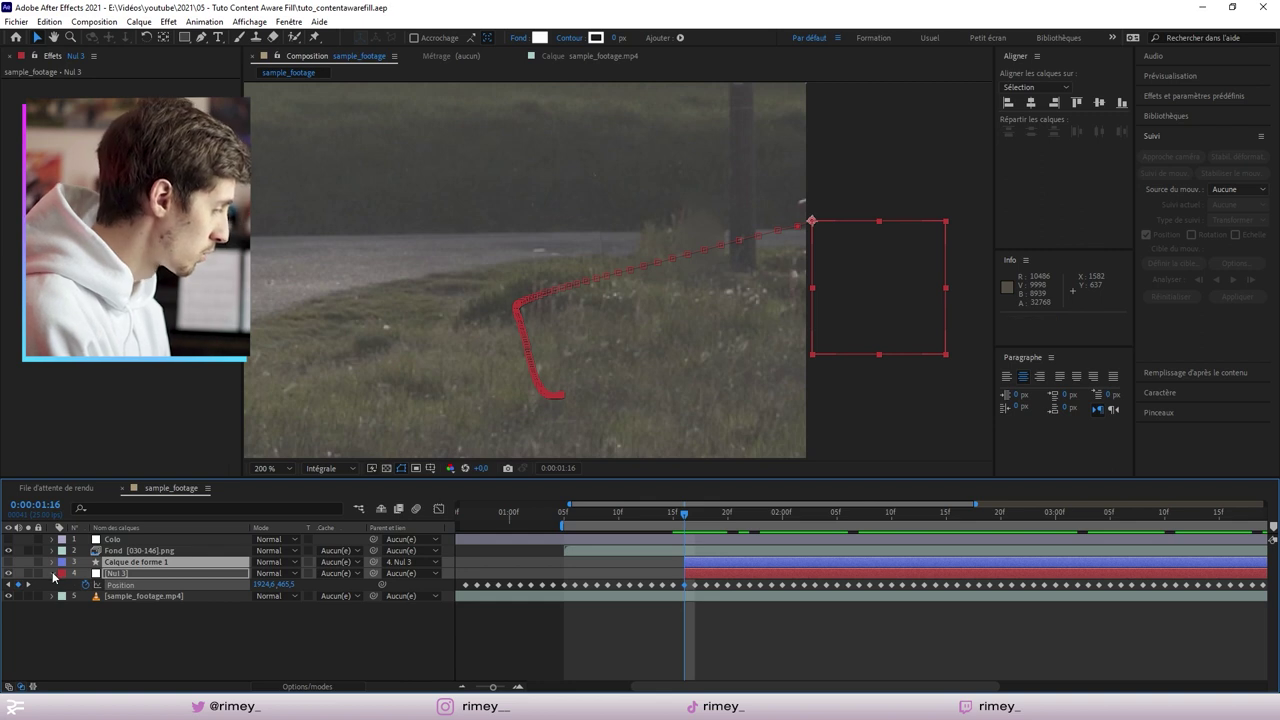
pyautogui.click(51, 574)
# Check the shape covers the hydrant at 0:00:02:03 with the viewer set to Ajuster
pyautogui.click(702, 677)
pyautogui.click(682, 560)
pyautogui.click(743, 632)
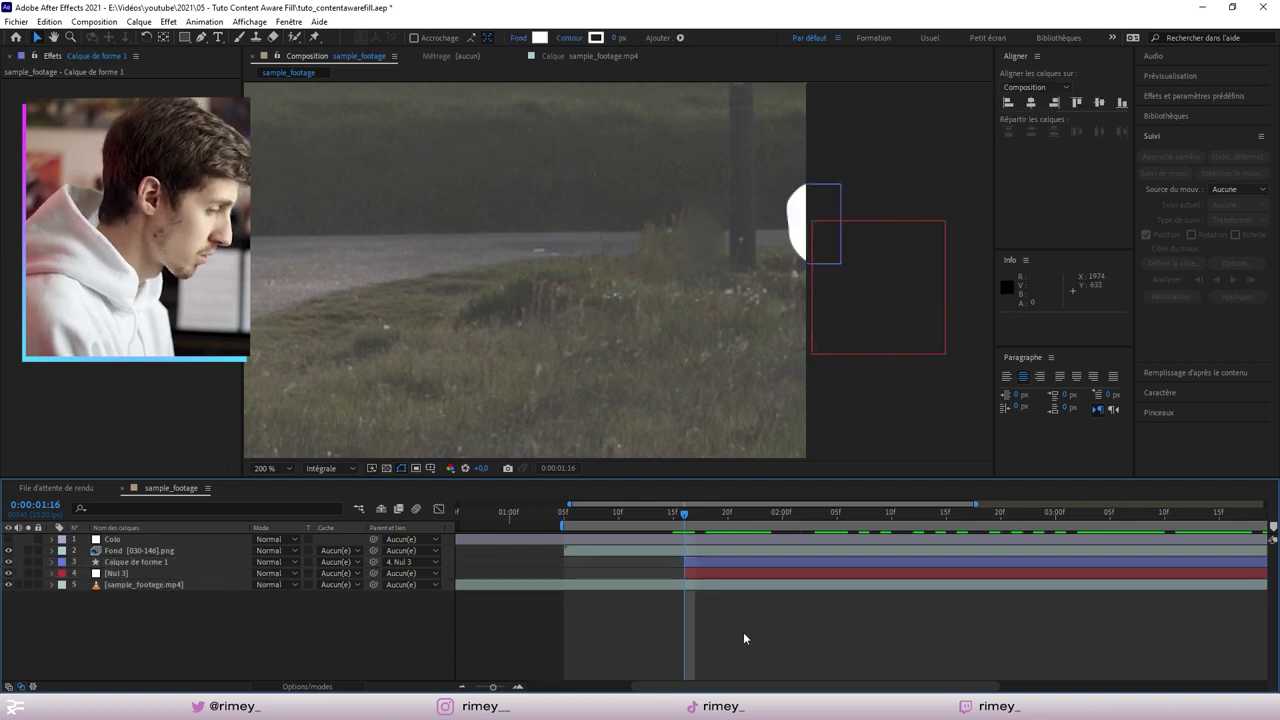
pyautogui.moveTo(686, 514)
pyautogui.mouseDown()
pyautogui.moveTo(949, 530)
pyautogui.moveTo(712, 531)
pyautogui.mouseUp()
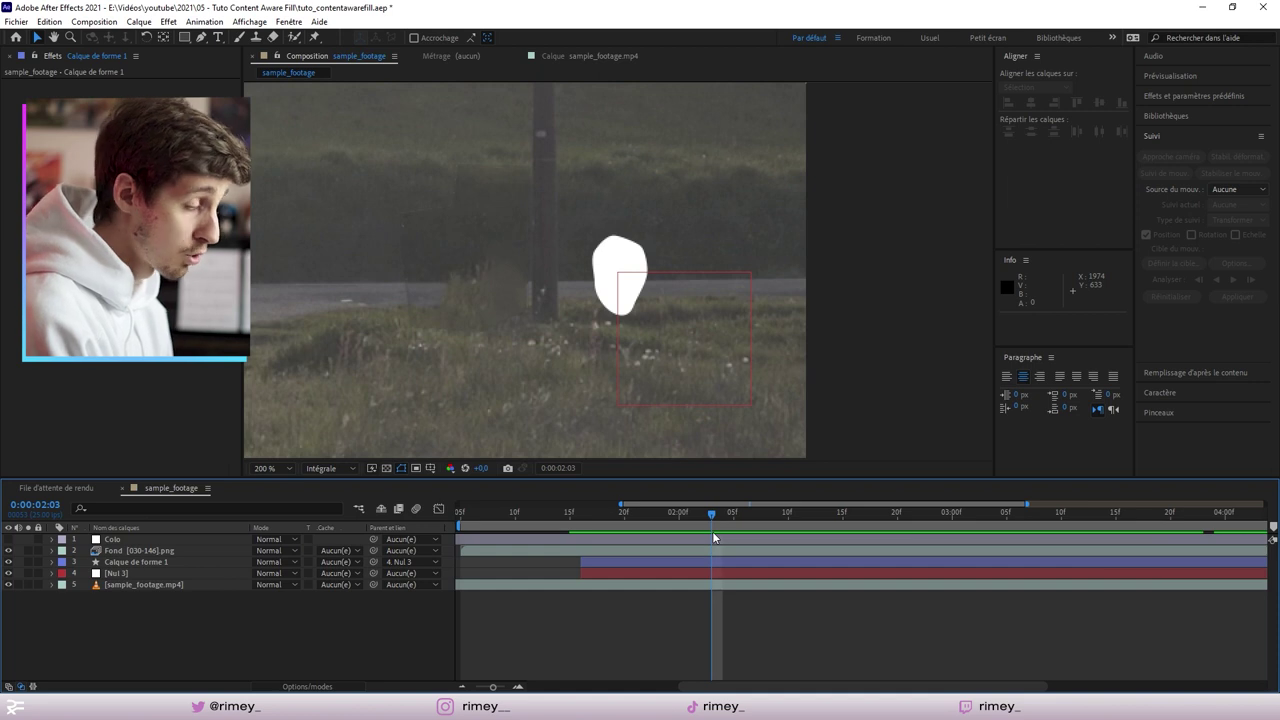
pyautogui.click(268, 470)
pyautogui.click(305, 226)
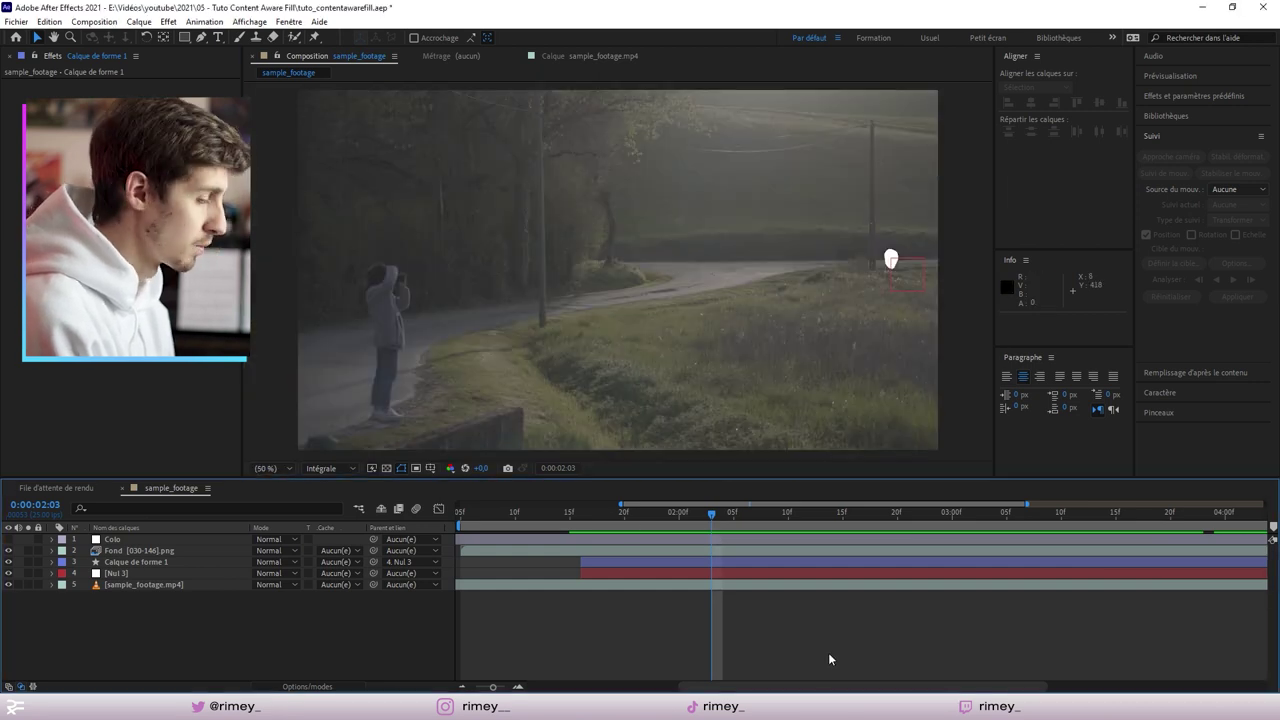
pyautogui.click(140, 550)
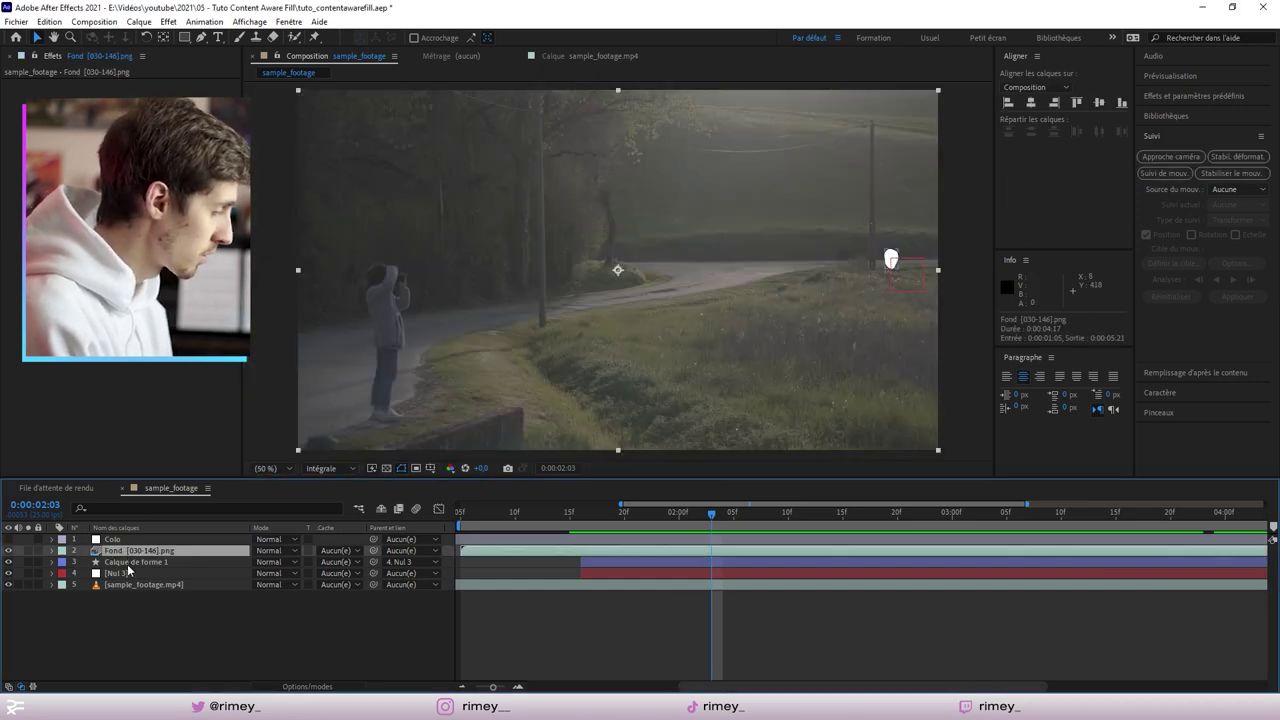
pyautogui.click(127, 562)
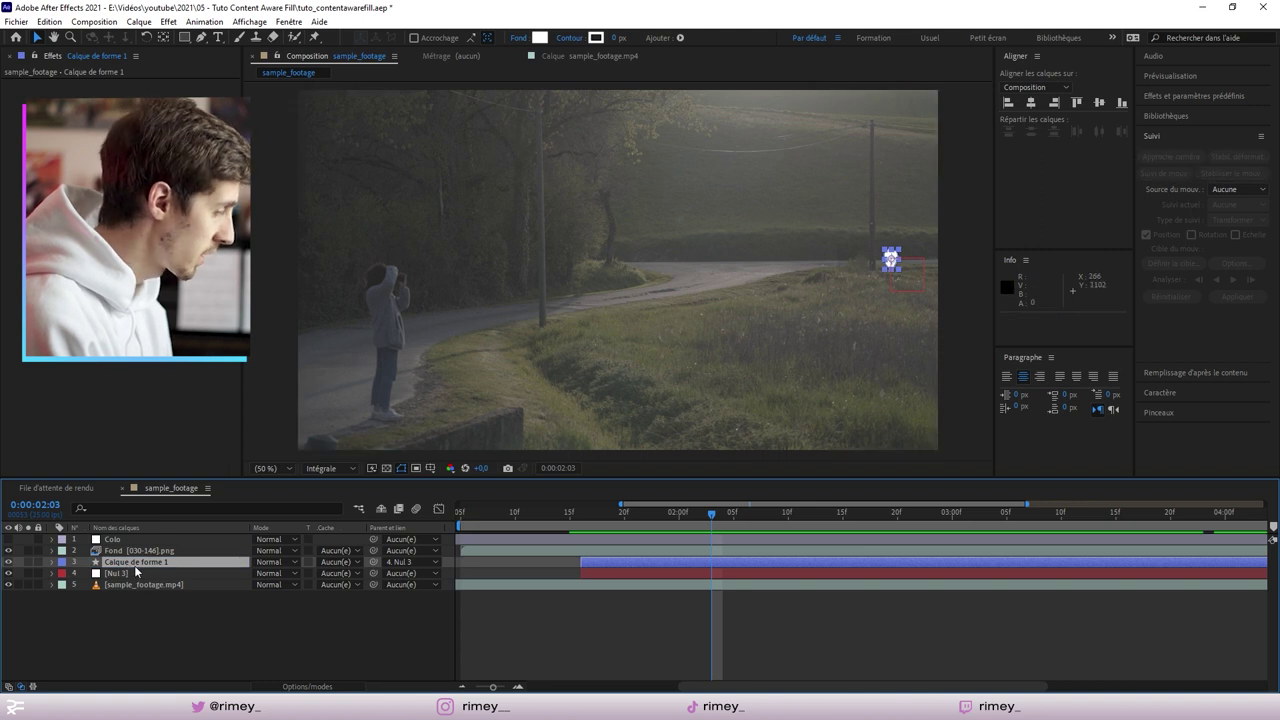
pyautogui.moveTo(136, 571); pyautogui.dragTo(143, 580)
pyautogui.click(145, 584)
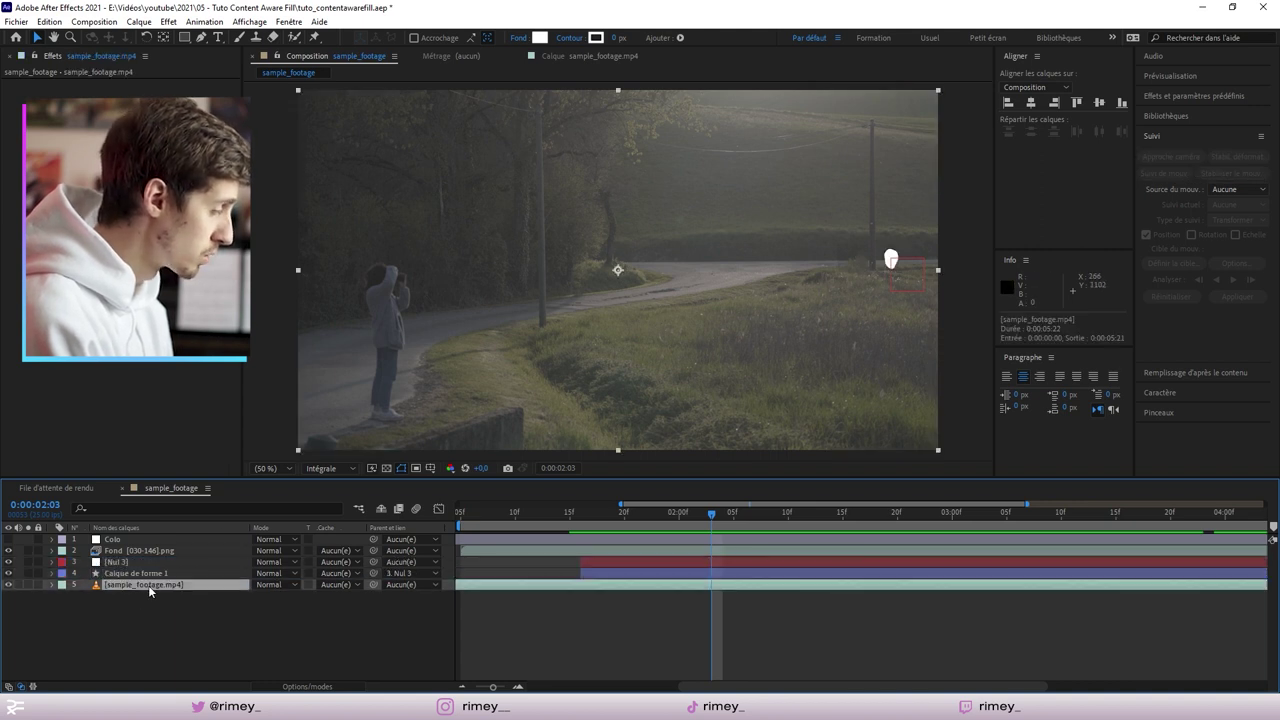
pyautogui.click(336, 584)
pyautogui.click(368, 634)
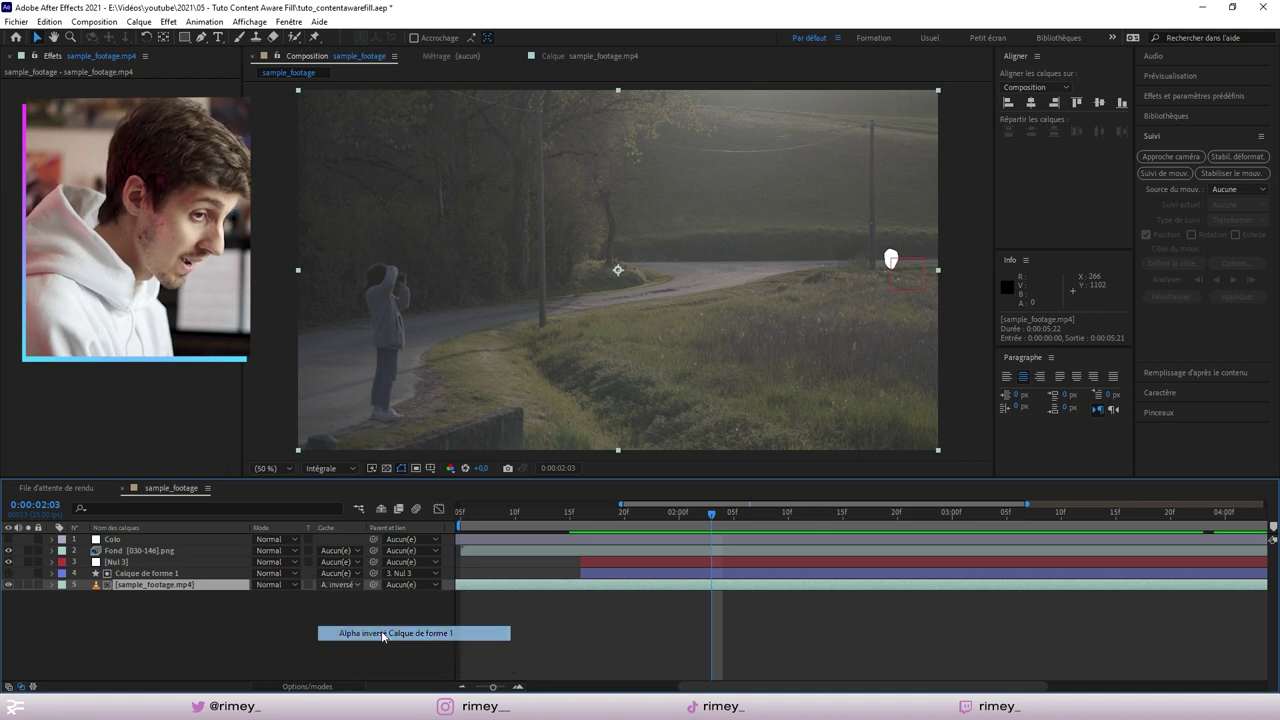
pyautogui.click(1010, 634)
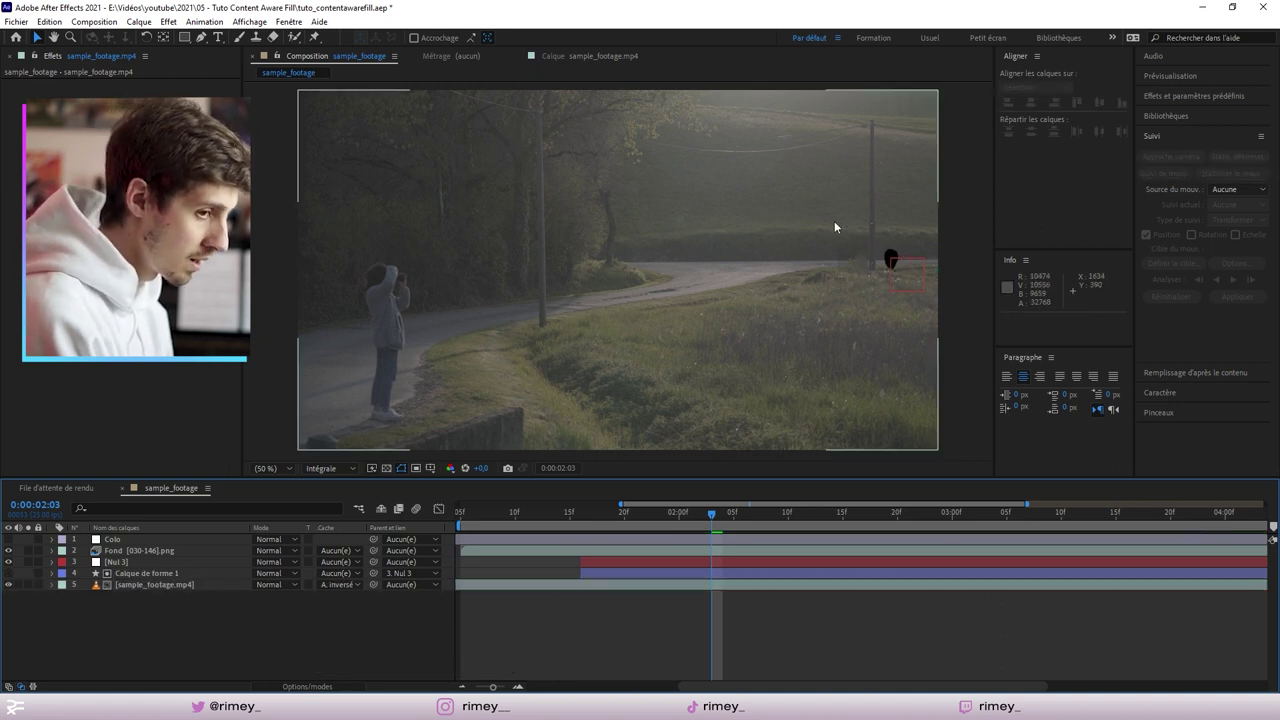
pyautogui.click(884, 275)
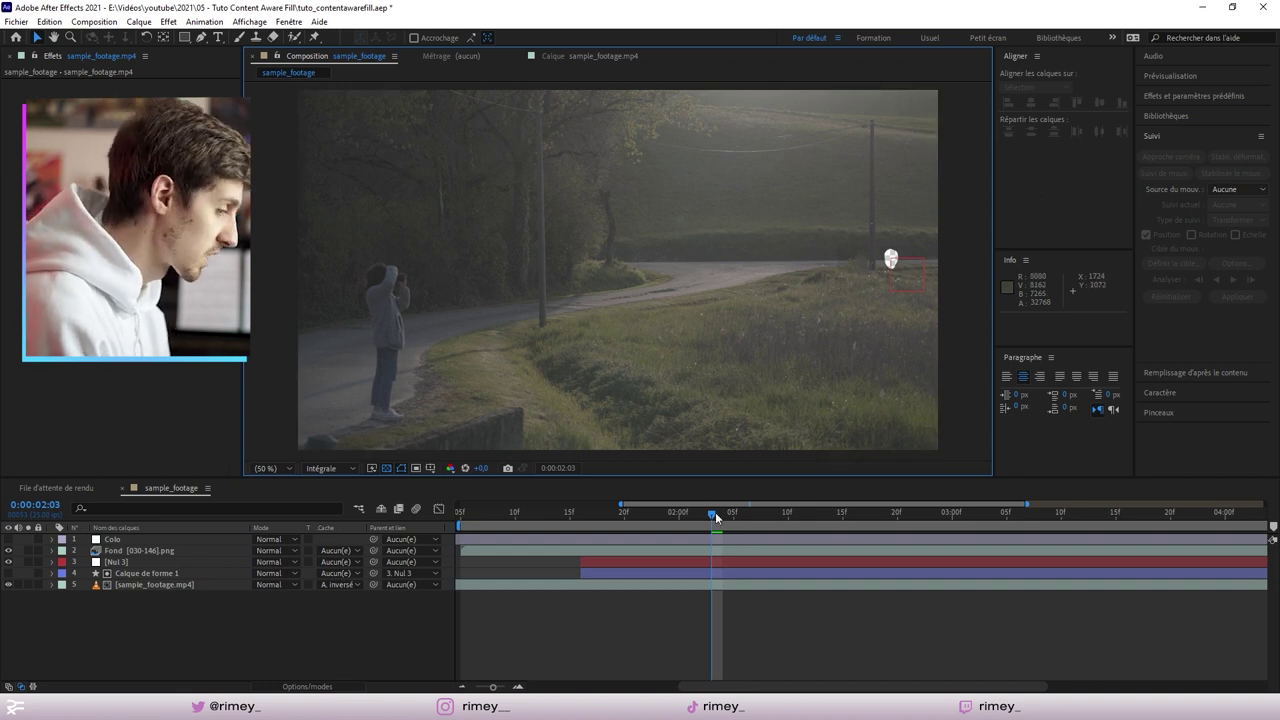
# At 0:00:01:16, generate a Content-Aware Fill layer using the Objet fill method
pyautogui.moveTo(715, 512); pyautogui.dragTo(580, 512)
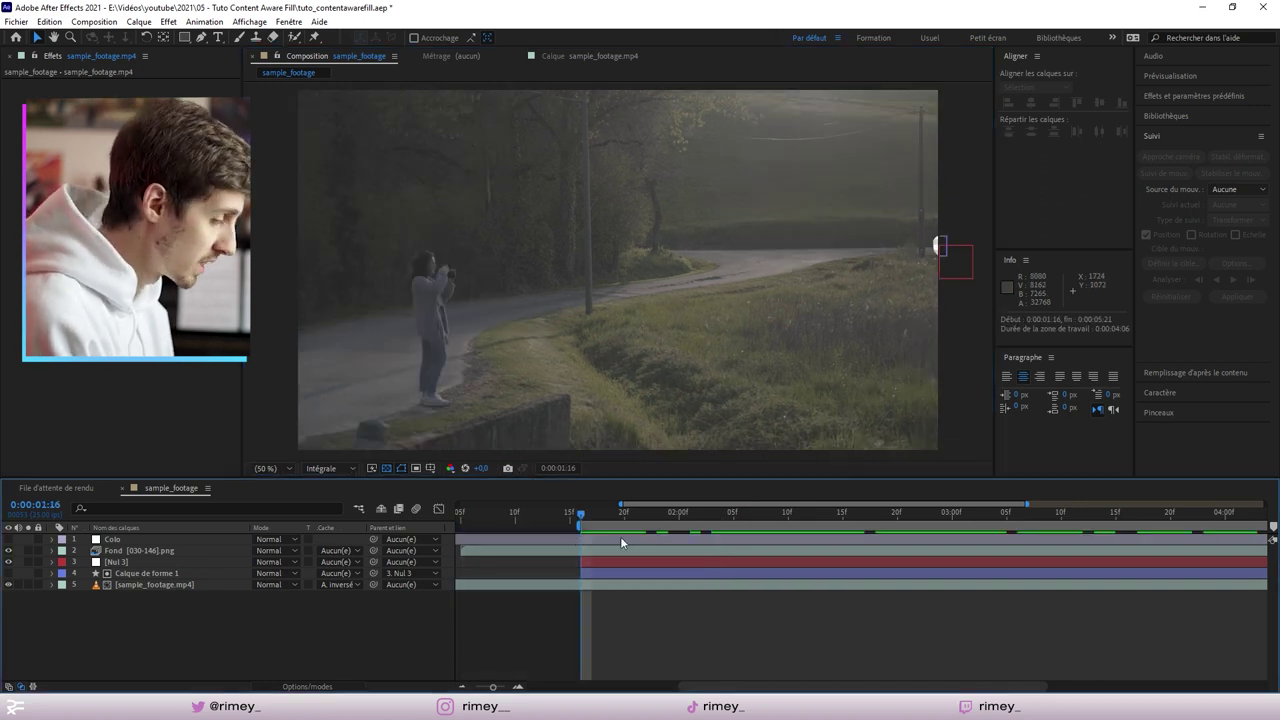
pyautogui.click(1186, 373)
pyautogui.click(1240, 289)
pyautogui.click(1181, 341)
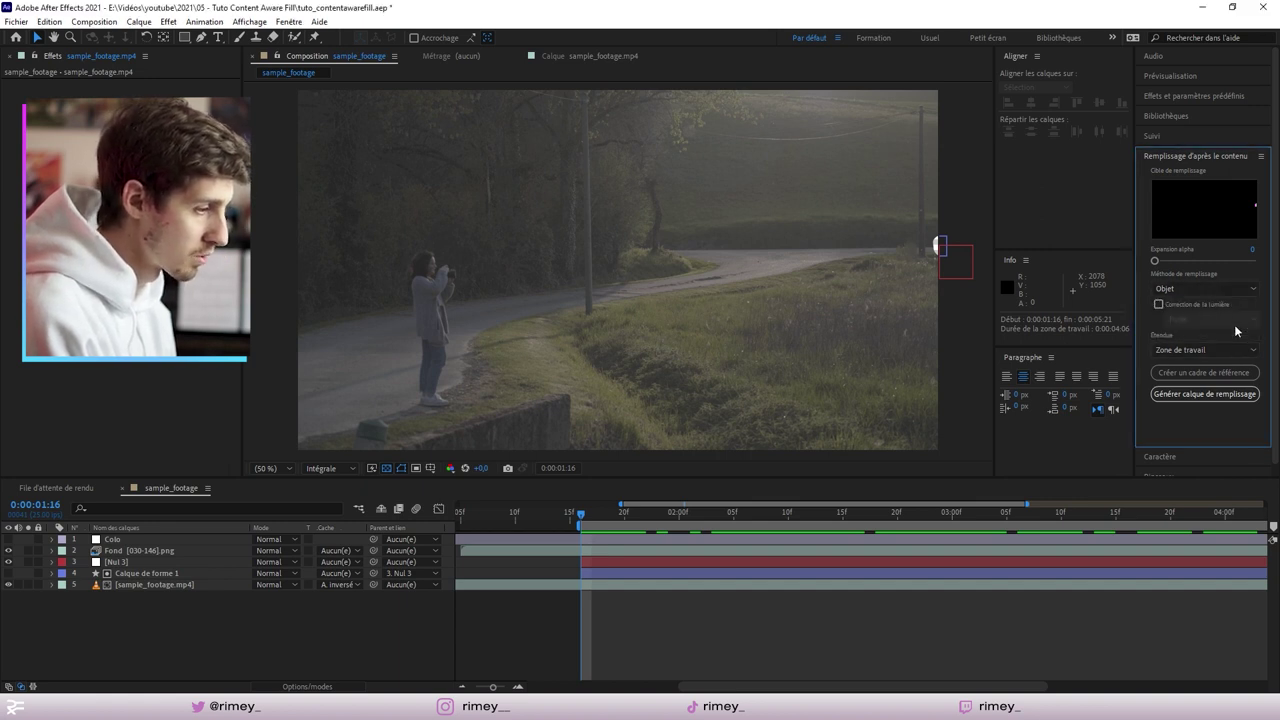
pyautogui.click(1190, 395)
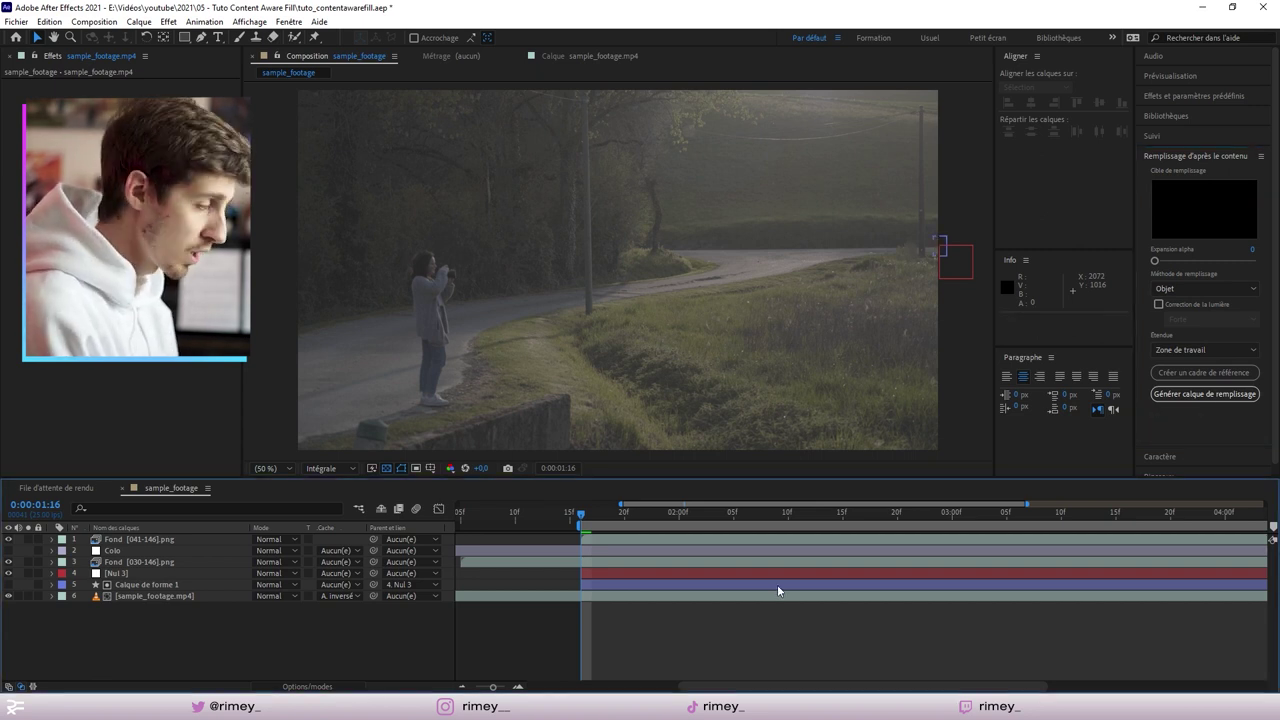
# Review the fill at 0:00:03:11 and near the clip's end, then select Calque de forme 1
pyautogui.moveTo(581, 520)
pyautogui.mouseDown()
pyautogui.moveTo(1084, 540)
pyautogui.moveTo(1072, 533)
pyautogui.moveTo(1203, 512)
pyautogui.moveTo(1032, 512)
pyautogui.mouseUp()
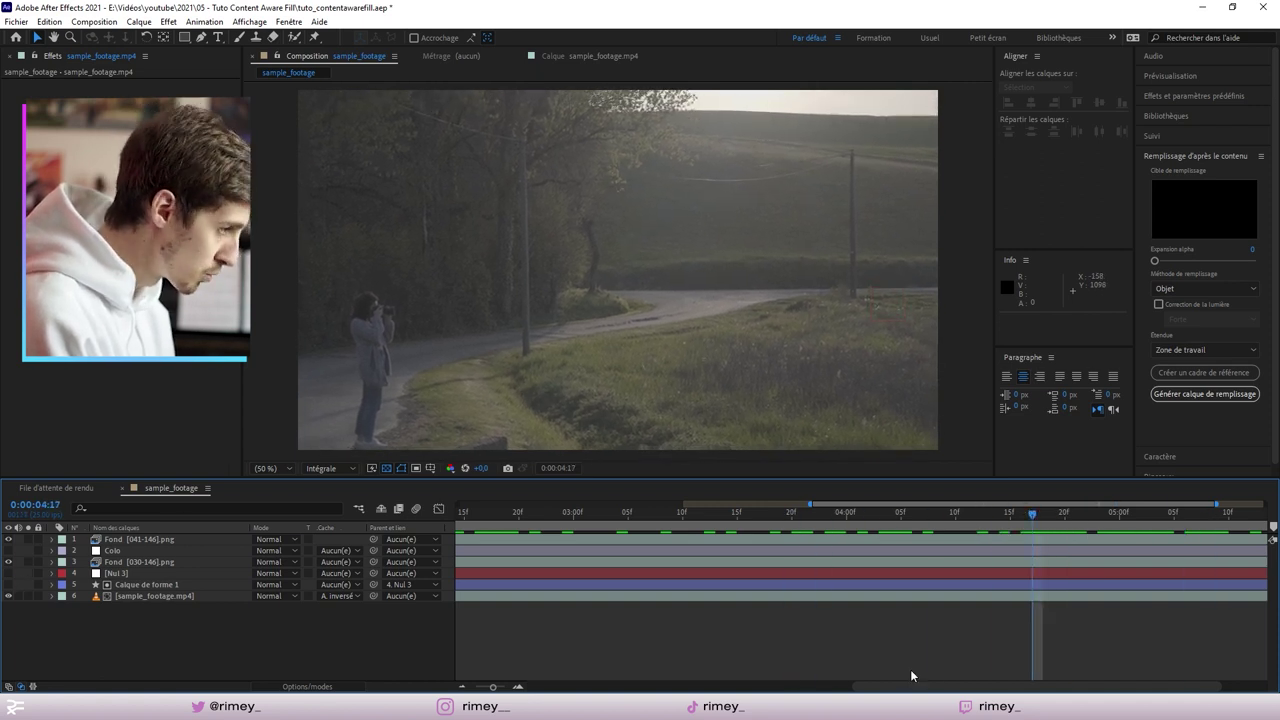
pyautogui.moveTo(1074, 512)
pyautogui.mouseDown()
pyautogui.moveTo(1226, 510)
pyautogui.moveTo(788, 500)
pyautogui.mouseUp()
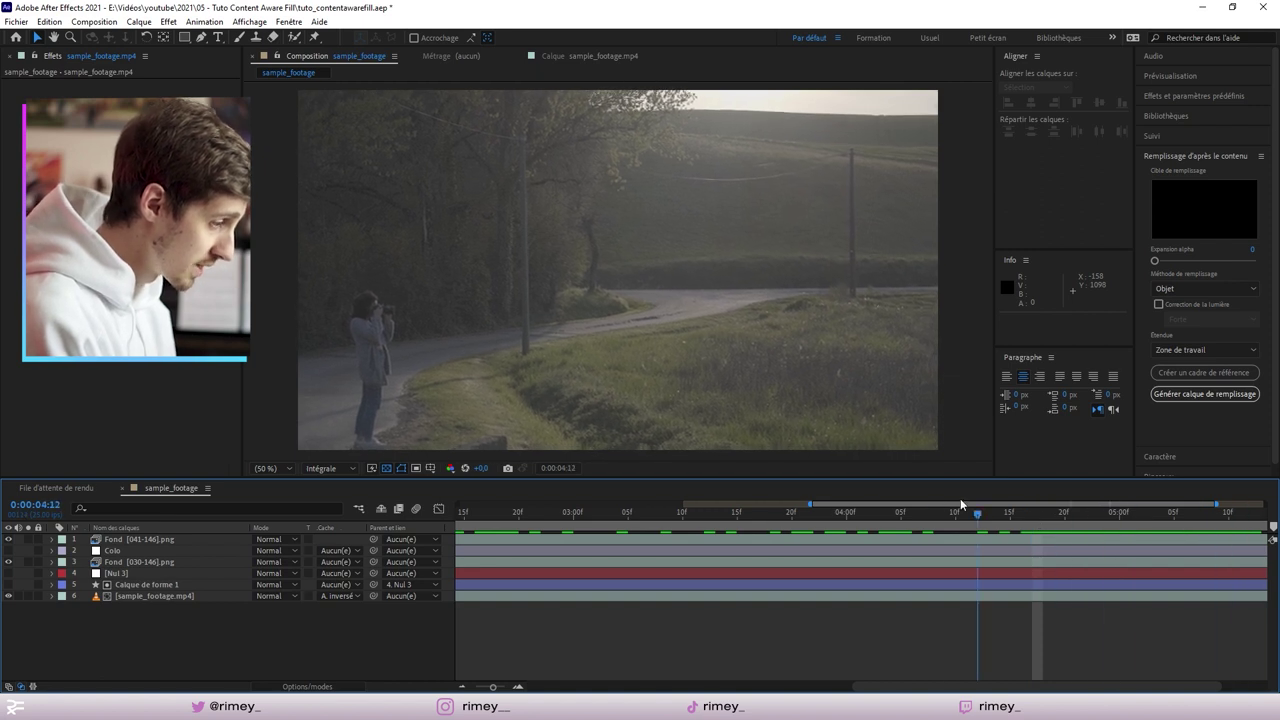
pyautogui.click(153, 584)
# Delete Calque de forme 1 and set sample_footage.mp4's Track Matte to None
pyautogui.press('Delete')
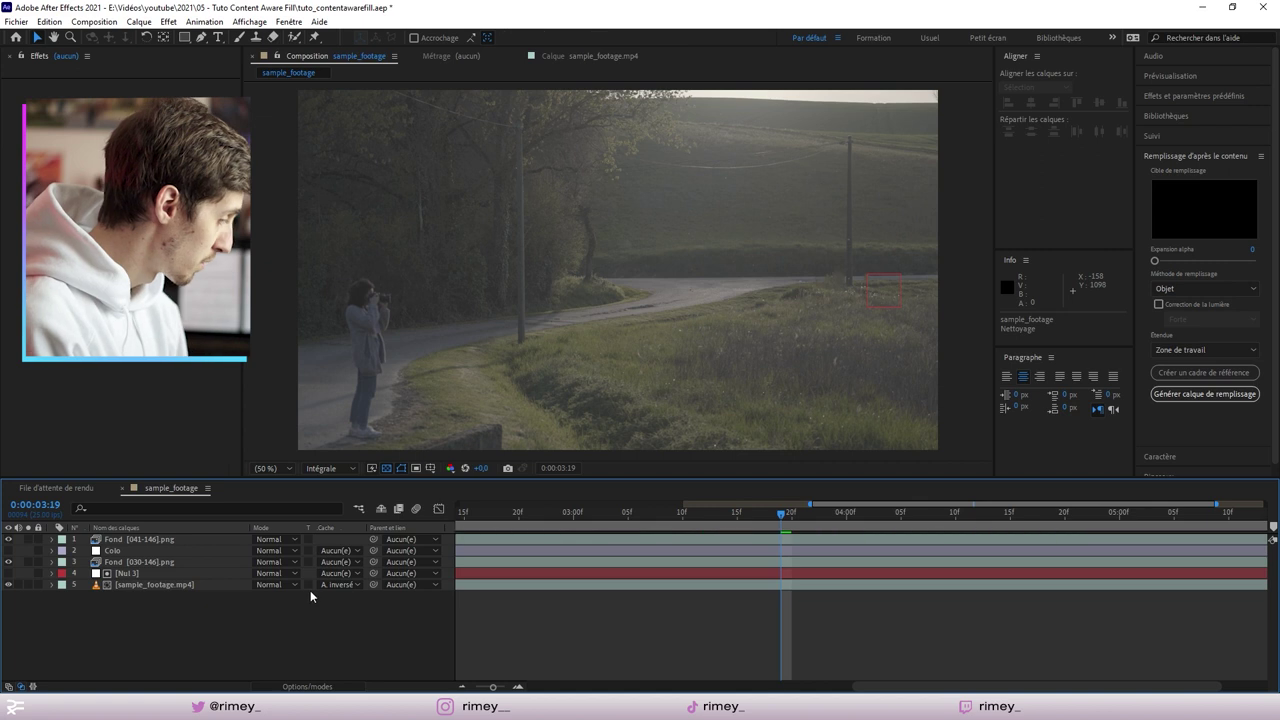
pyautogui.click(338, 584)
pyautogui.click(338, 594)
# Preview the cleaned clip, checking frames around 0:00:03:17, 0:00:04:00 and 0:00:02:15
pyautogui.press('space')
pyautogui.click(606, 516)
pyautogui.press('space')
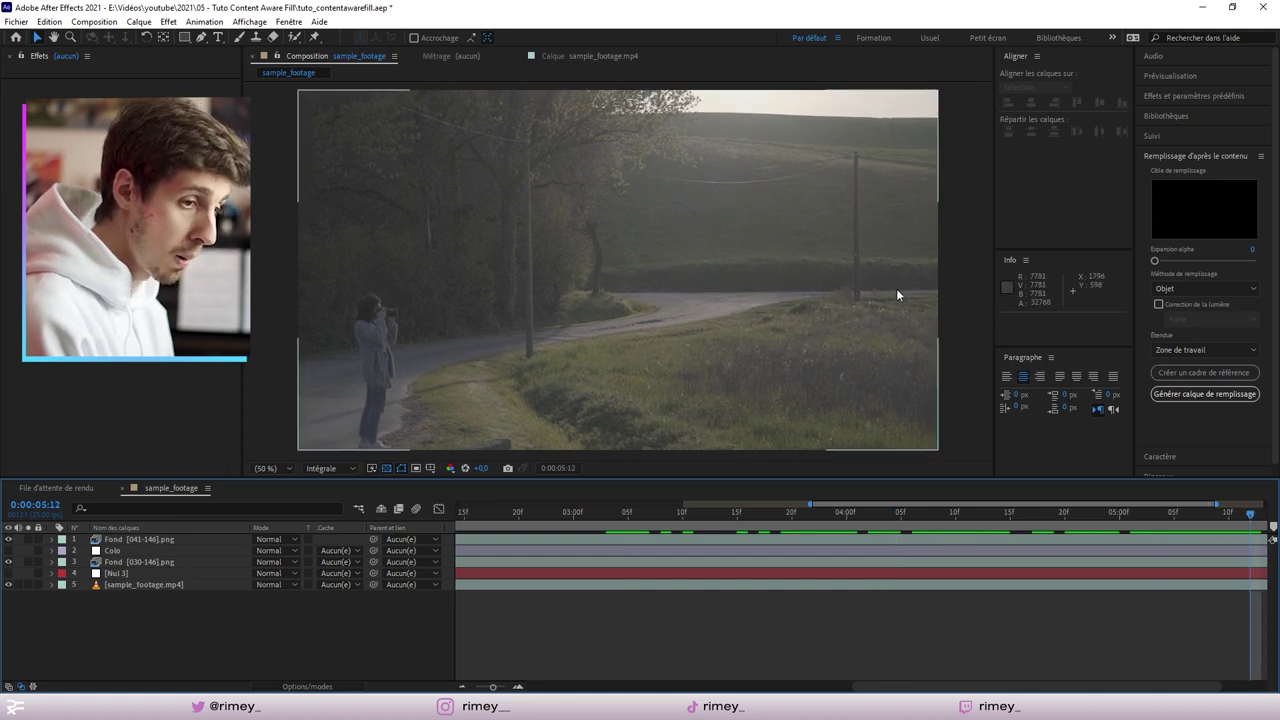
pyautogui.press(';')
pyautogui.moveTo(993, 516)
pyautogui.mouseDown()
pyautogui.moveTo(962, 521)
pyautogui.moveTo(1056, 505)
pyautogui.mouseUp()
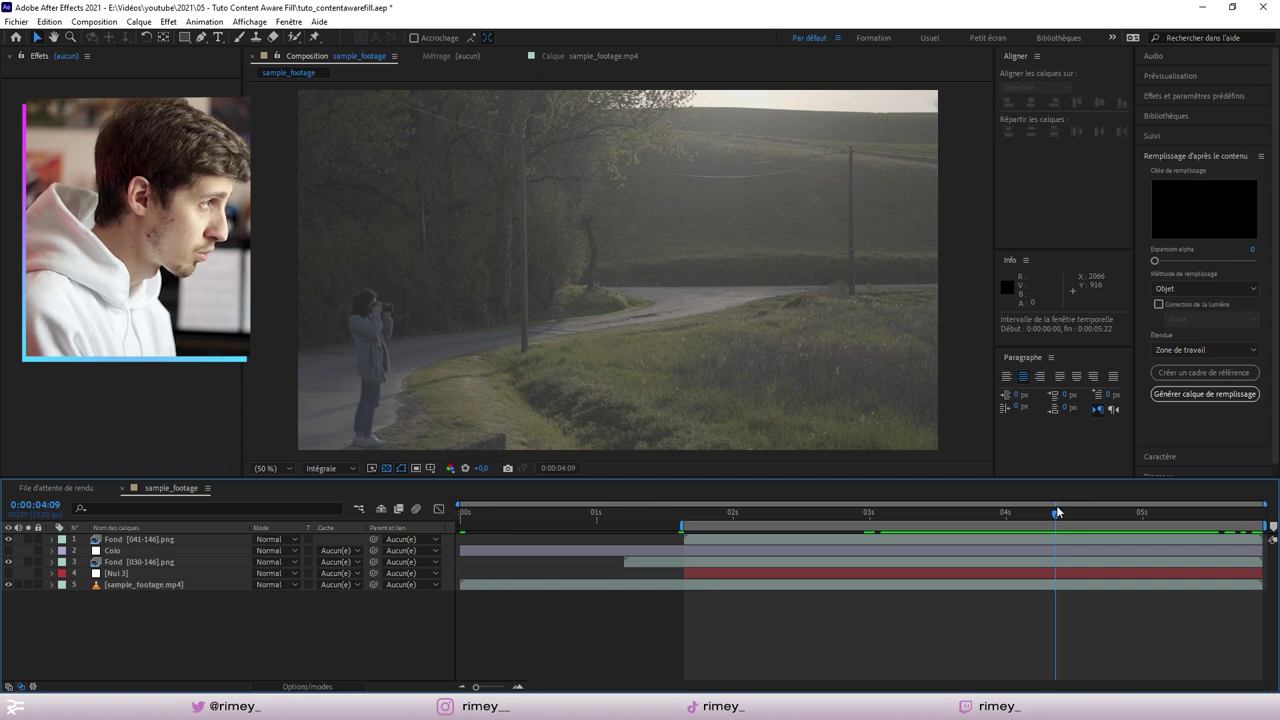
pyautogui.moveTo(1056, 505); pyautogui.dragTo(1004, 506)
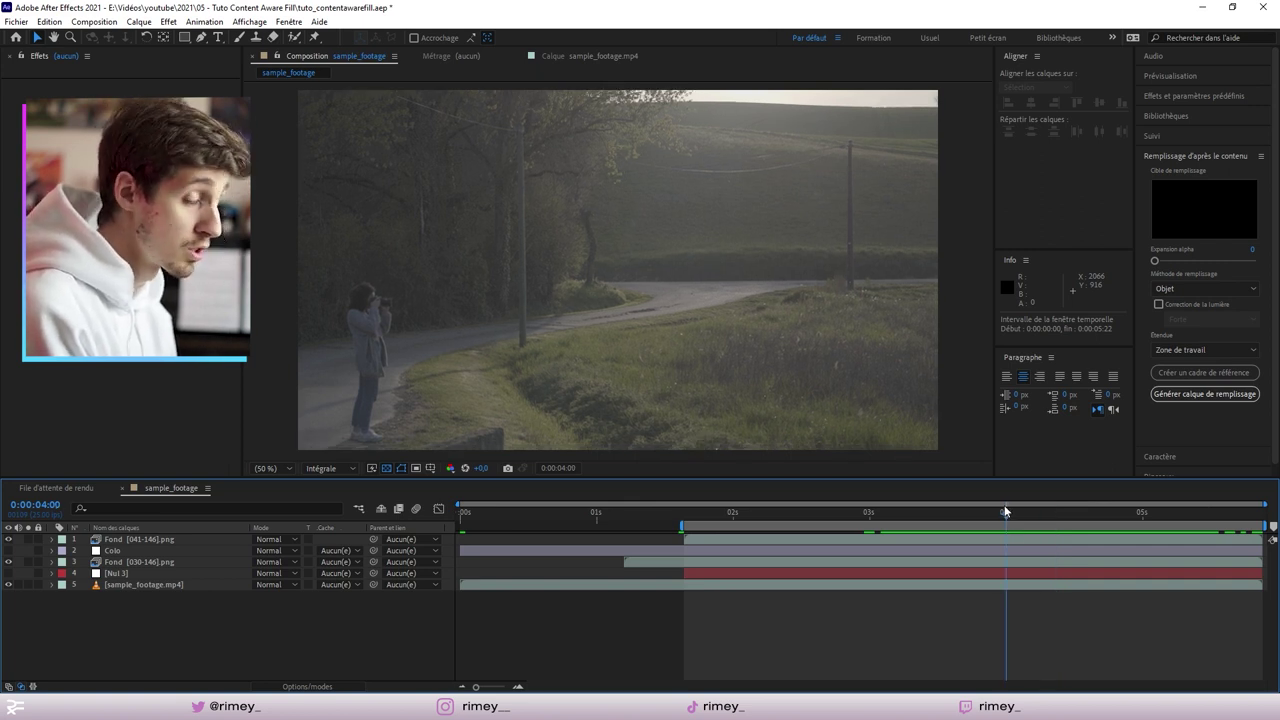
pyautogui.moveTo(1005, 511); pyautogui.dragTo(1001, 511)
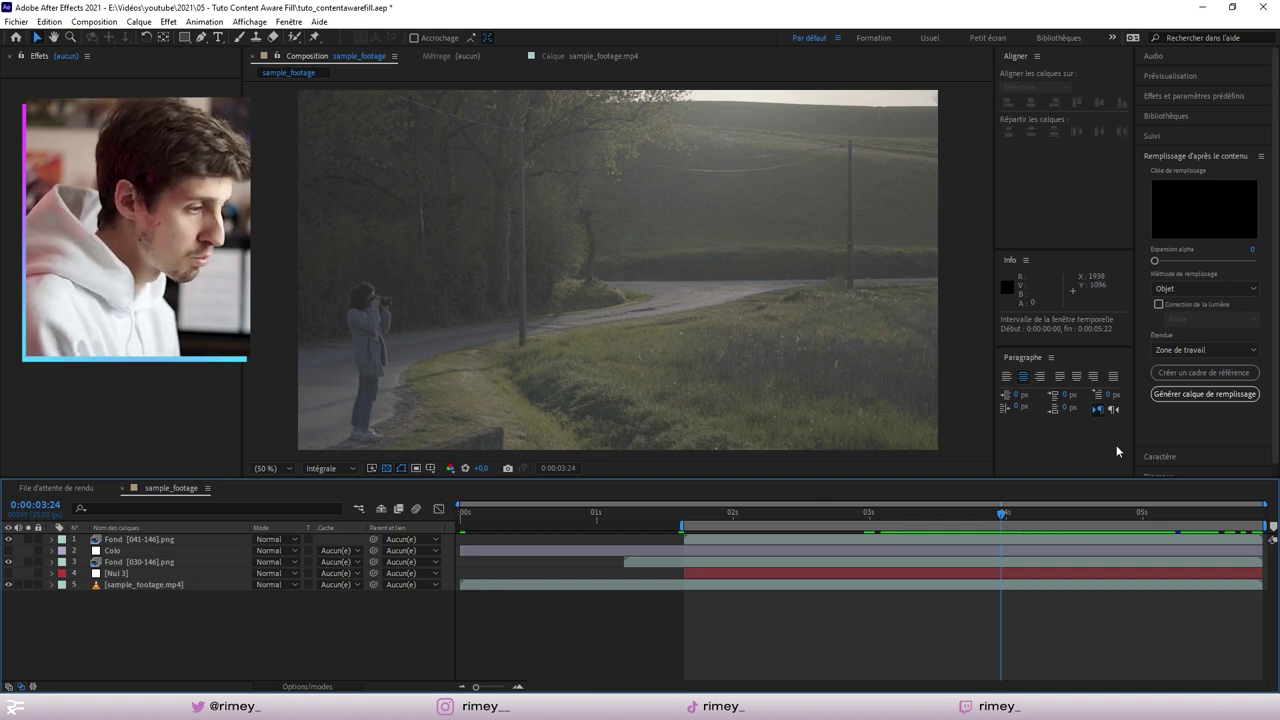
pyautogui.moveTo(834, 512); pyautogui.dragTo(815, 512)
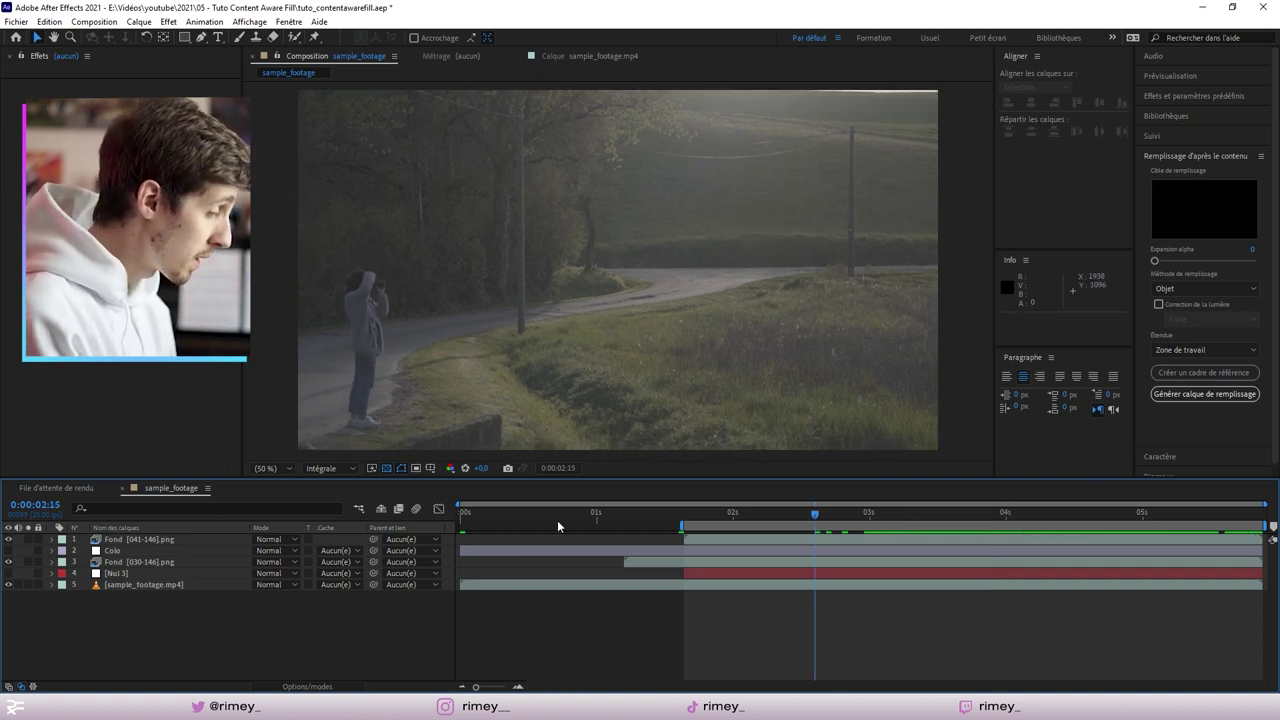
# Move both Fond fill layers below Colo and turn on Colo's warm grade
pyautogui.click(150, 540)
pyautogui.keyDown('ctrl'); pyautogui.click(131, 564); pyautogui.keyUp('ctrl')
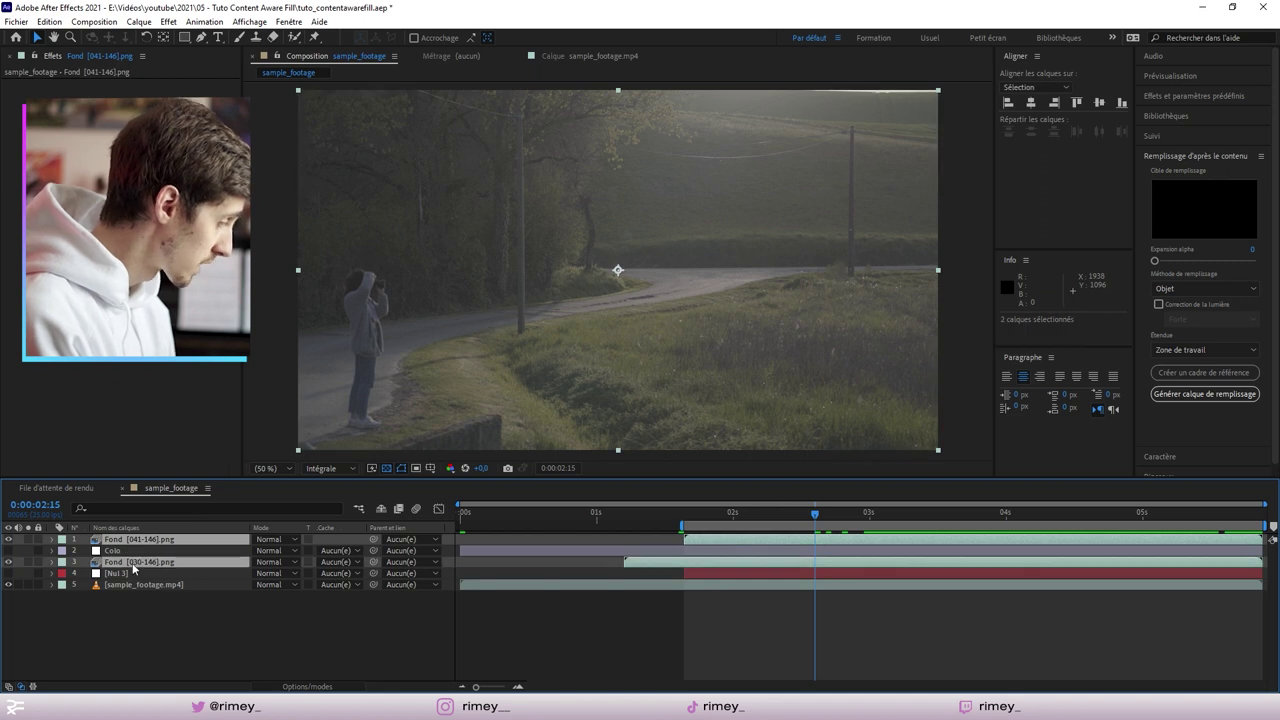
pyautogui.moveTo(133, 569); pyautogui.dragTo(120, 555)
pyautogui.click(100, 541)
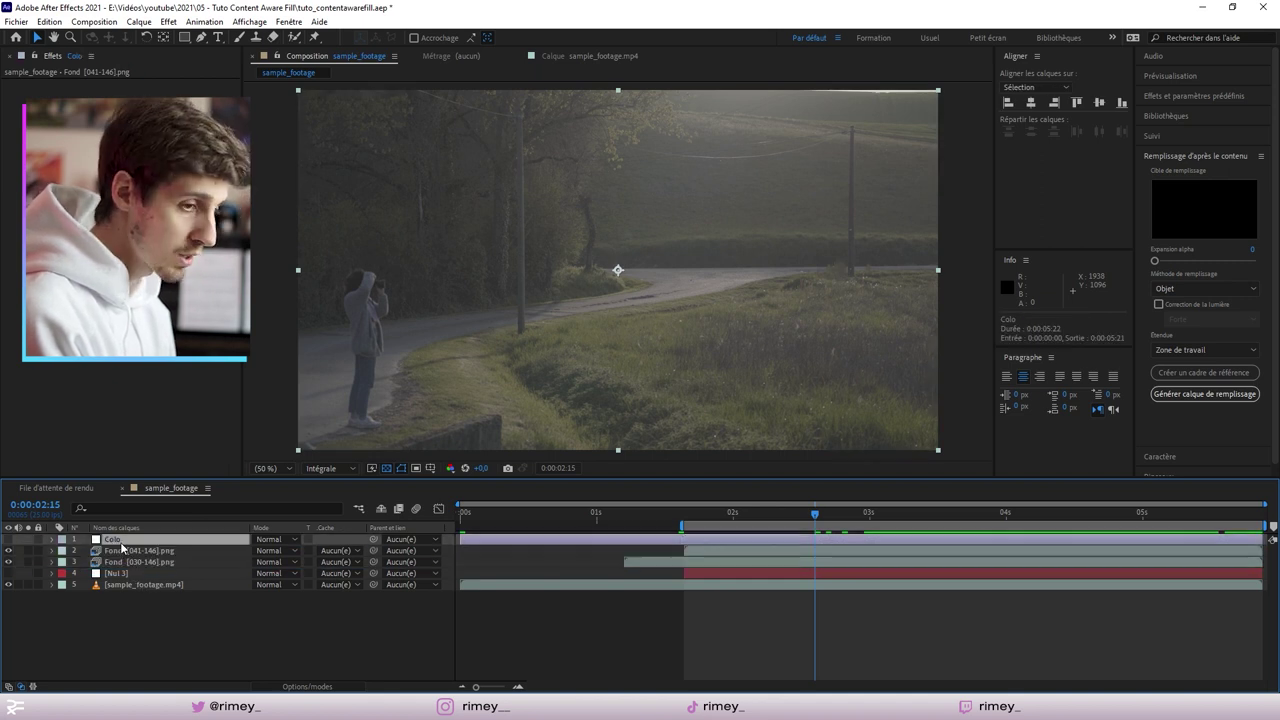
pyautogui.click(9, 540)
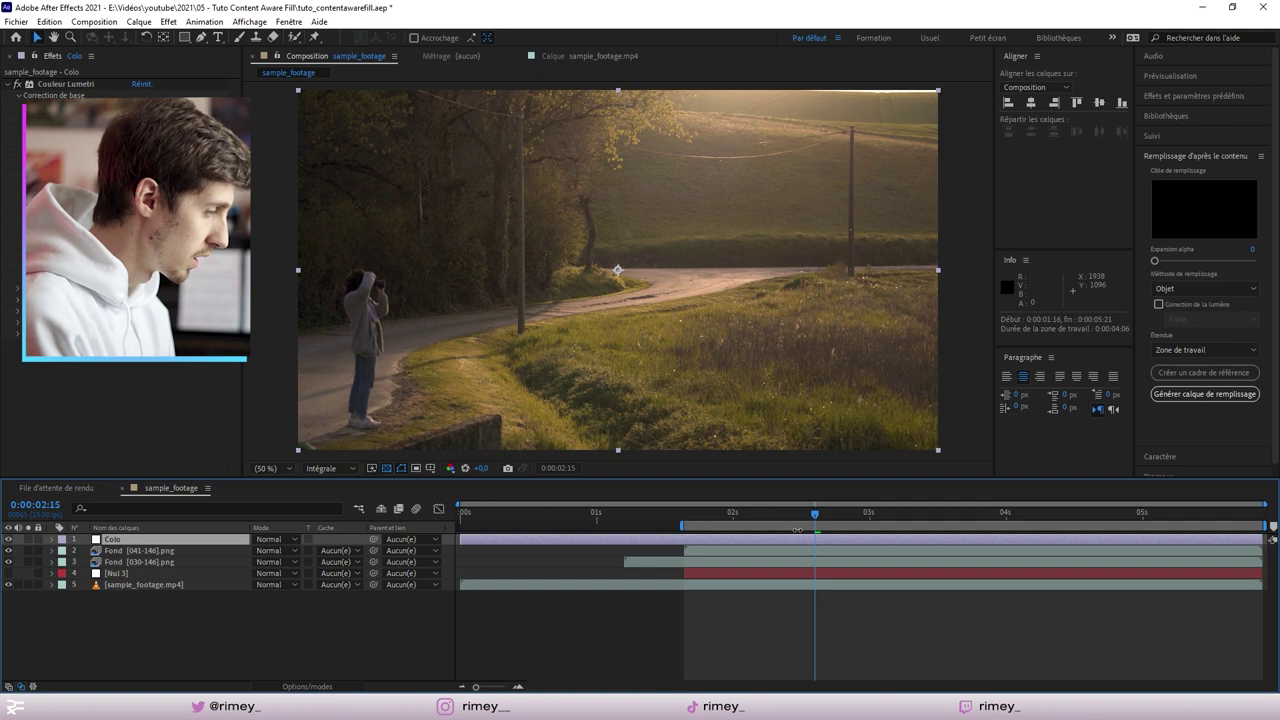
# Preview the graded clip at 0:00:02:00, 0:00:03:14 and near the end, then hide the fill layers to compare
pyautogui.press('space')
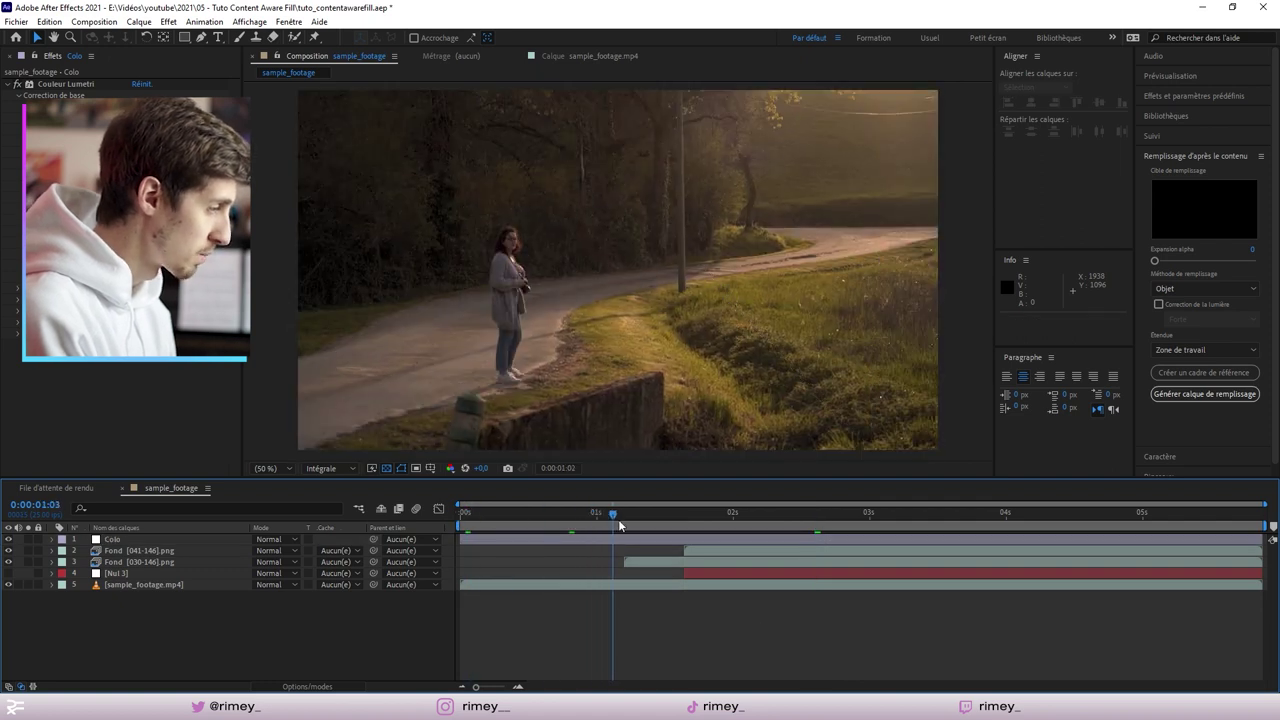
pyautogui.moveTo(738, 515); pyautogui.dragTo(737, 512)
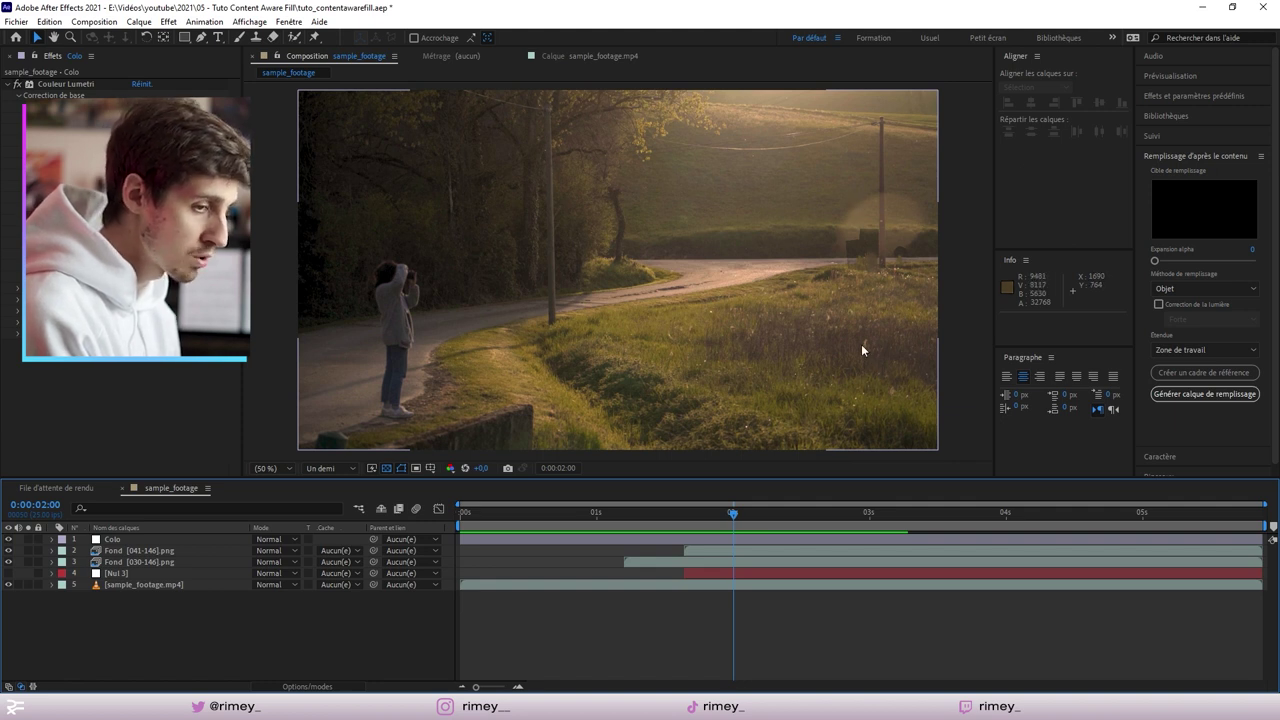
pyautogui.moveTo(733, 513); pyautogui.dragTo(946, 536)
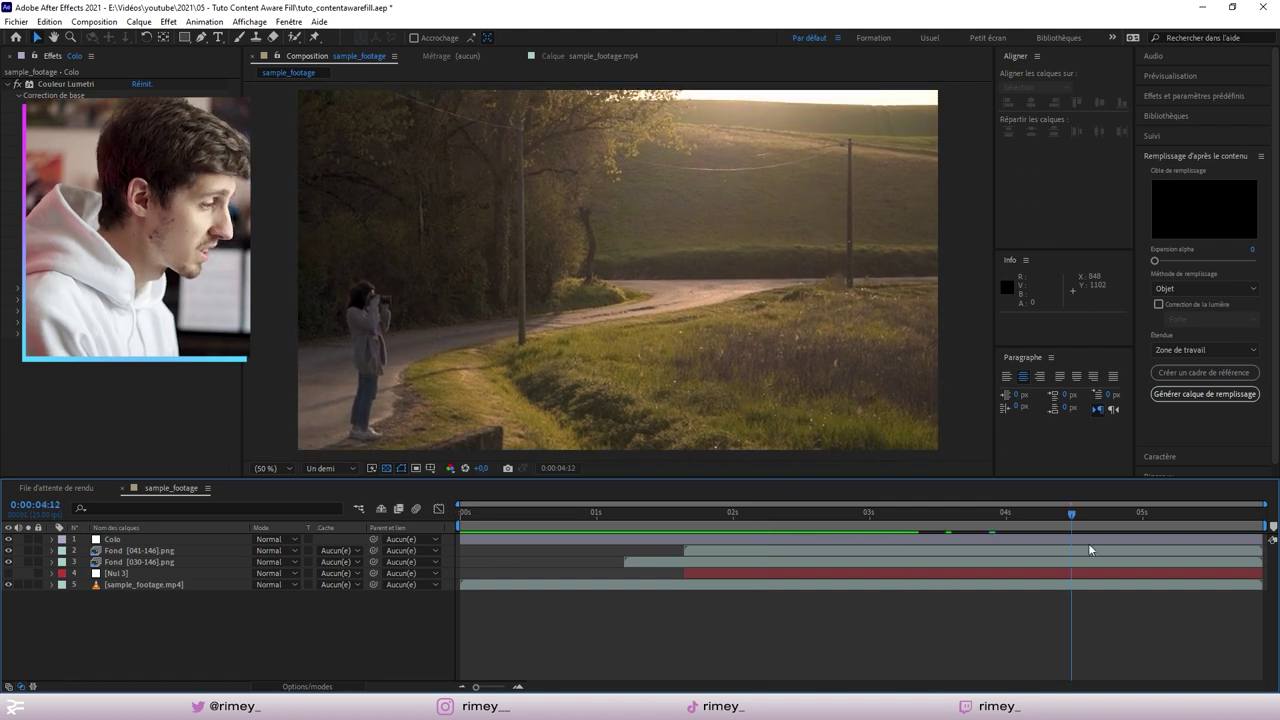
pyautogui.moveTo(956, 536); pyautogui.dragTo(1139, 540)
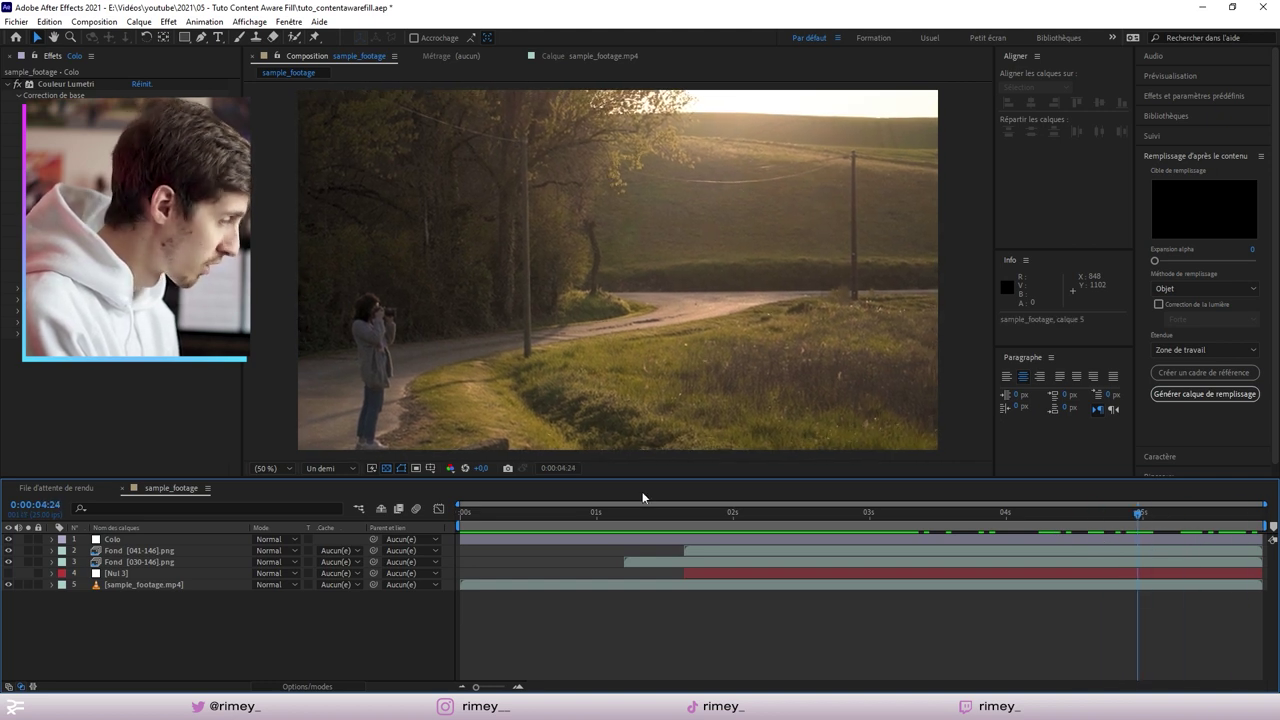
pyautogui.click(138, 551)
pyautogui.keyDown('shift'); pyautogui.click(138, 562); pyautogui.keyUp('shift')
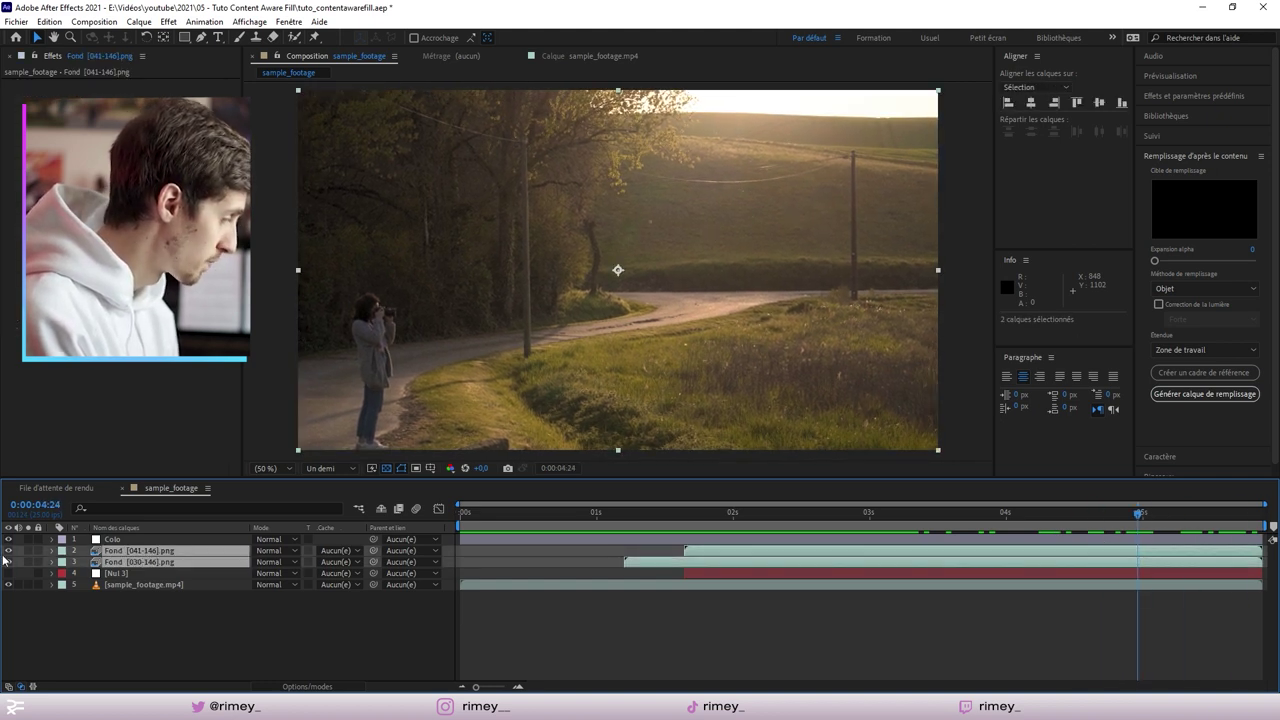
pyautogui.moveTo(8, 550); pyautogui.dragTo(8, 561)
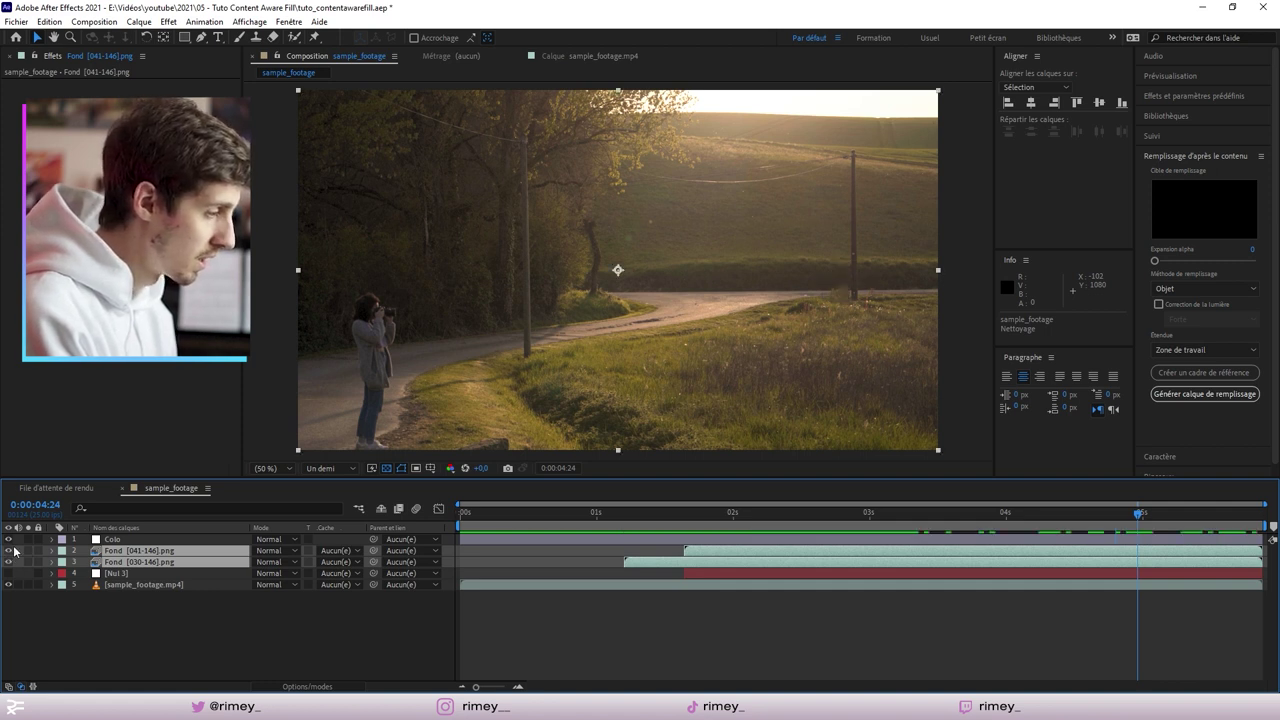
pyautogui.click(1039, 643)
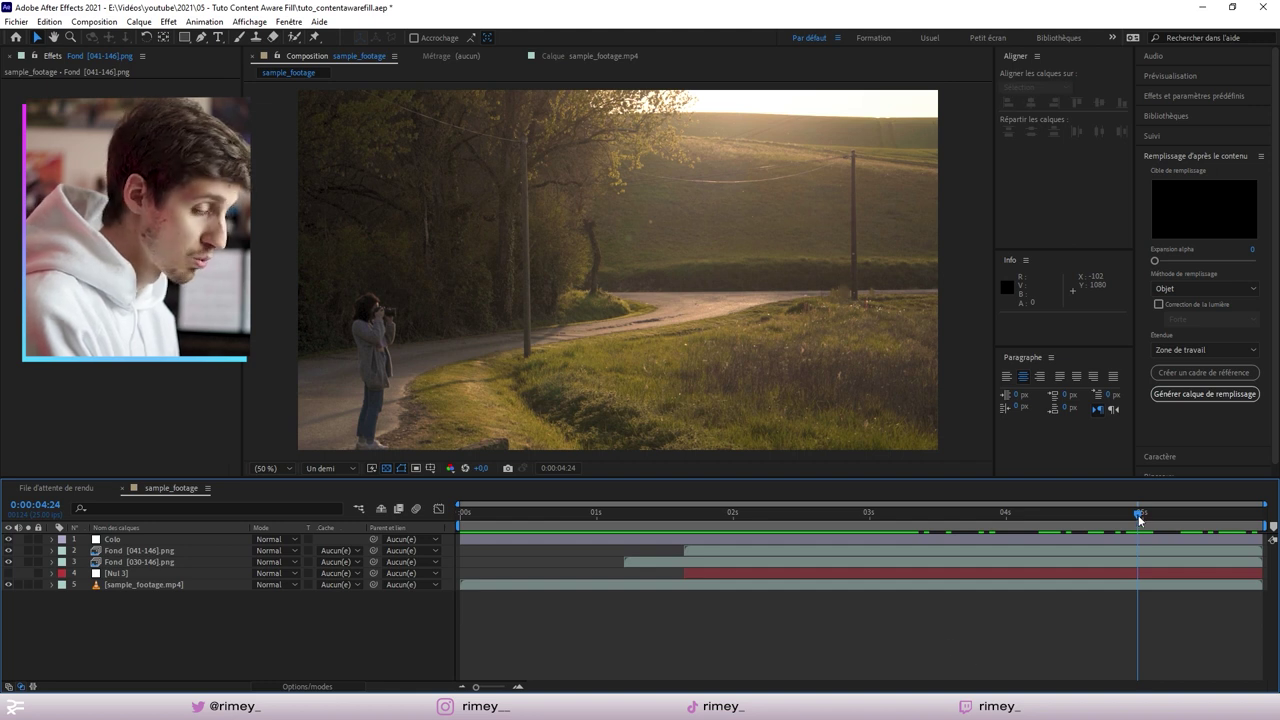
pyautogui.press('space')
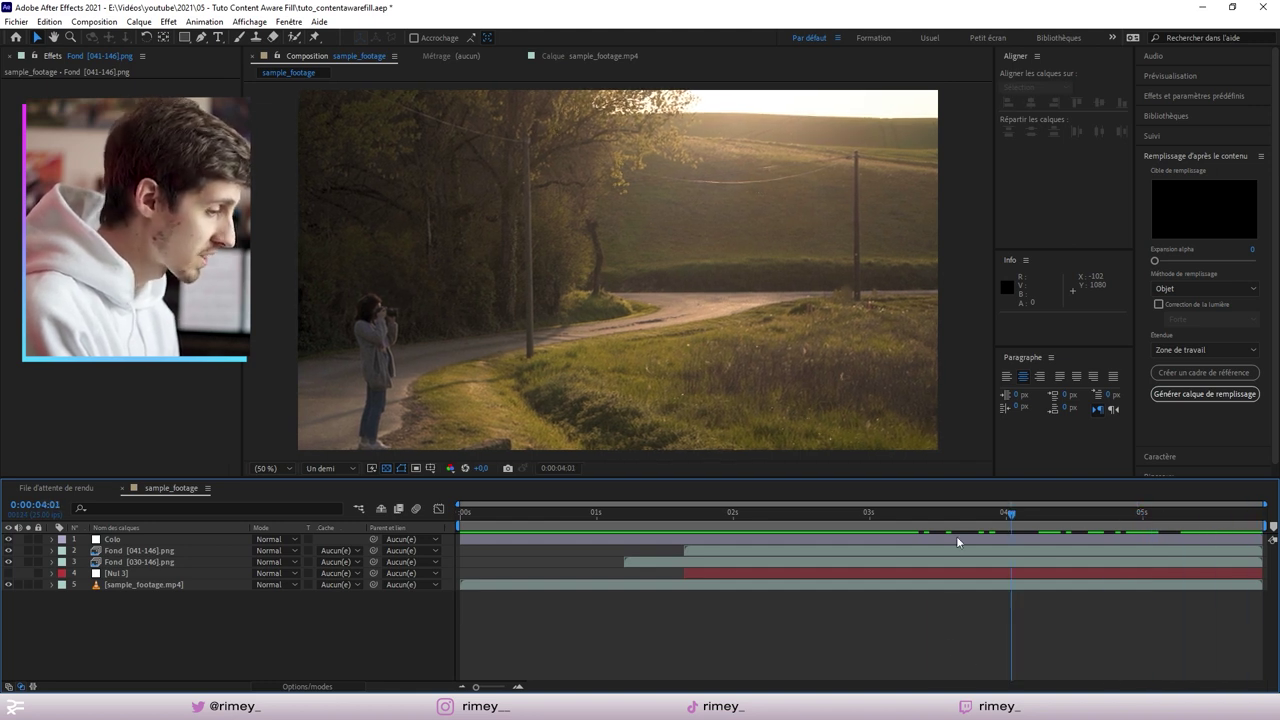
pyautogui.moveTo(1010, 542); pyautogui.dragTo(1068, 567)
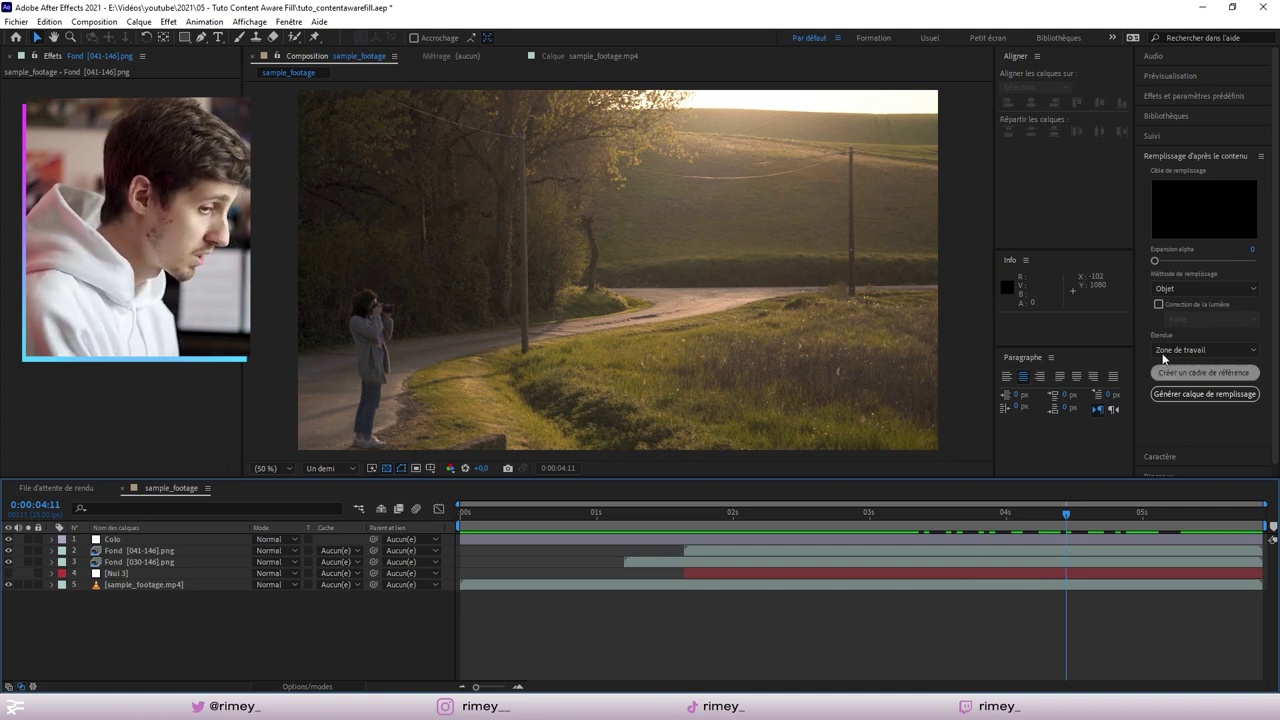
pyautogui.click(984, 552)
pyautogui.moveTo(1066, 516); pyautogui.dragTo(880, 545)
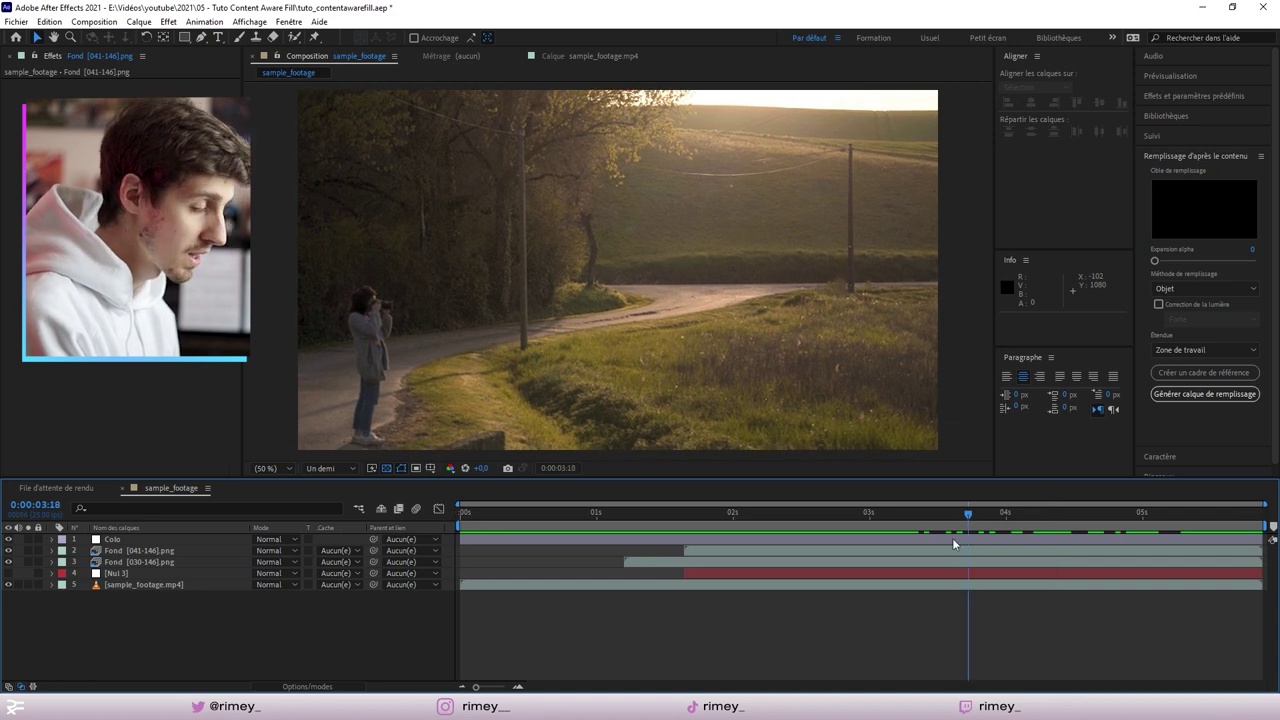